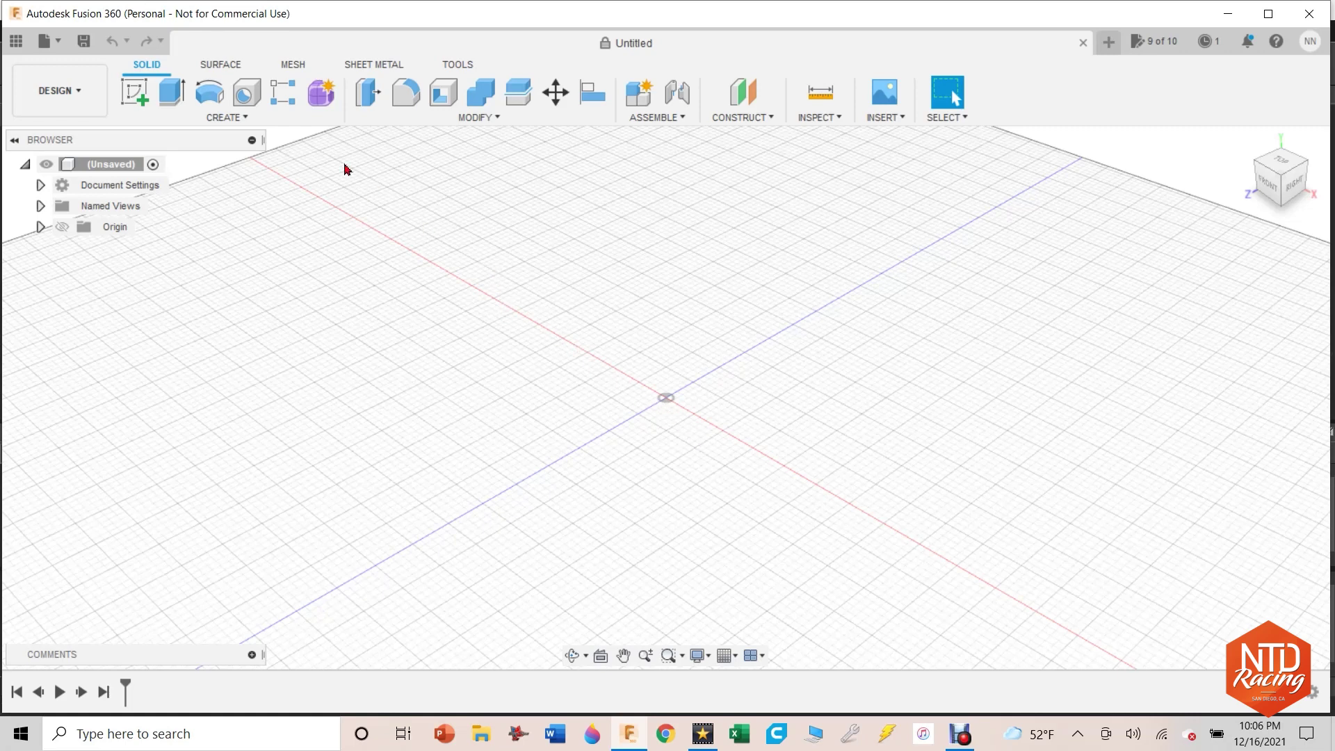
Step: Start a sketch on the front plane and draw a 1.2 by 1 in center rectangle at the origin
{"action": "left_click", "coordinate": [139, 100]}
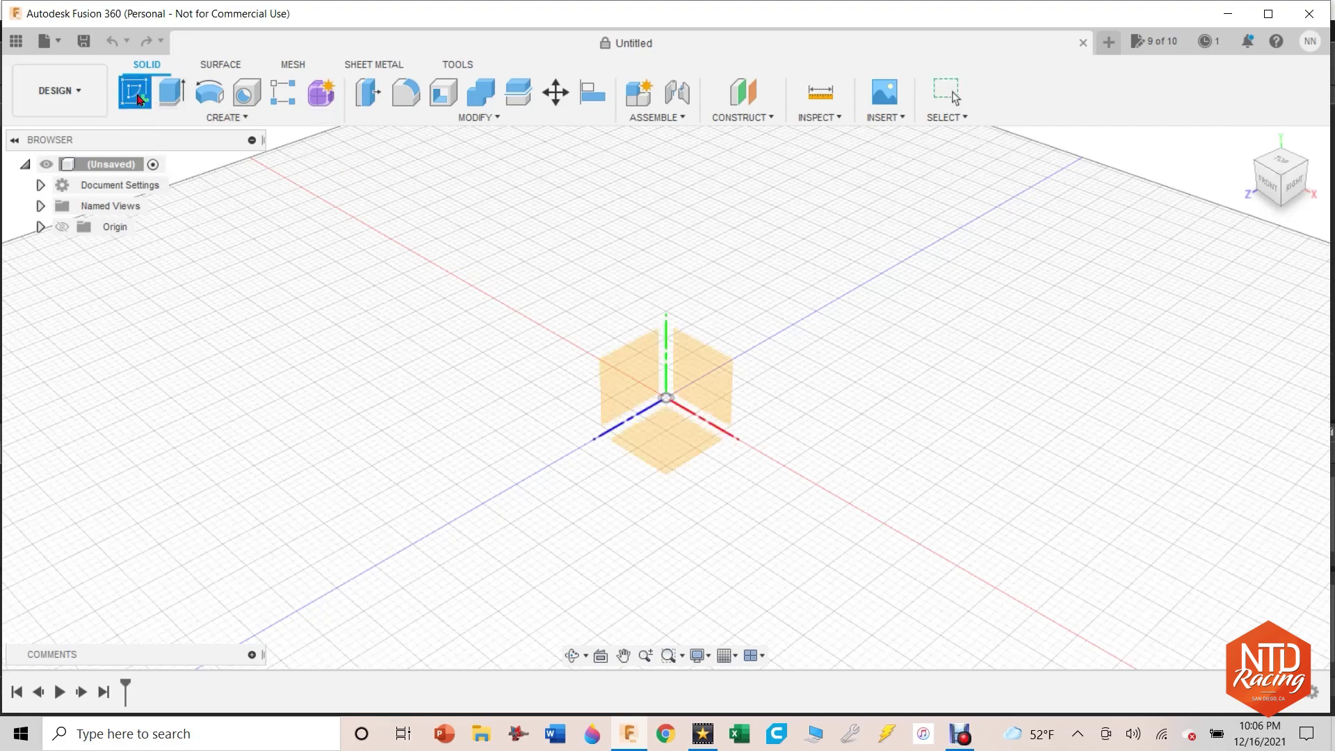
{"action": "left_click", "coordinate": [716, 392]}
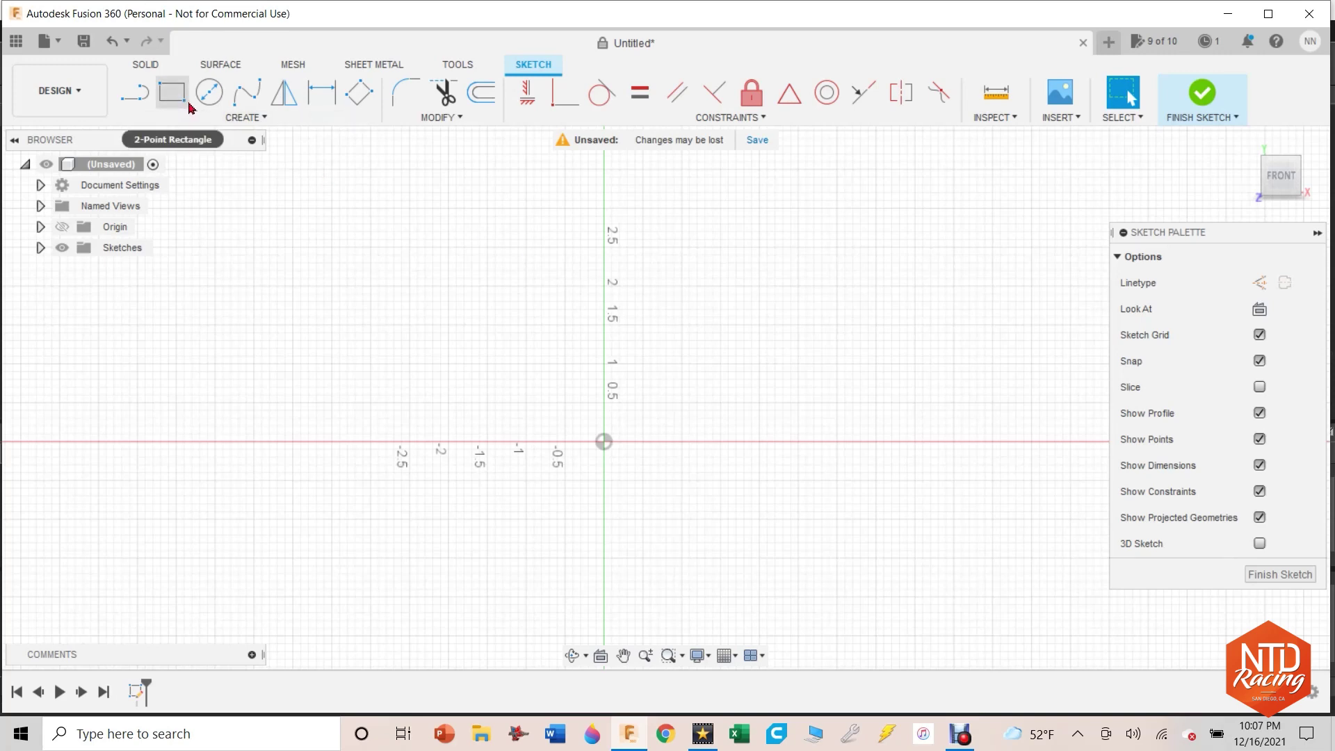
{"action": "left_click", "coordinate": [245, 117]}
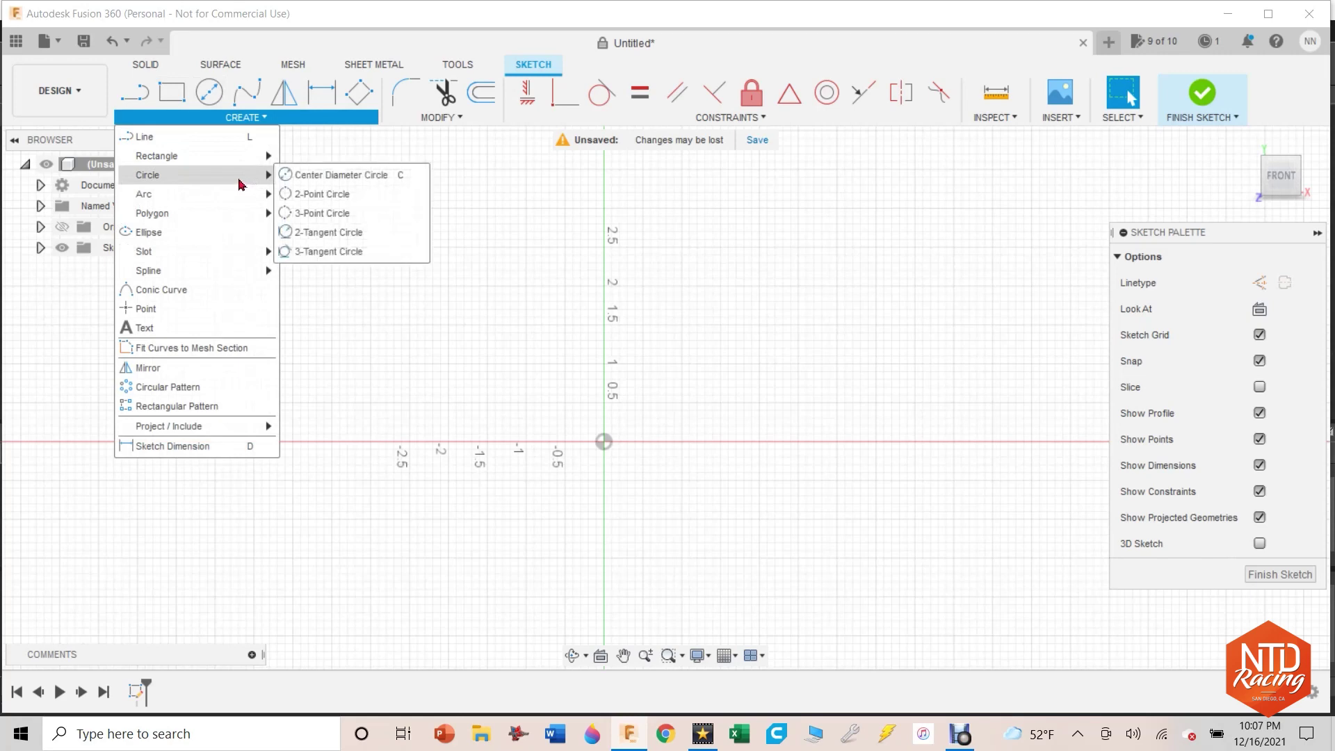
{"action": "mouse_move", "coordinate": [266, 156]}
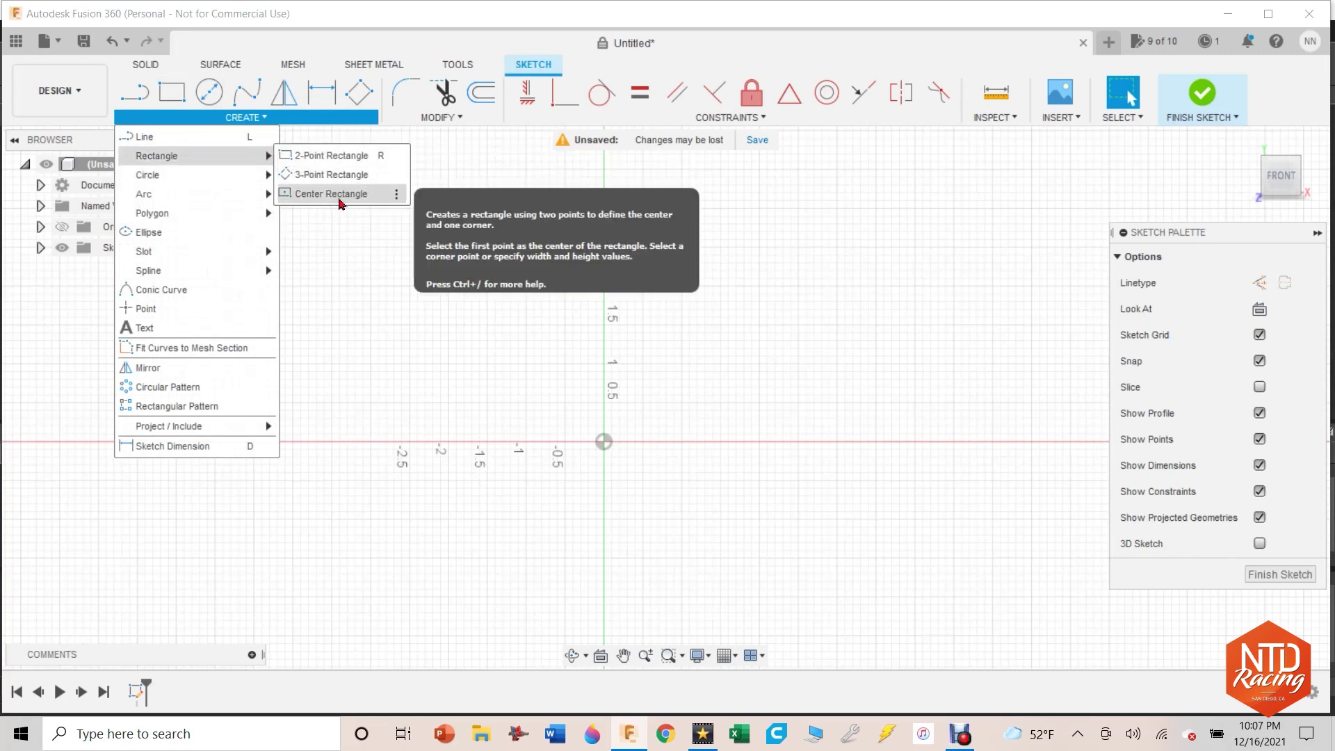
{"action": "left_click", "coordinate": [393, 193]}
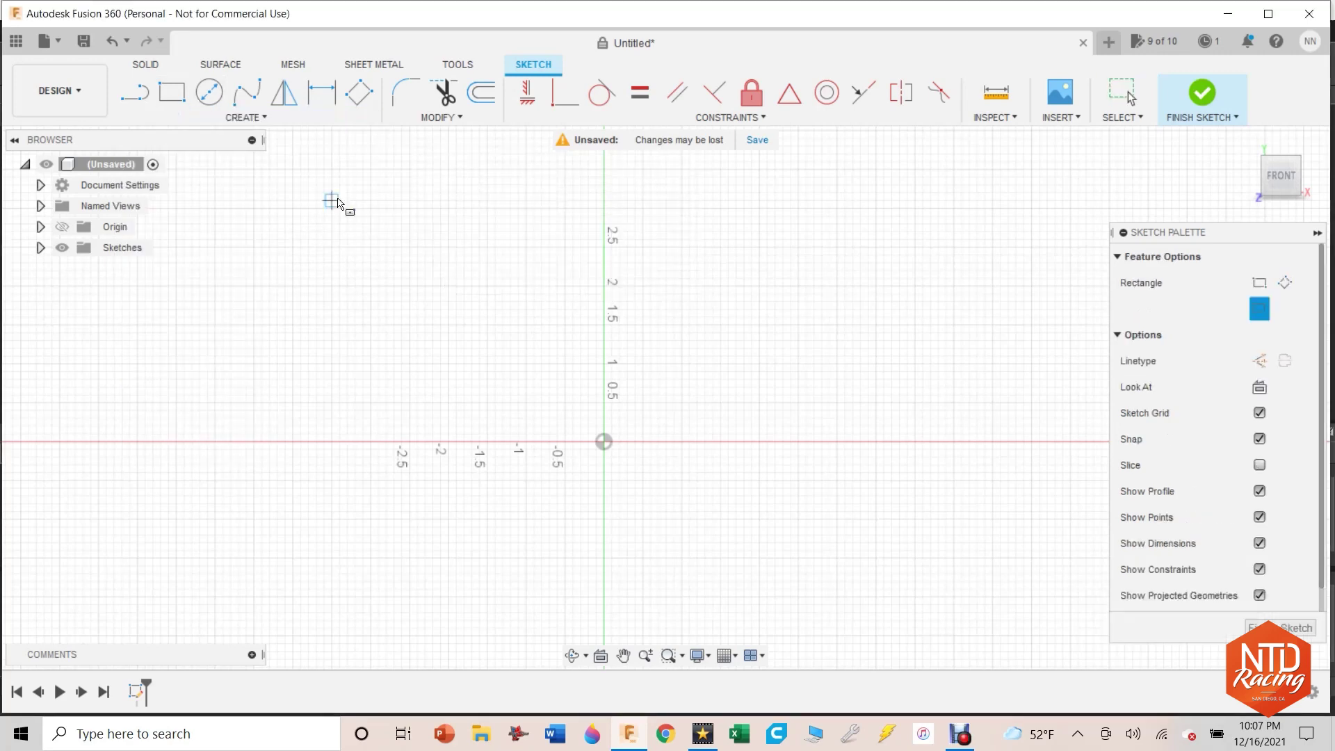
{"action": "left_click", "coordinate": [604, 441]}
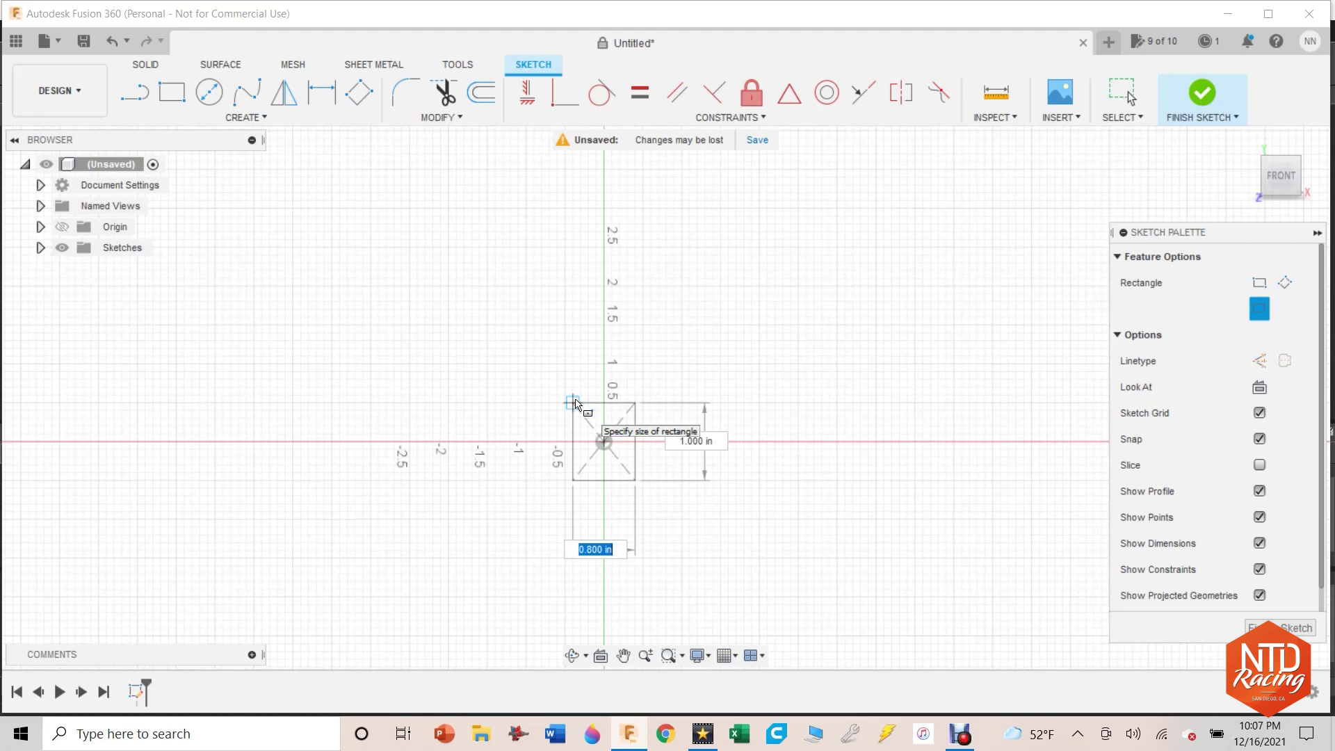
{"action": "type", "text": "1.2"}
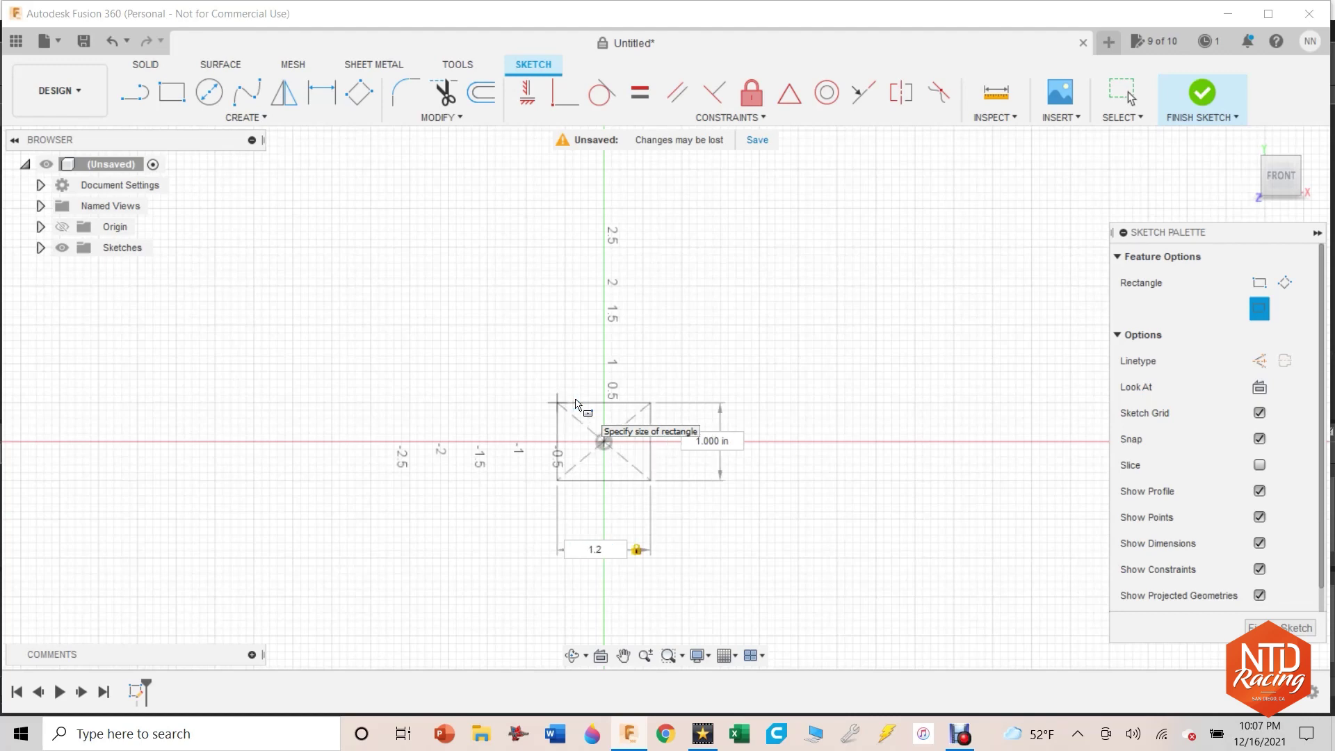
{"action": "key", "text": "Tab"}
{"action": "key", "text": "Return"}
{"action": "left_click", "coordinate": [603, 428]}
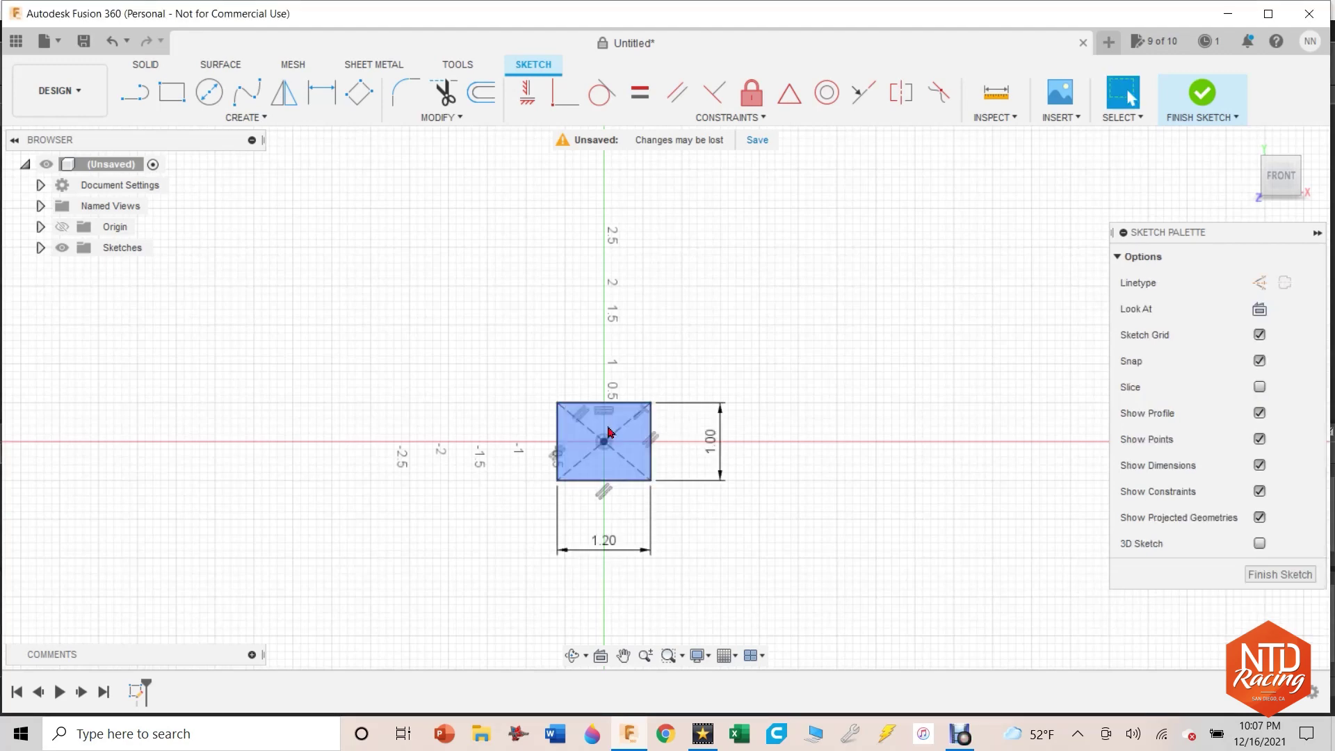
Step: Draw a 0.4 in vertical construction line upward from the midpoint of the rectangle's bottom edge
{"action": "scroll", "coordinate": [617, 462], "scroll_direction": "up", "scroll_amount": 5}
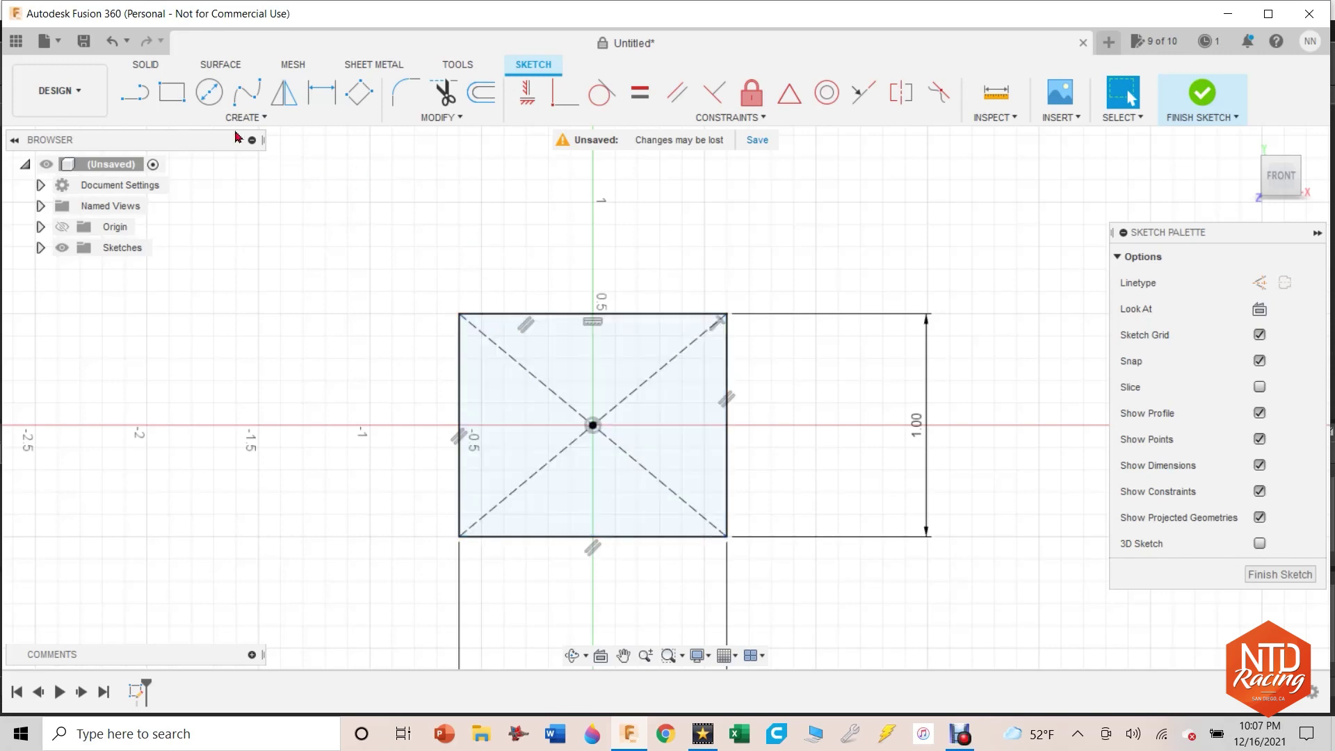
{"action": "left_click", "coordinate": [138, 97]}
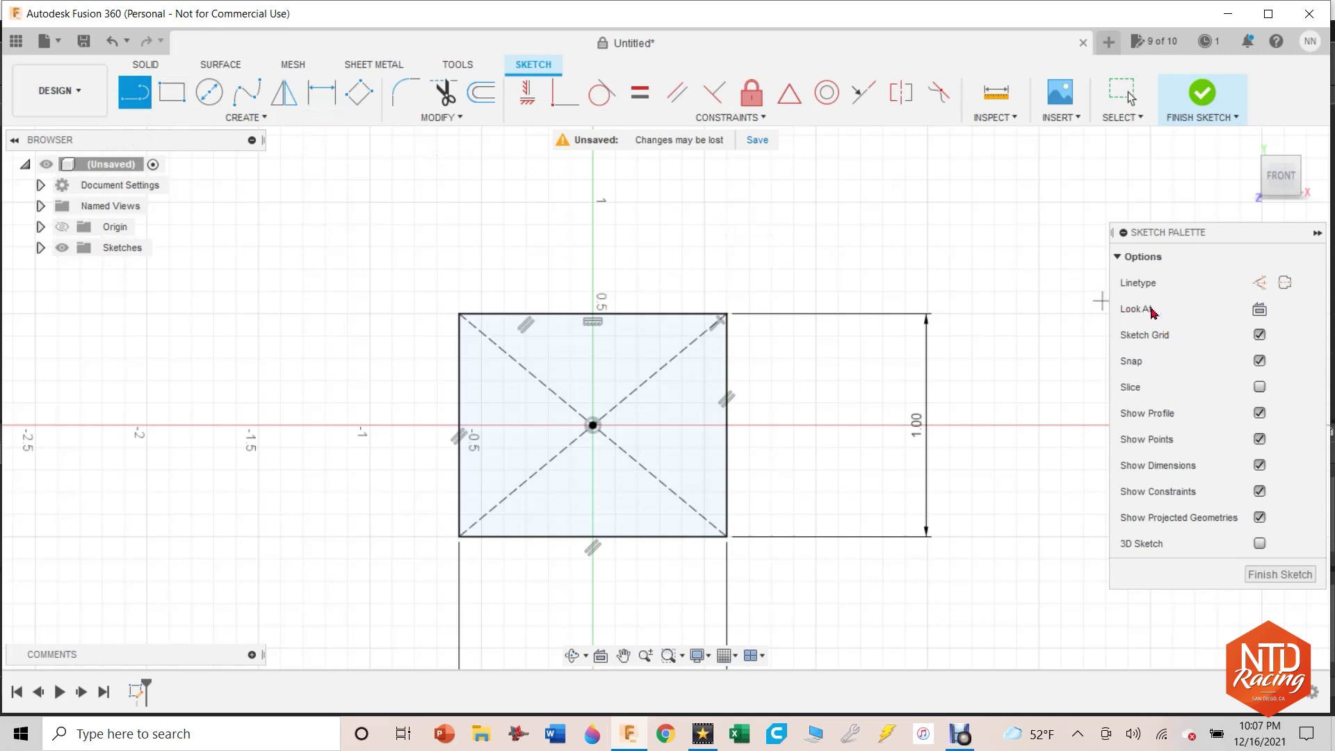
{"action": "left_click", "coordinate": [1259, 283]}
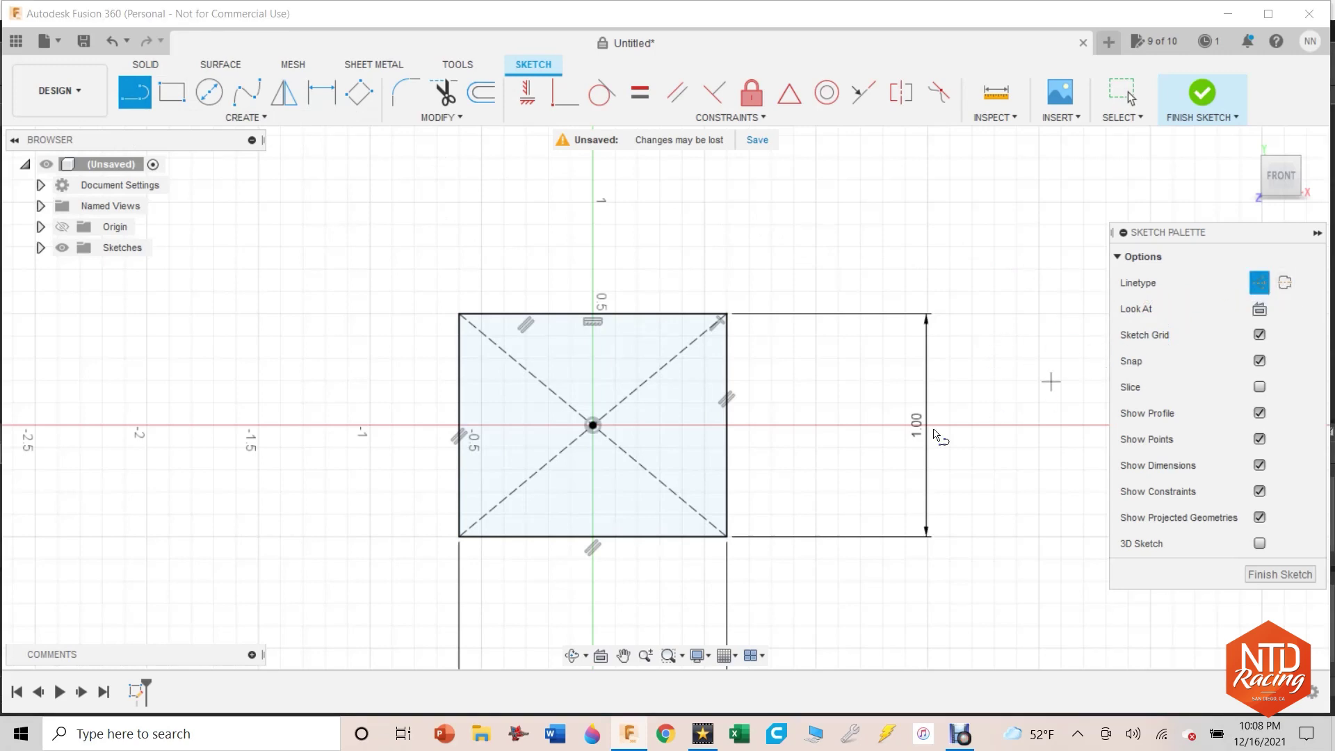
{"action": "left_click", "coordinate": [592, 536]}
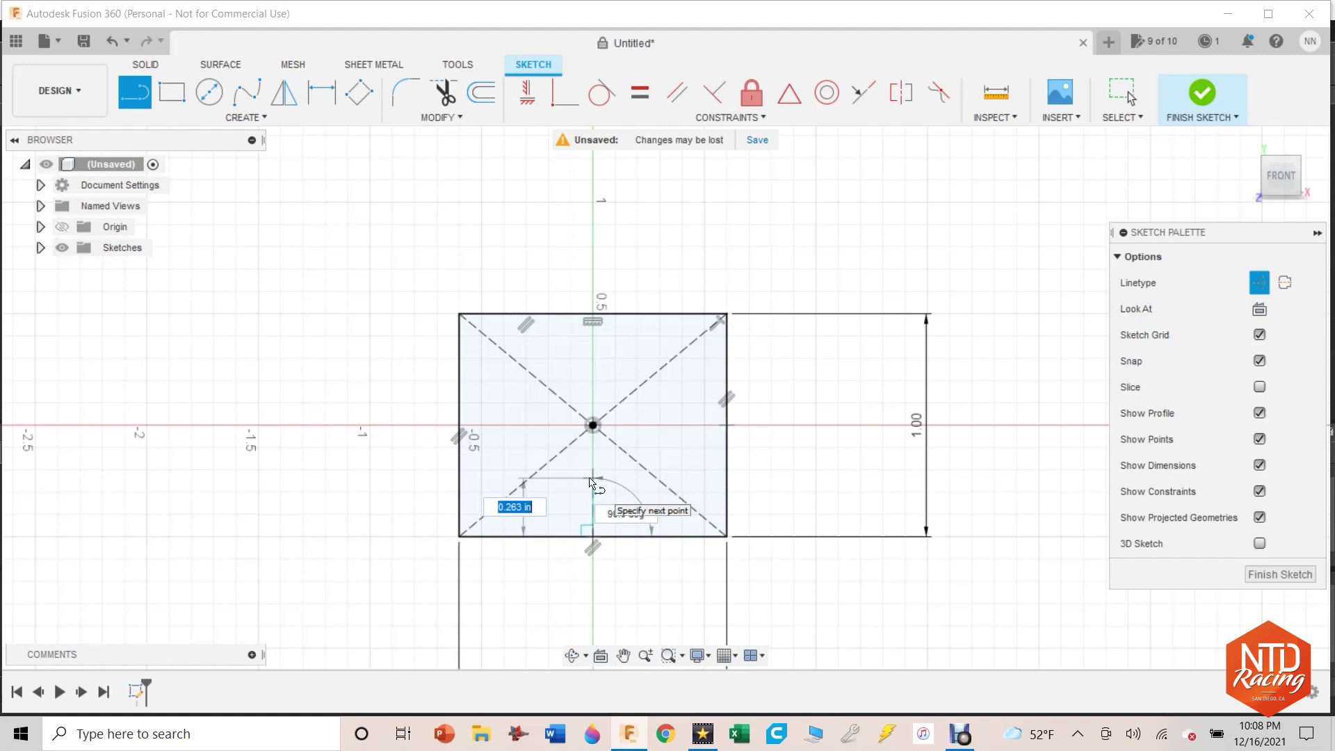
{"action": "type", "text": "4"}
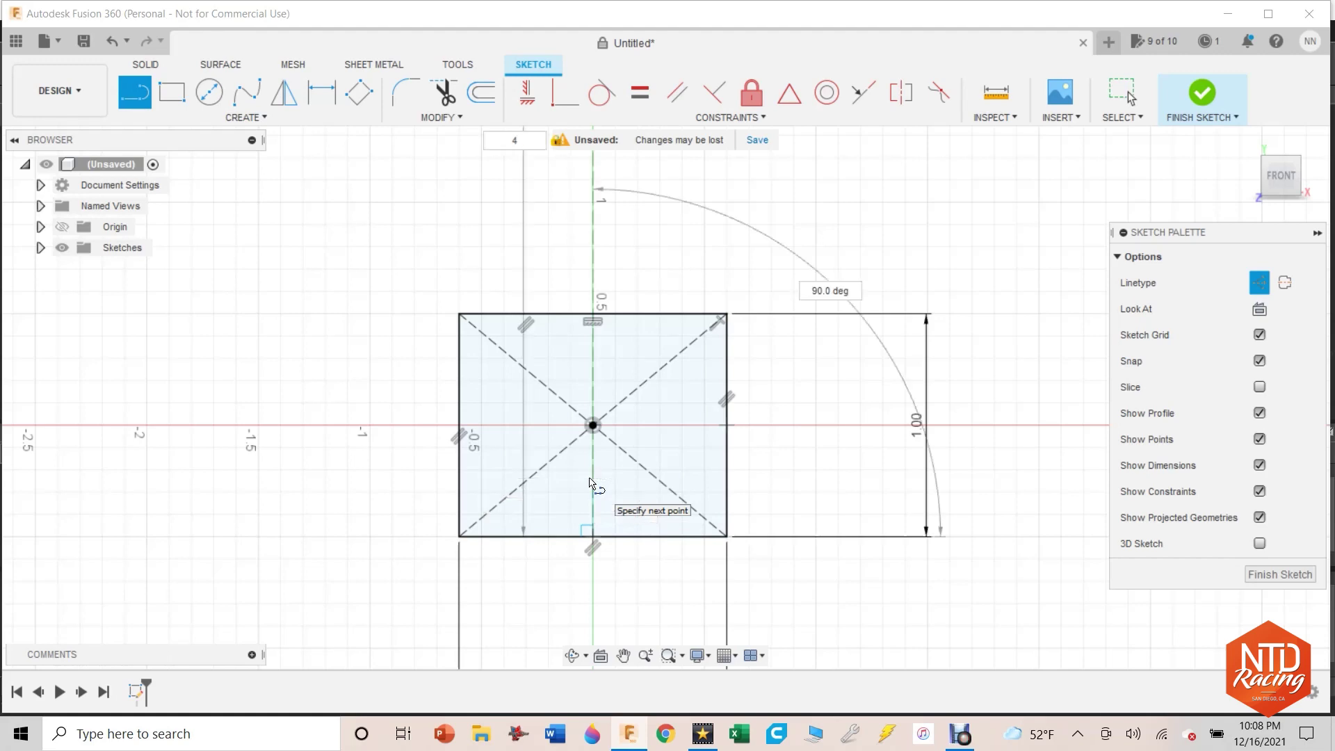
{"action": "type", "text": ".4"}
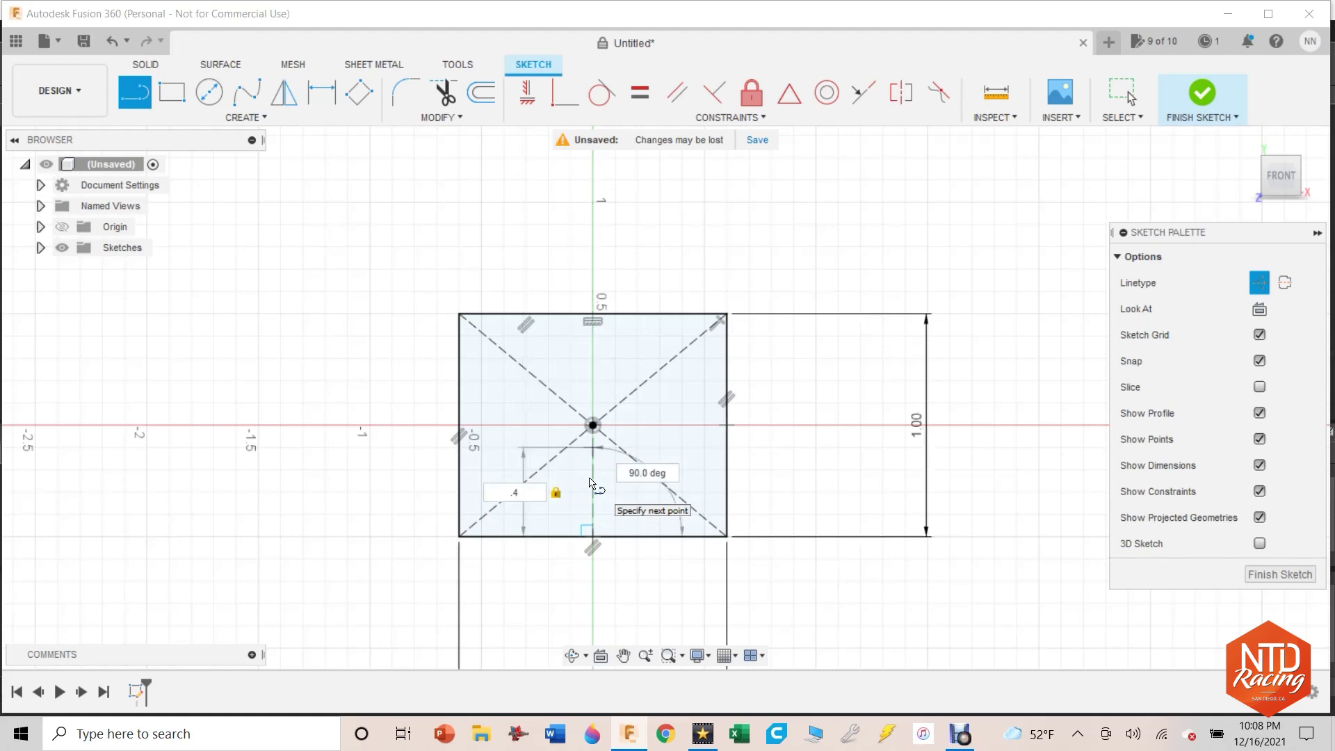
{"action": "key", "text": "Return"}
{"action": "key", "text": "Escape"}
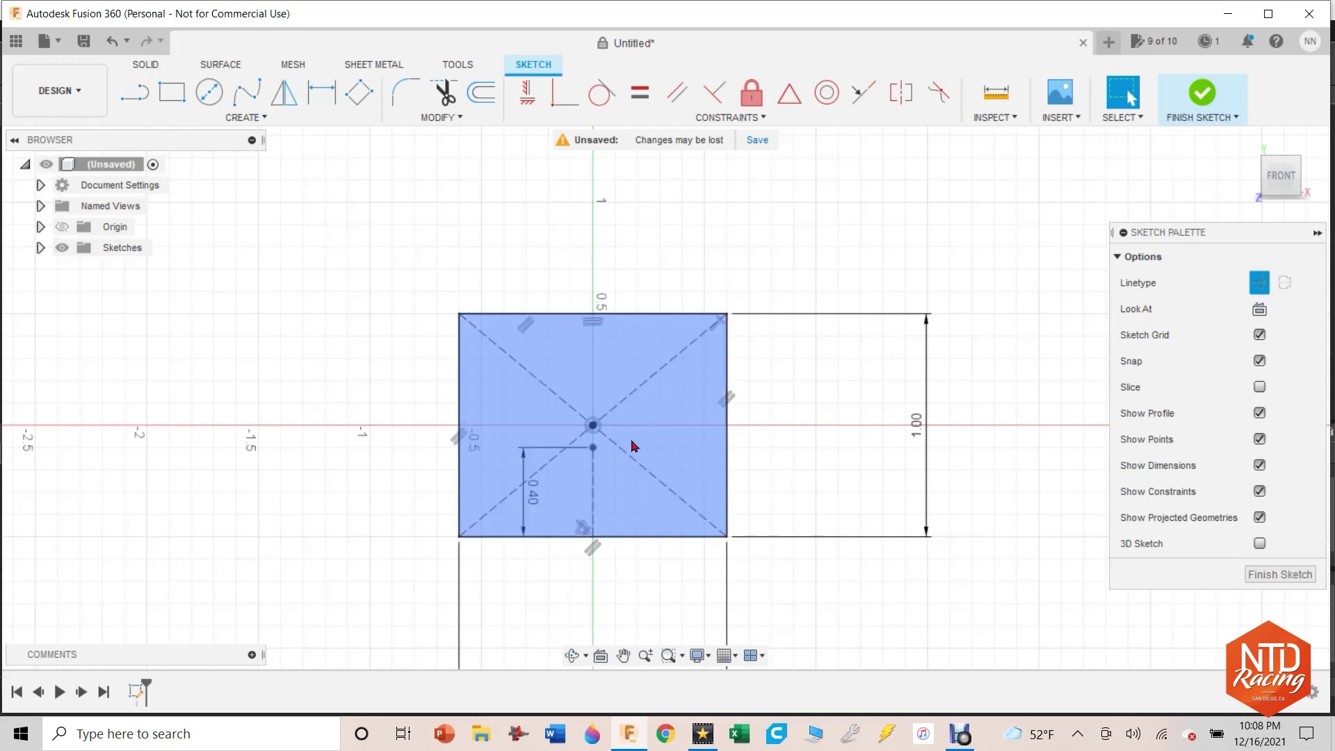
Step: Draw a 0.56 in wide by 0.75 in high center rectangle with normal linetype, centred on the construction line's upper endpoint
{"action": "left_click", "coordinate": [251, 123]}
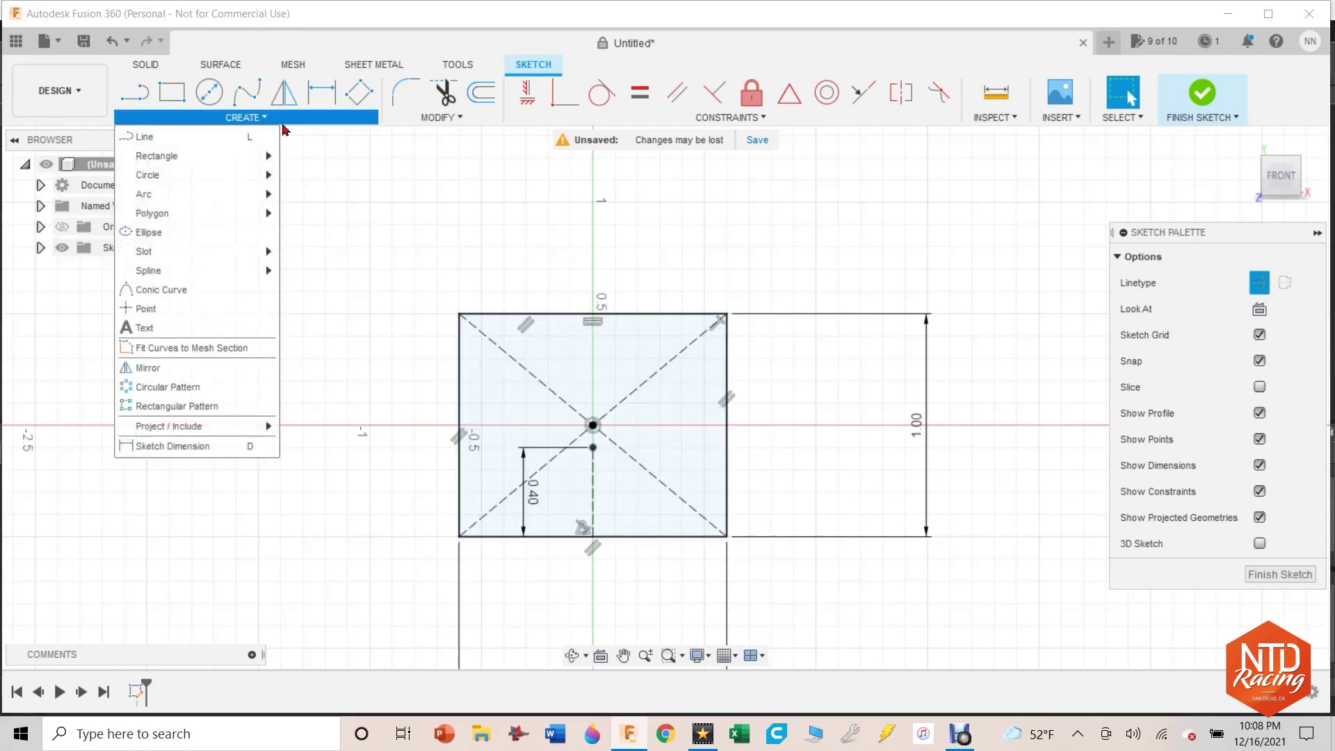
{"action": "mouse_move", "coordinate": [263, 156]}
{"action": "left_click", "coordinate": [331, 175]}
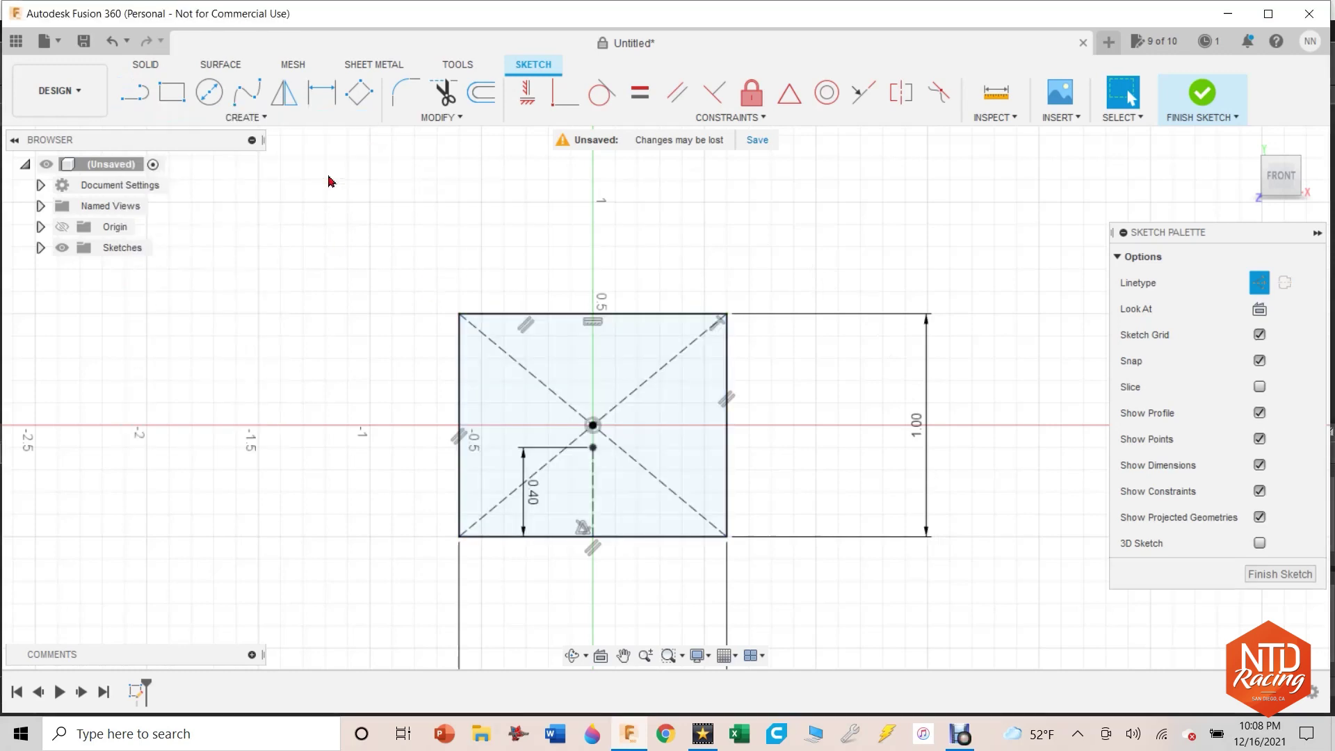
{"action": "left_click", "coordinate": [252, 119]}
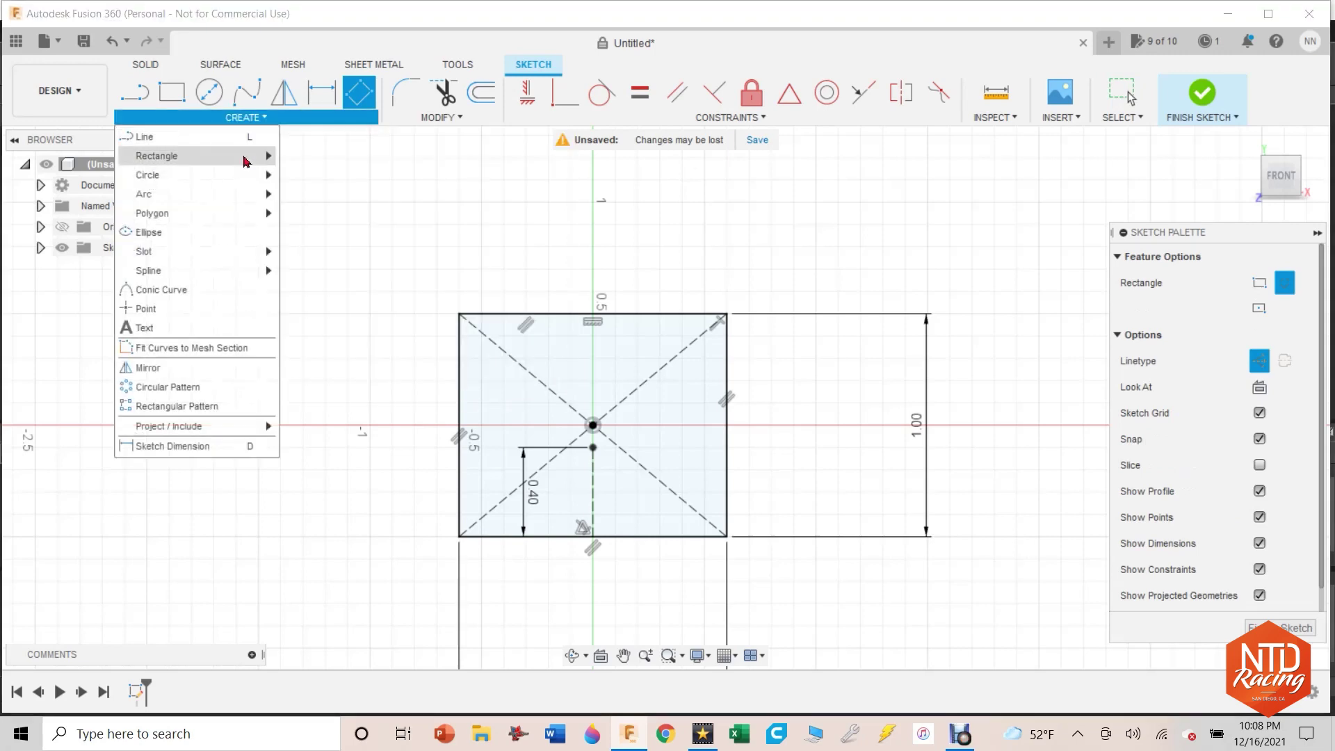
{"action": "mouse_move", "coordinate": [262, 156]}
{"action": "left_click", "coordinate": [314, 192]}
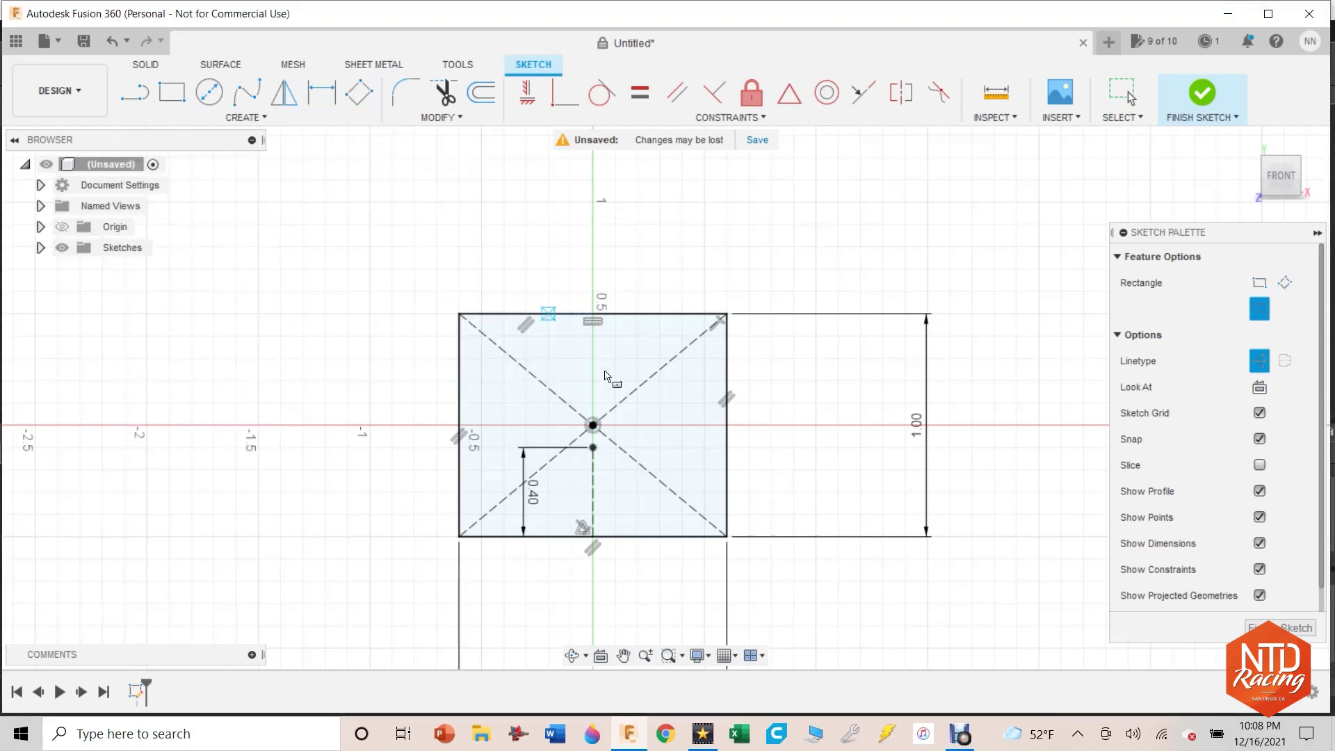
{"action": "left_click", "coordinate": [592, 448]}
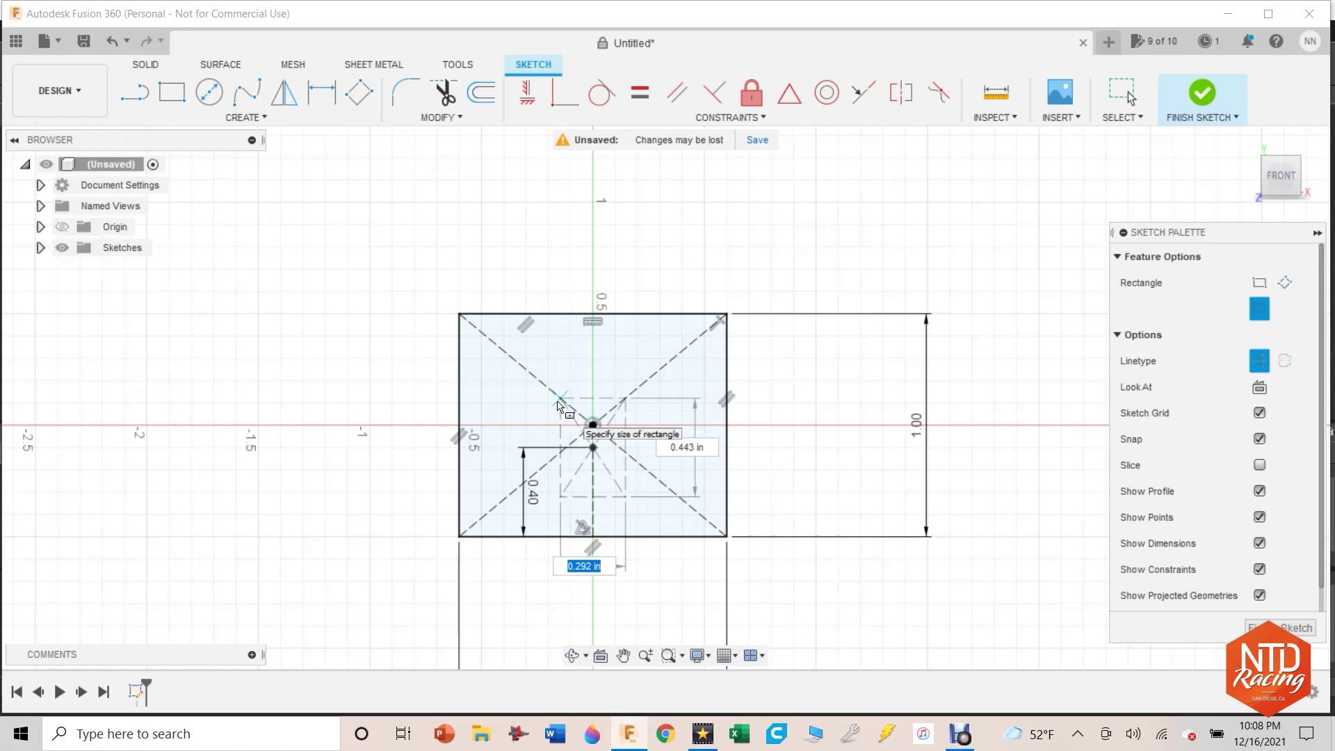
{"action": "type", "text": ".56"}
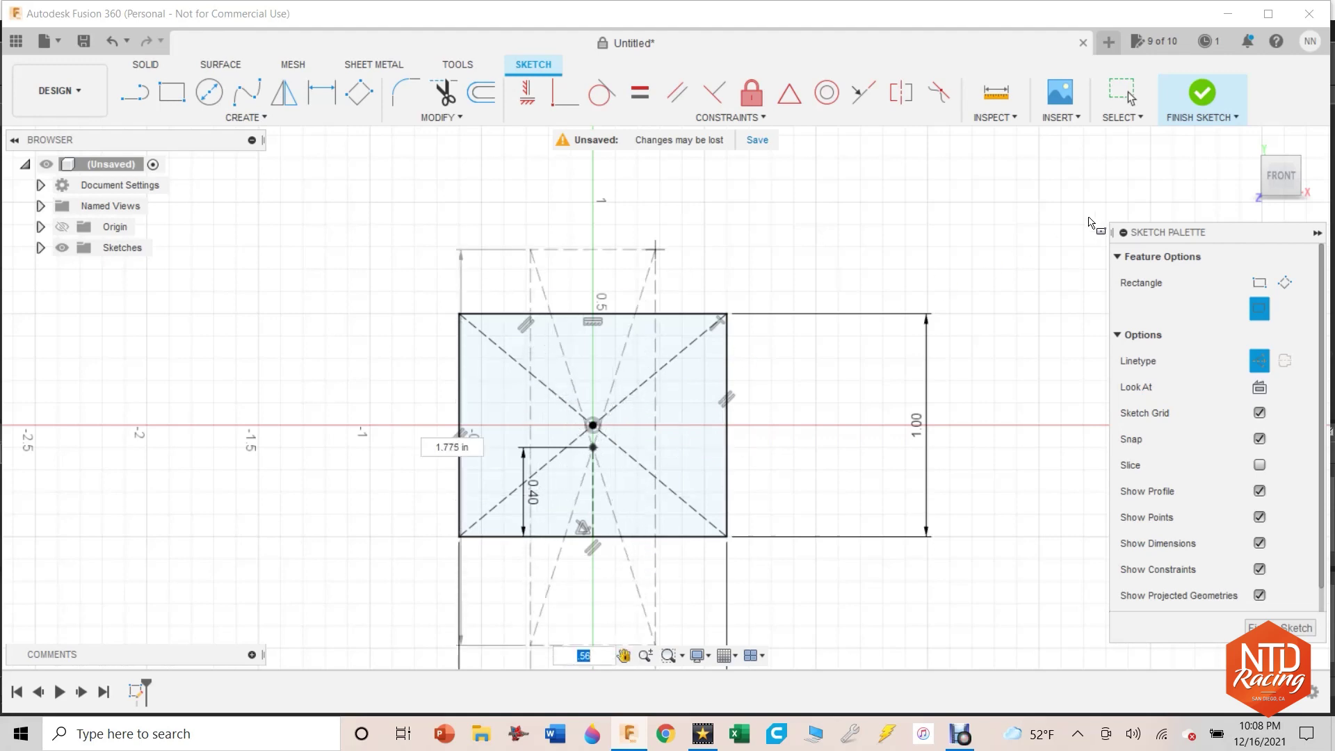
{"action": "left_click", "coordinate": [1262, 358]}
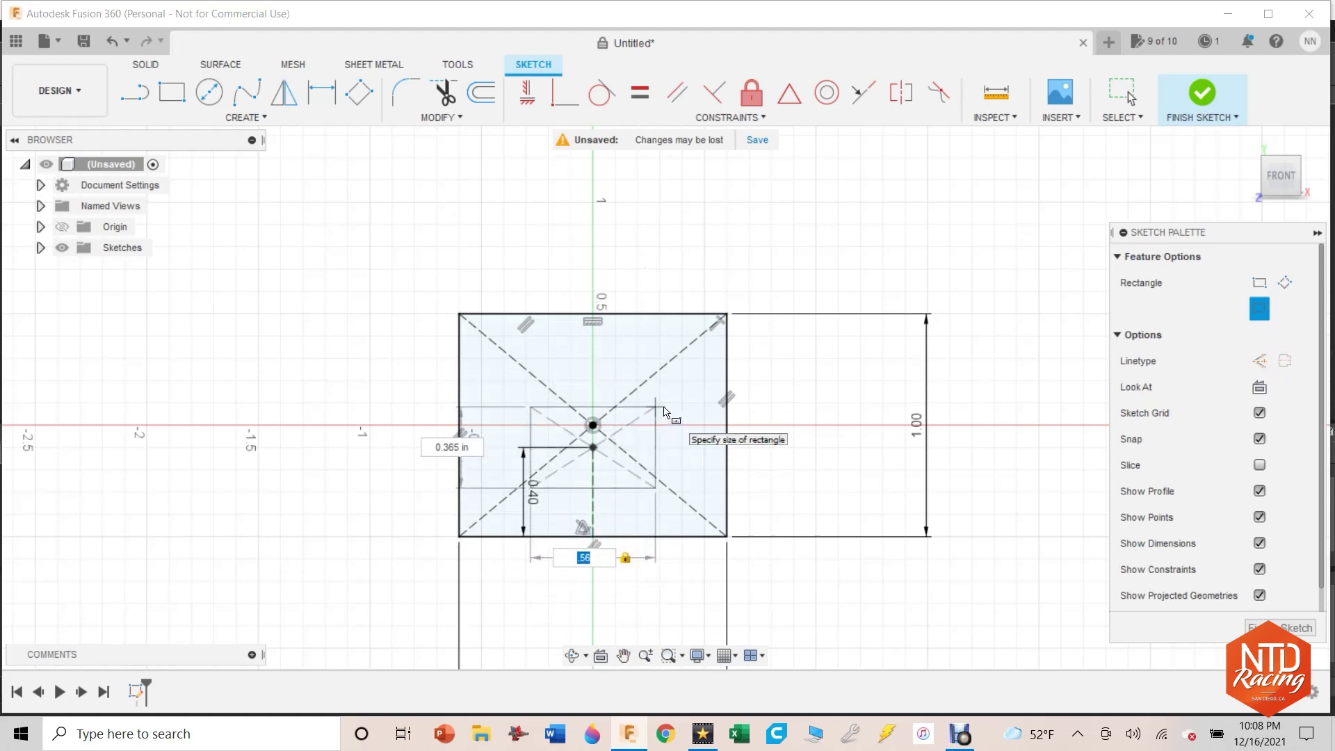
{"action": "key", "text": "Tab"}
{"action": "type", "text": ".75"}
{"action": "key", "text": "Tab"}
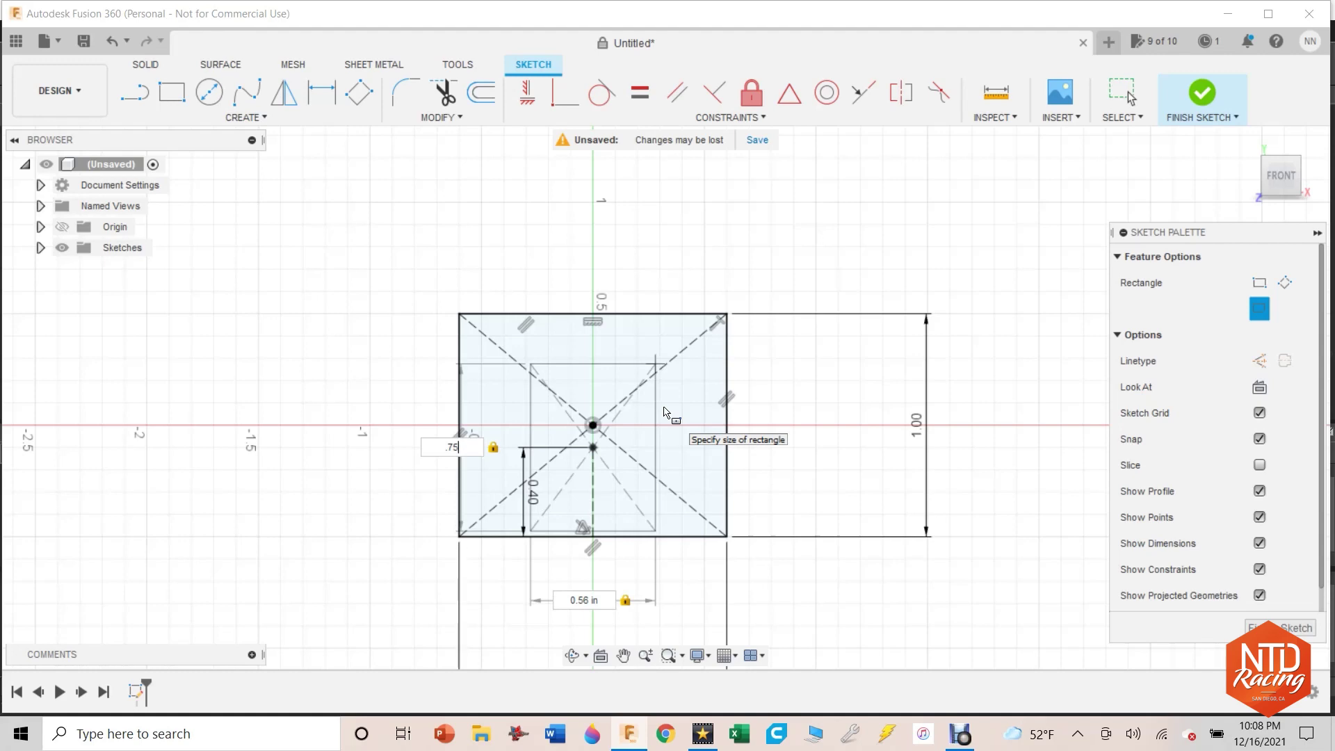
{"action": "key", "text": "Return"}
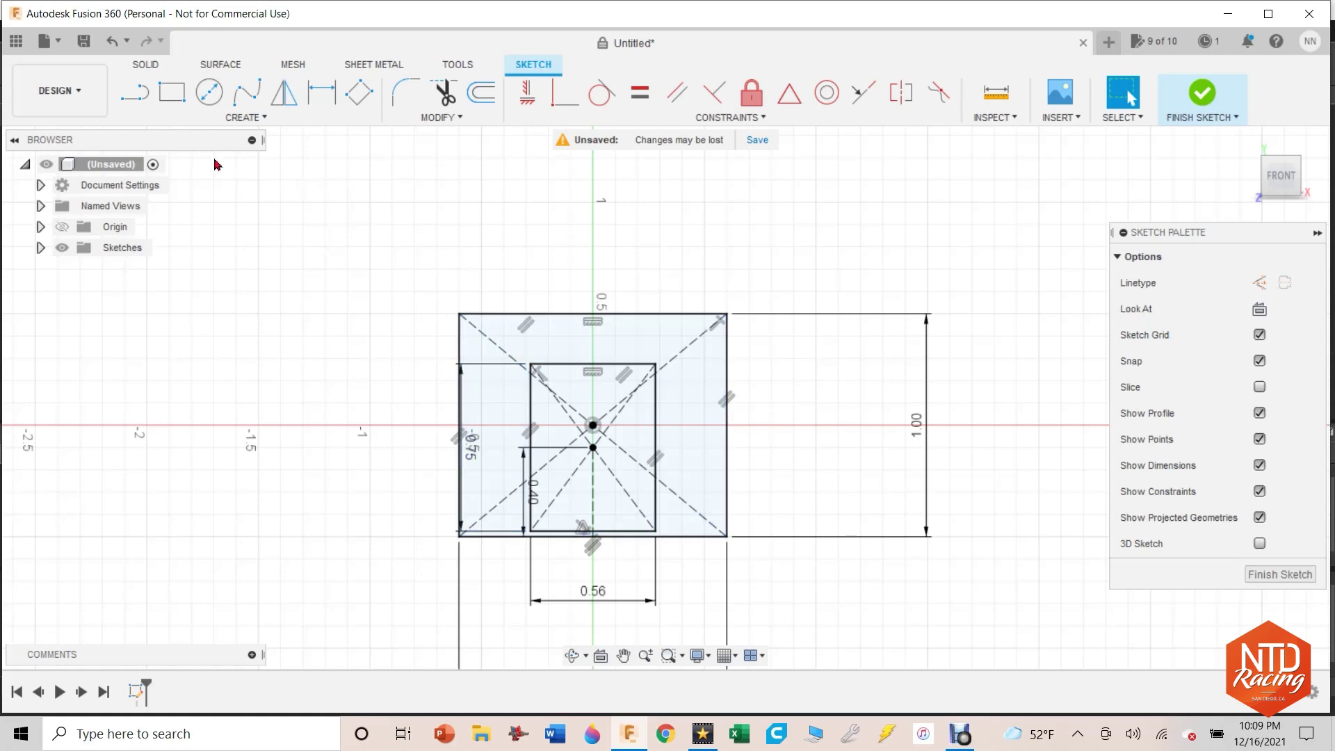
{"action": "left_click", "coordinate": [136, 97]}
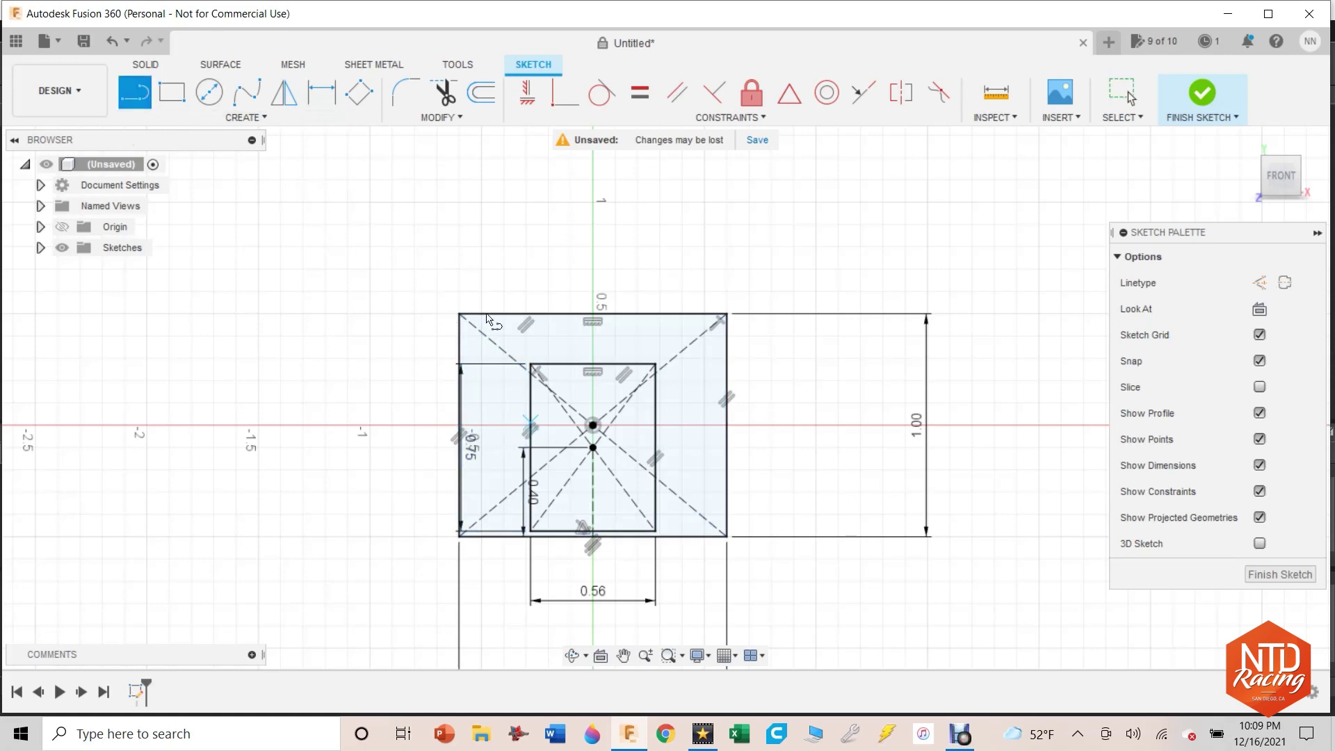
{"action": "left_click", "coordinate": [1260, 282]}
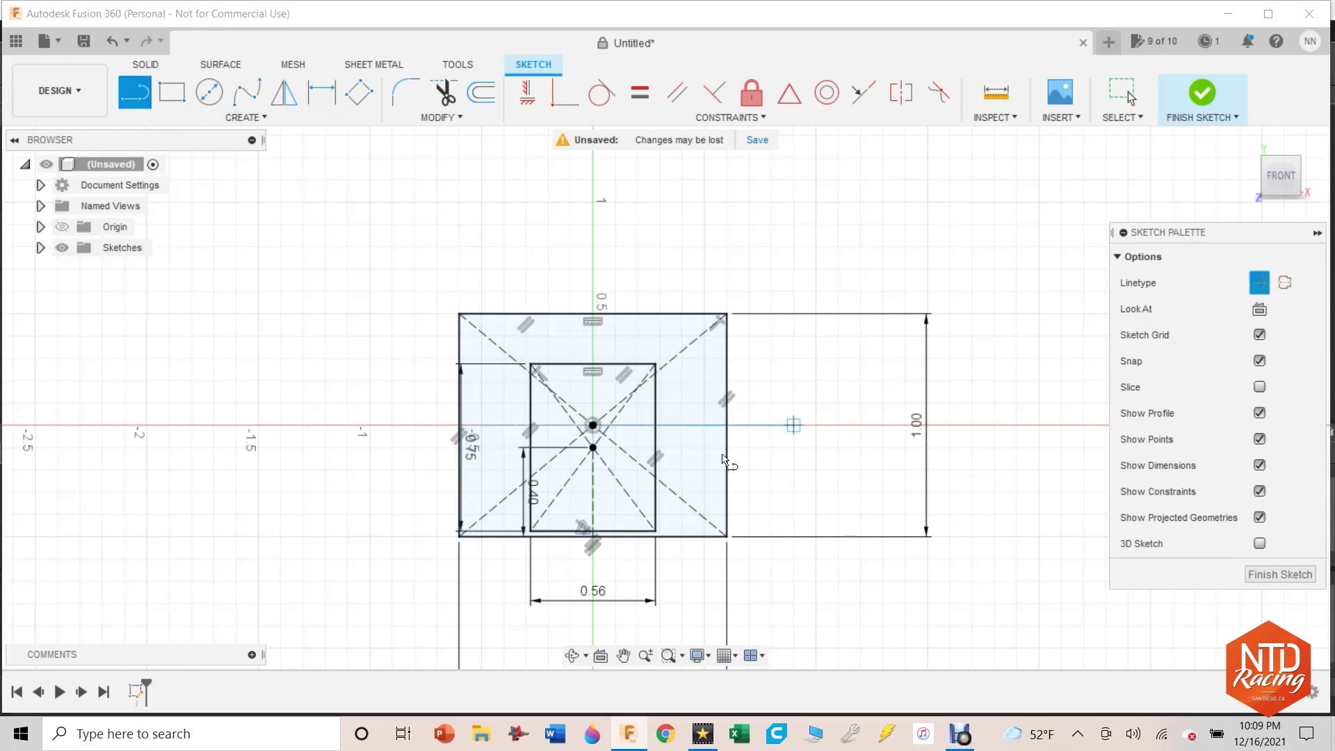
{"action": "left_click", "coordinate": [594, 537]}
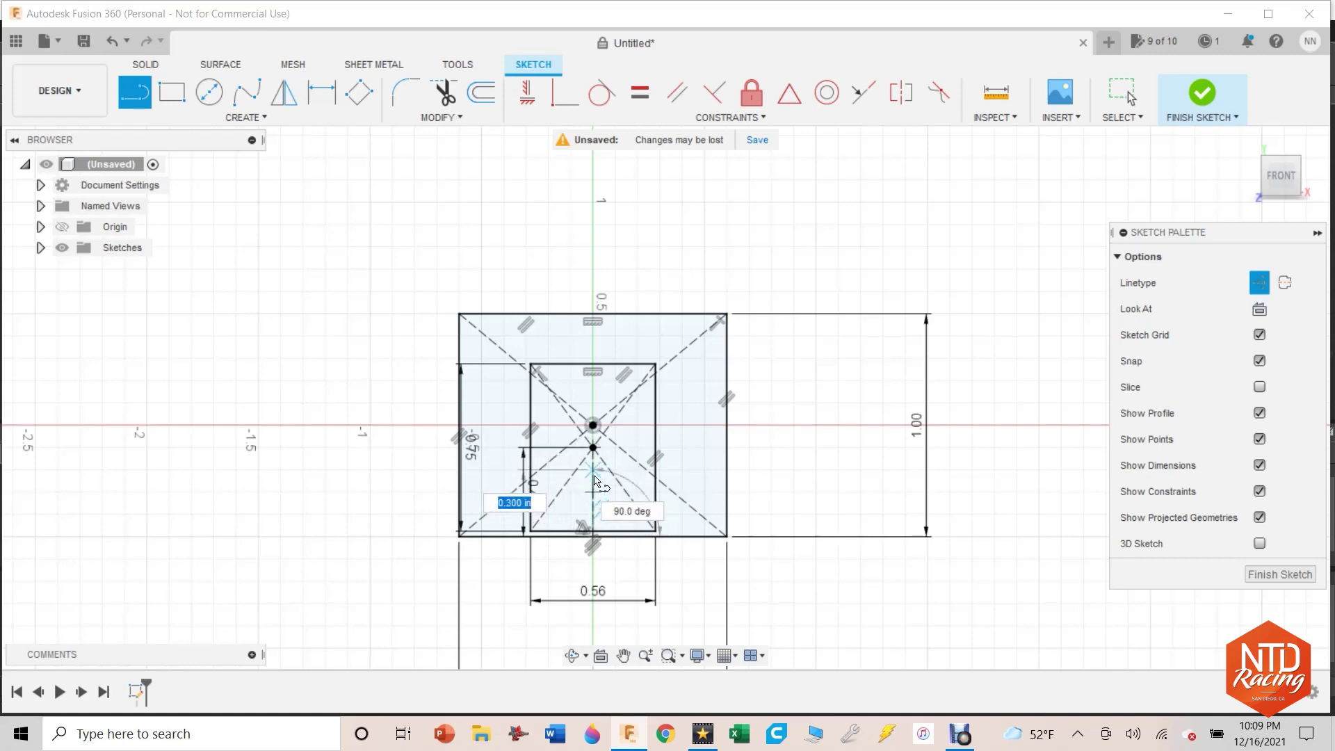
{"action": "key", "text": "BackSpace"}
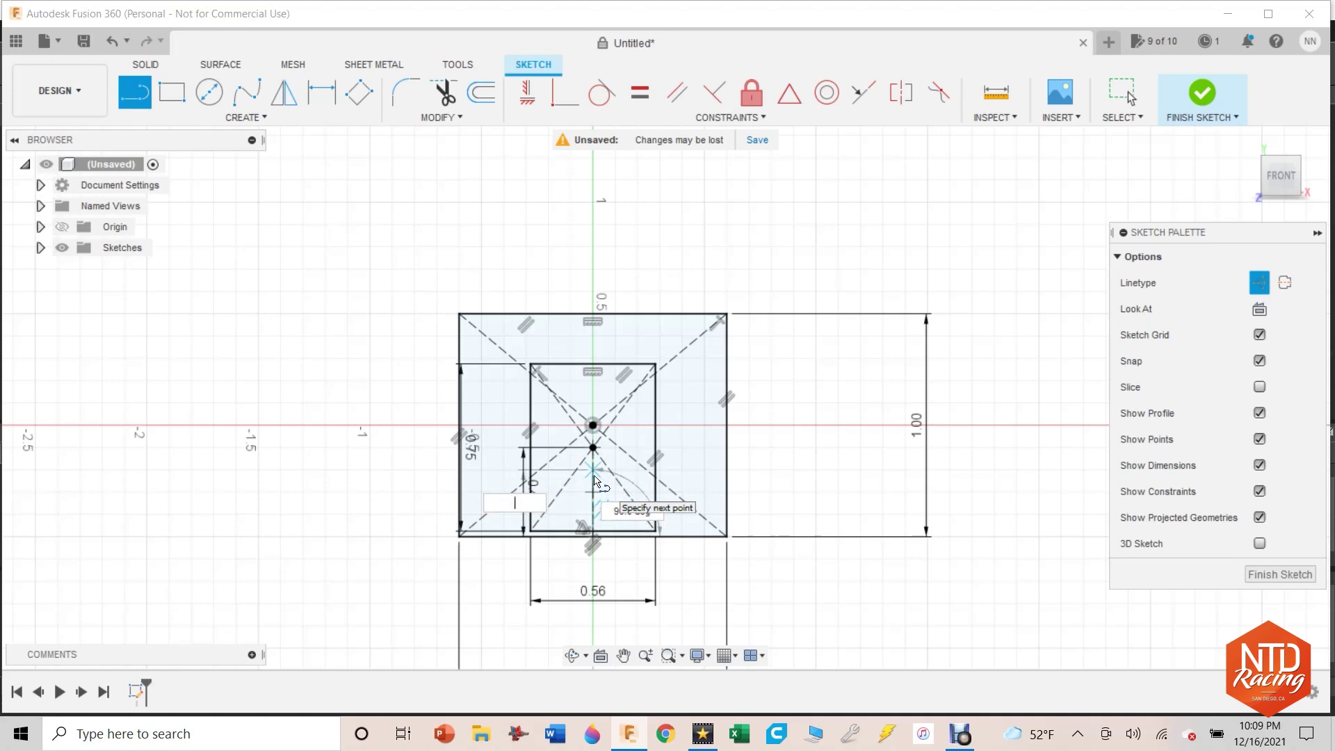
{"action": "key", "text": "Escape"}
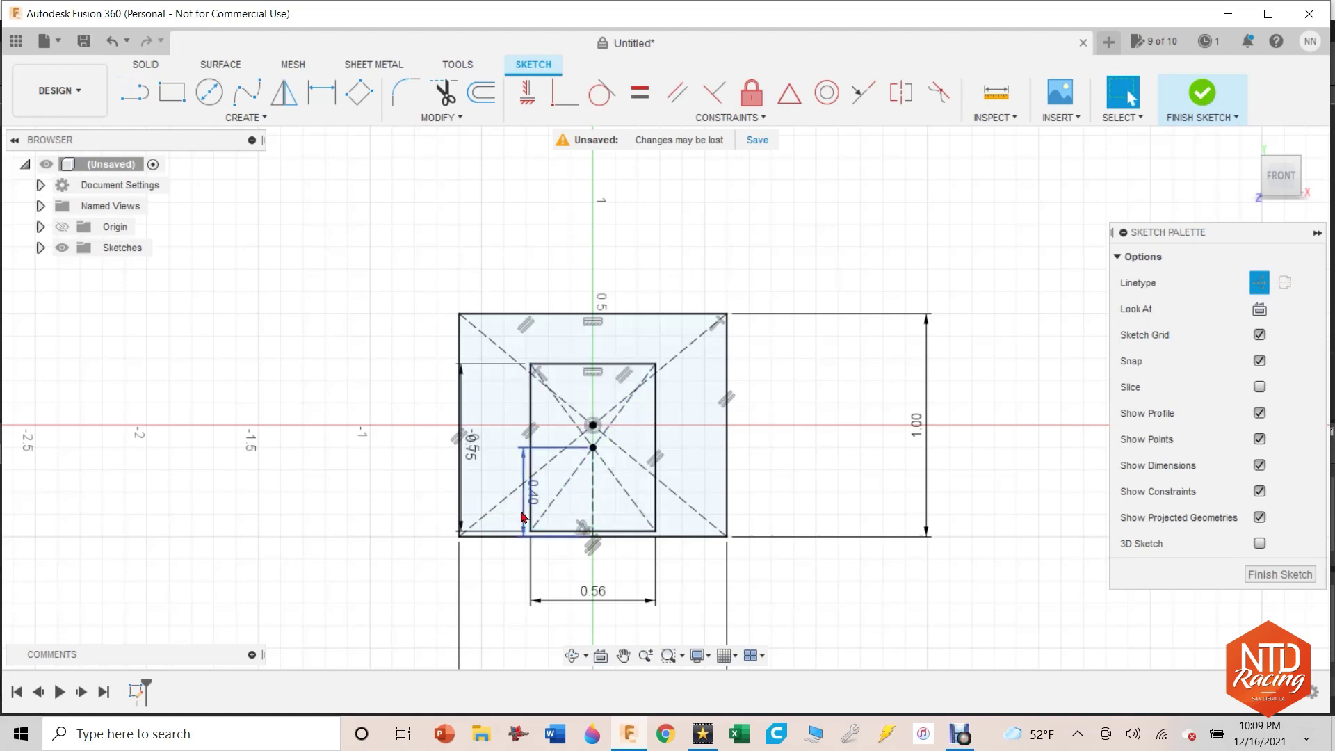
Step: Set the vertical construction line's length to 0.375 in
{"action": "scroll", "coordinate": [537, 504], "scroll_direction": "up", "scroll_amount": 3}
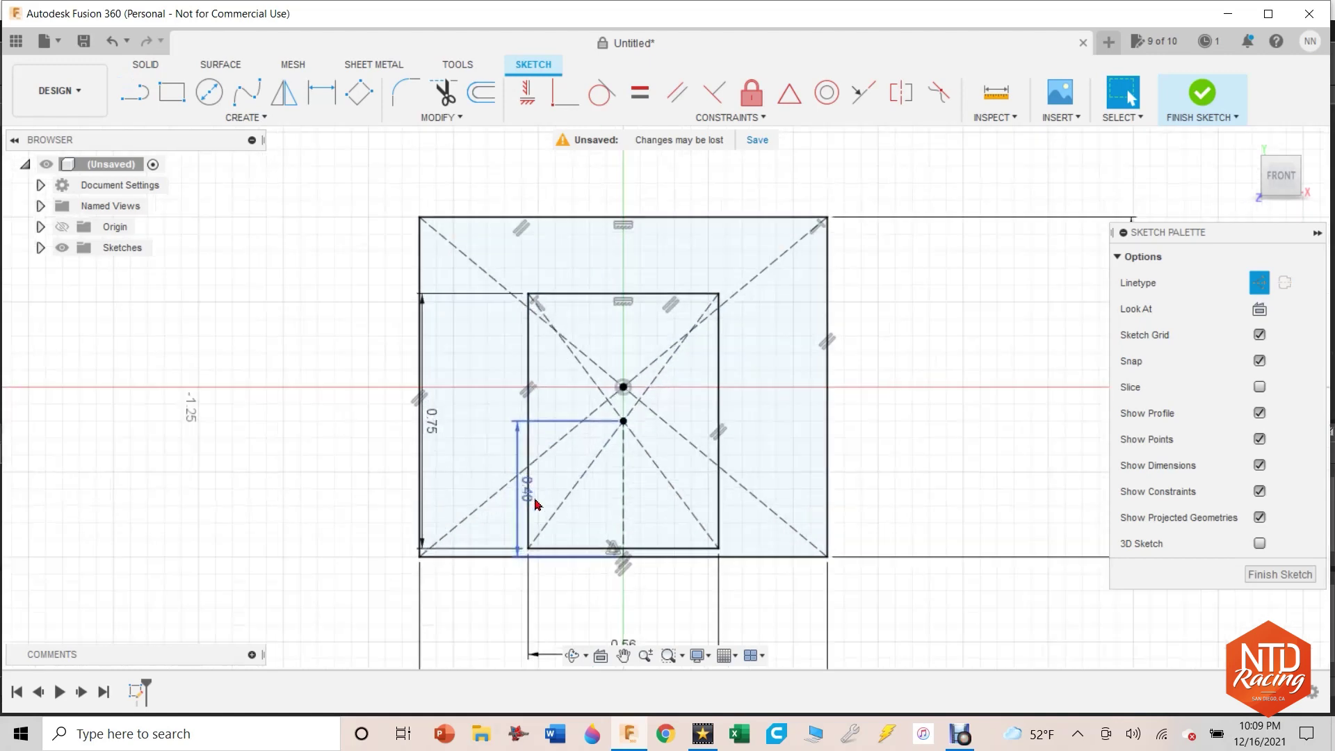
{"action": "scroll", "coordinate": [537, 504], "scroll_direction": "up", "scroll_amount": 3}
{"action": "double_click", "coordinate": [504, 478]}
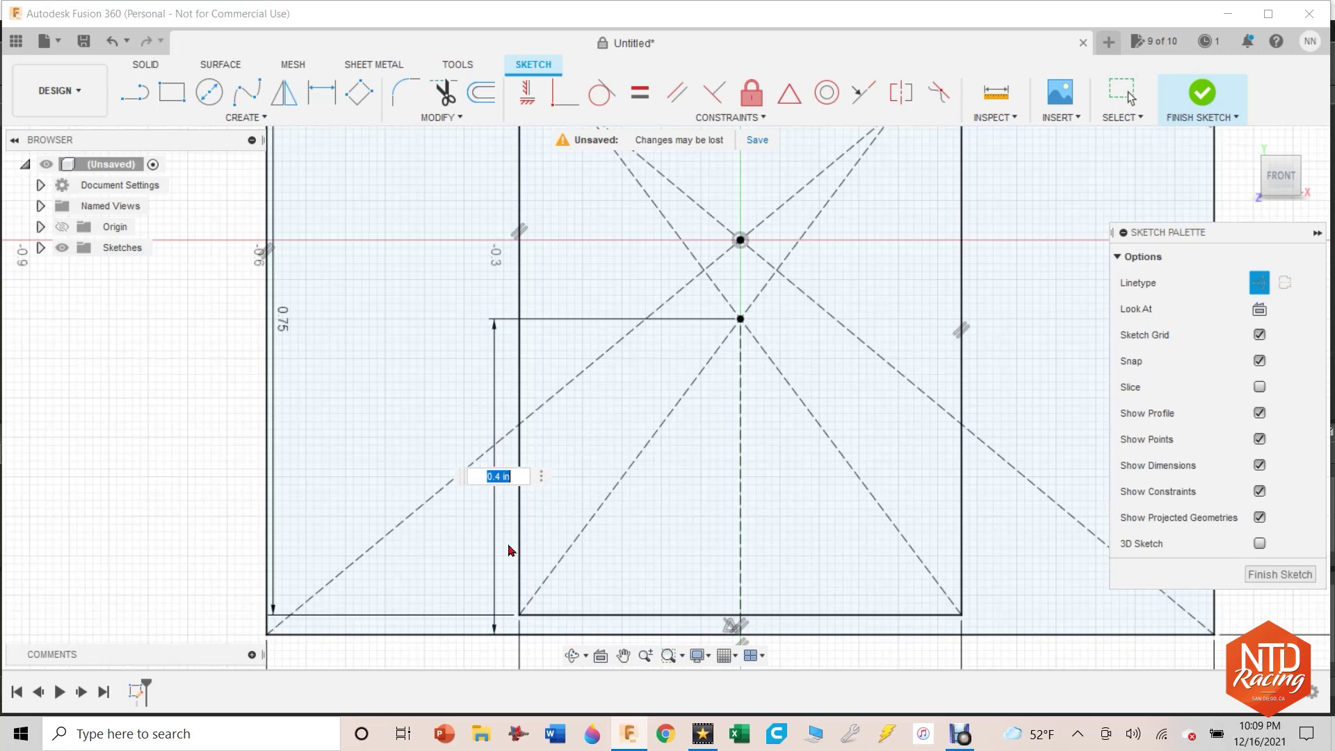
{"action": "type", "text": ".375"}
{"action": "key", "text": "Return"}
Step: Draw a 0.4 in vertical construction line upward from the midpoint of the rectangles' shared bottom edge
{"action": "scroll", "coordinate": [591, 556], "scroll_direction": "down", "scroll_amount": 2}
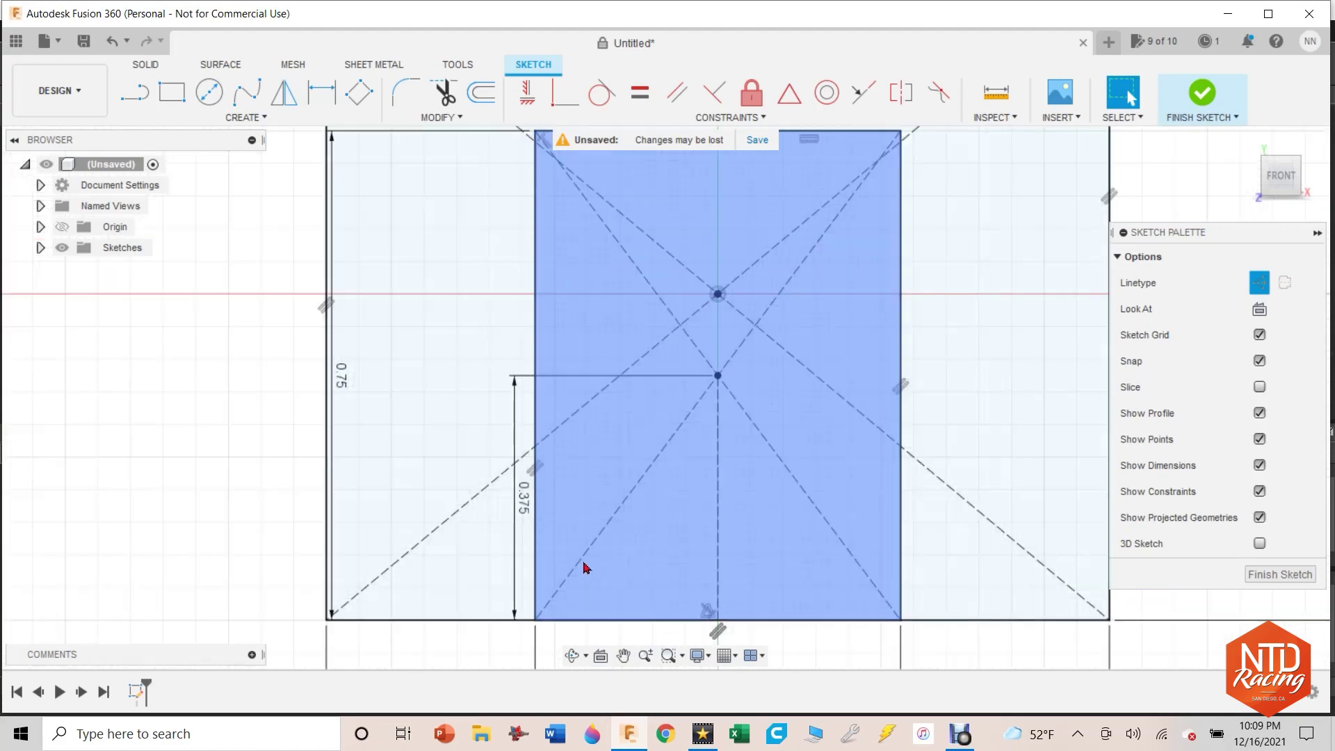
{"action": "scroll", "coordinate": [852, 610], "scroll_direction": "down", "scroll_amount": 1}
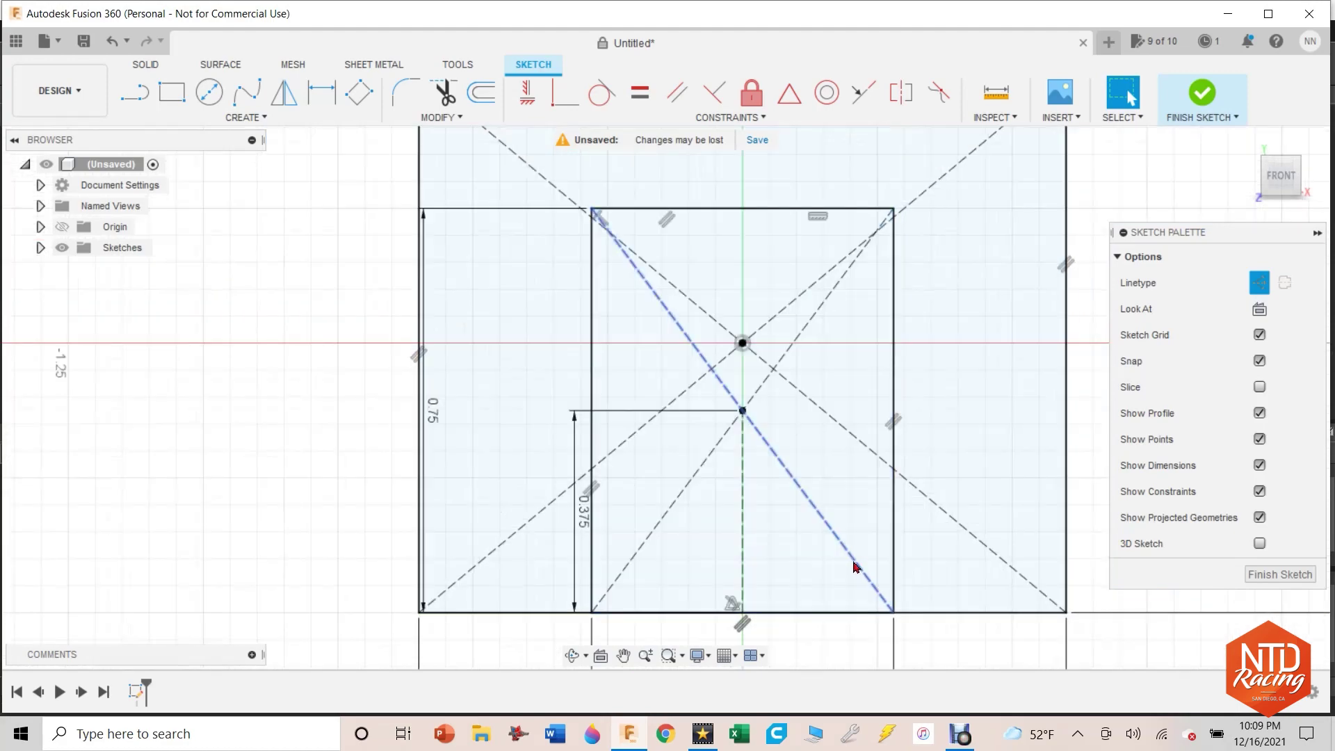
{"action": "scroll", "coordinate": [838, 418], "scroll_direction": "up", "scroll_amount": 1}
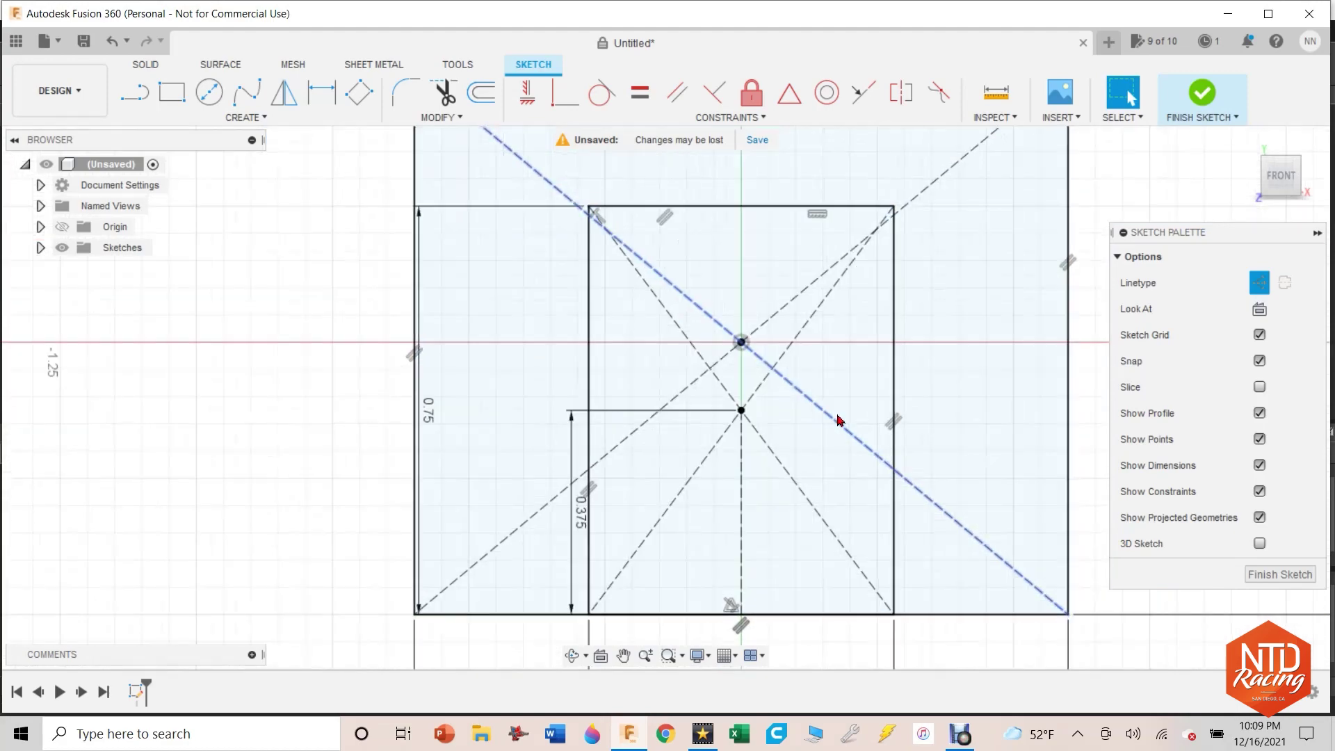
{"action": "left_click", "coordinate": [134, 92]}
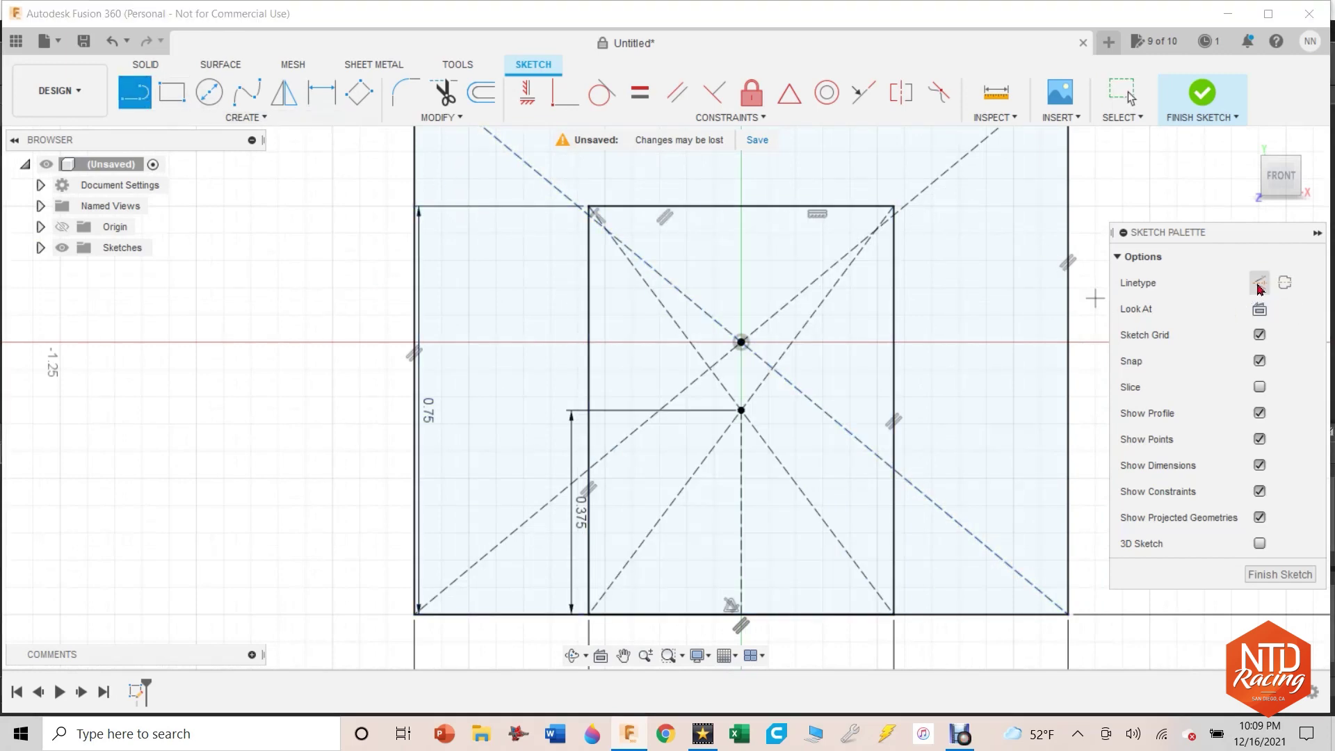
{"action": "left_click", "coordinate": [742, 613]}
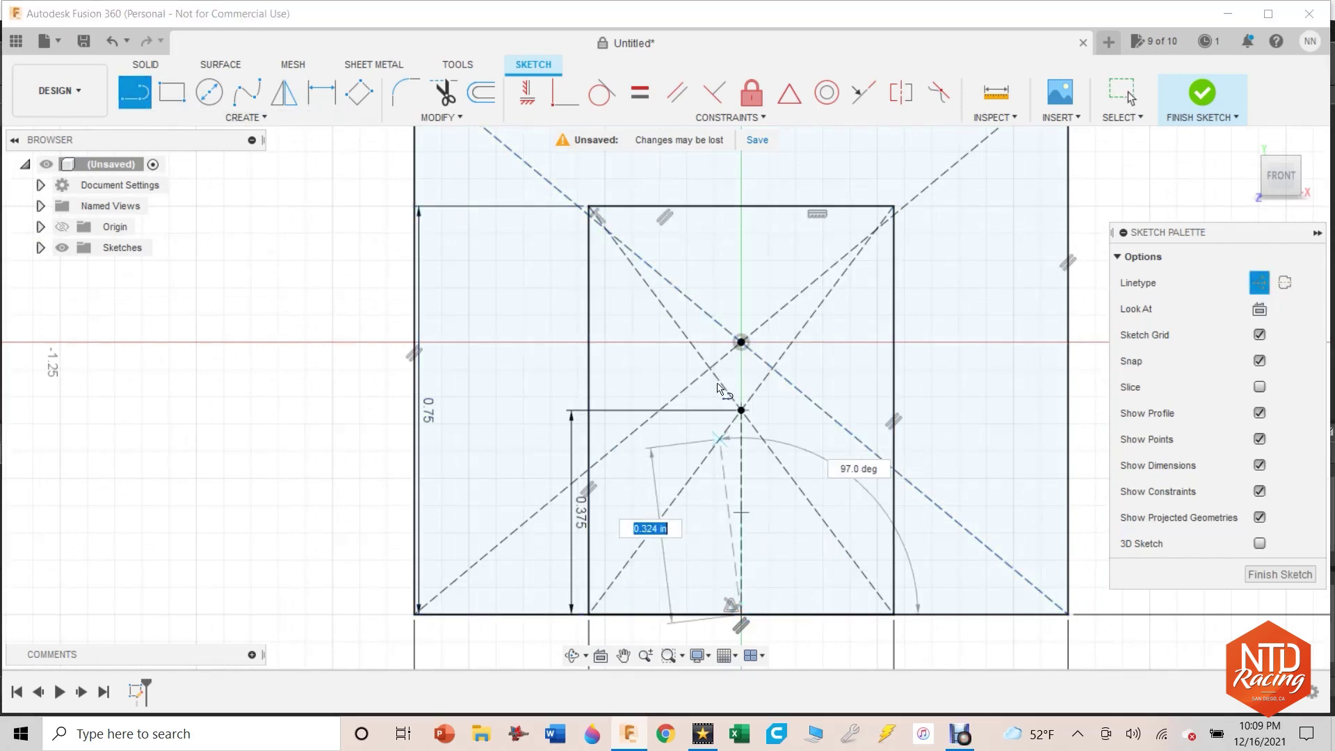
{"action": "type", "text": ".4"}
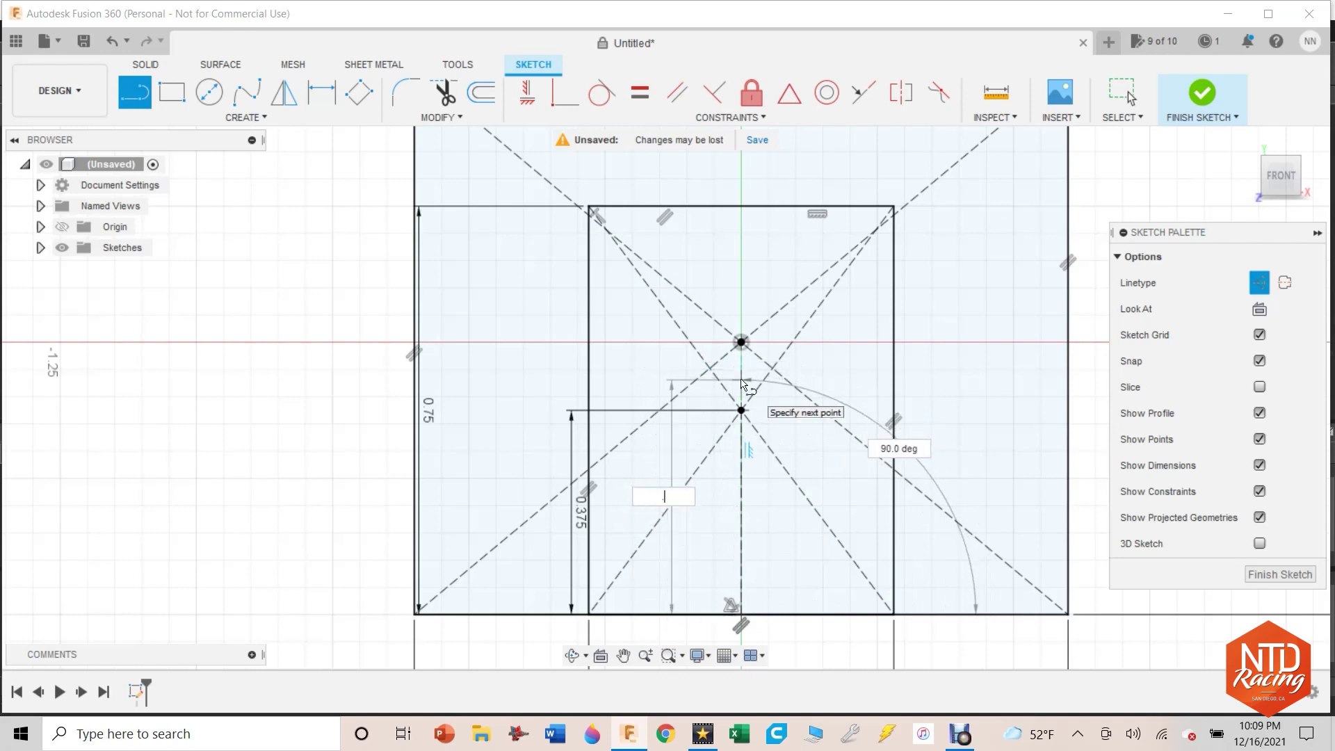
{"action": "key", "text": "Return"}
{"action": "key", "text": "Escape"}
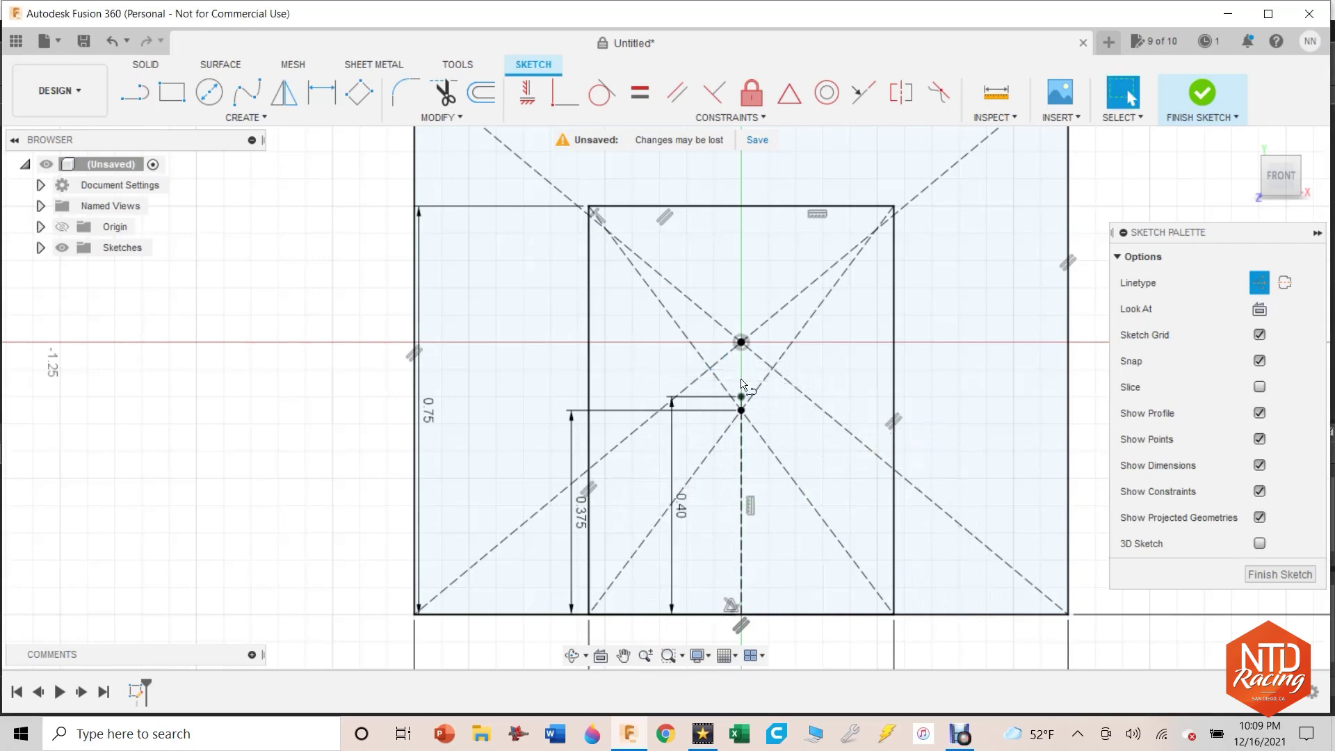
Step: Draw a 0.25 in diameter circle with normal linetype, centred on the upper endpoint of the 0.4 in construction line
{"action": "key", "text": "c"}
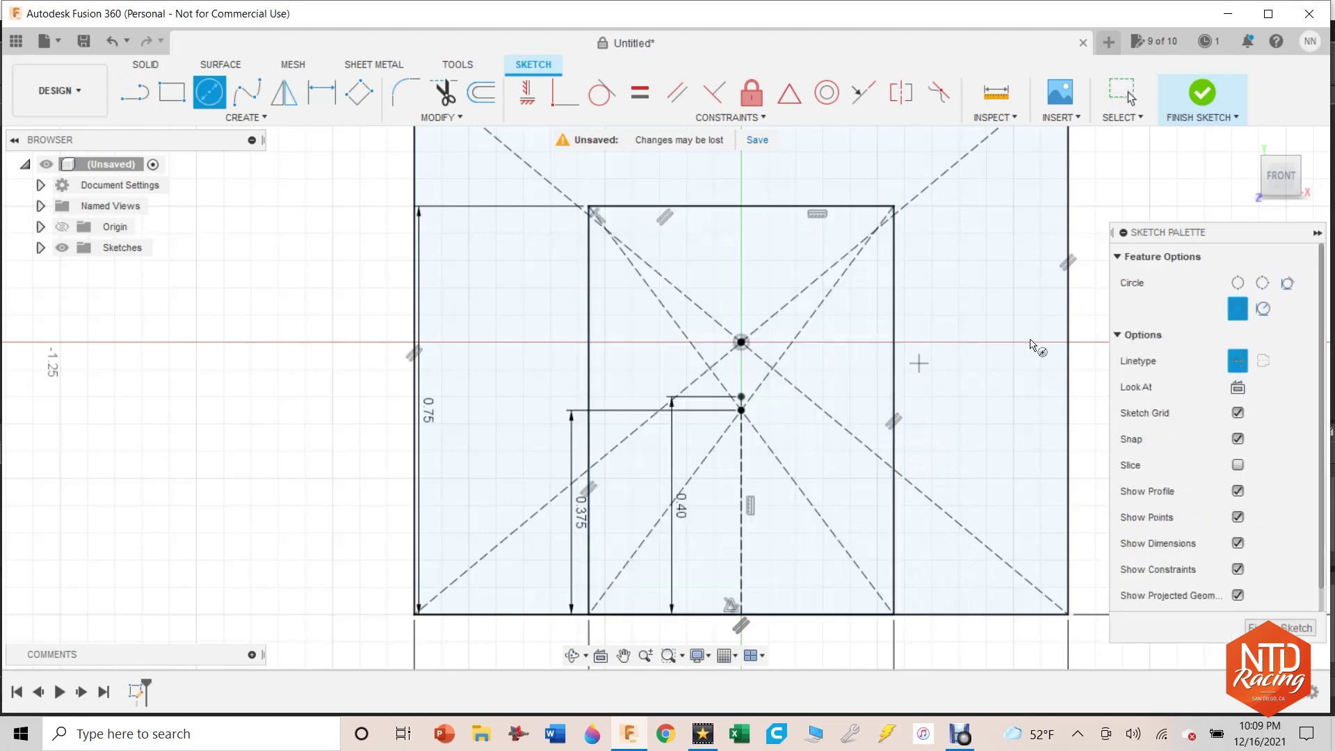
{"action": "left_click", "coordinate": [741, 396]}
{"action": "type", "text": ".25"}
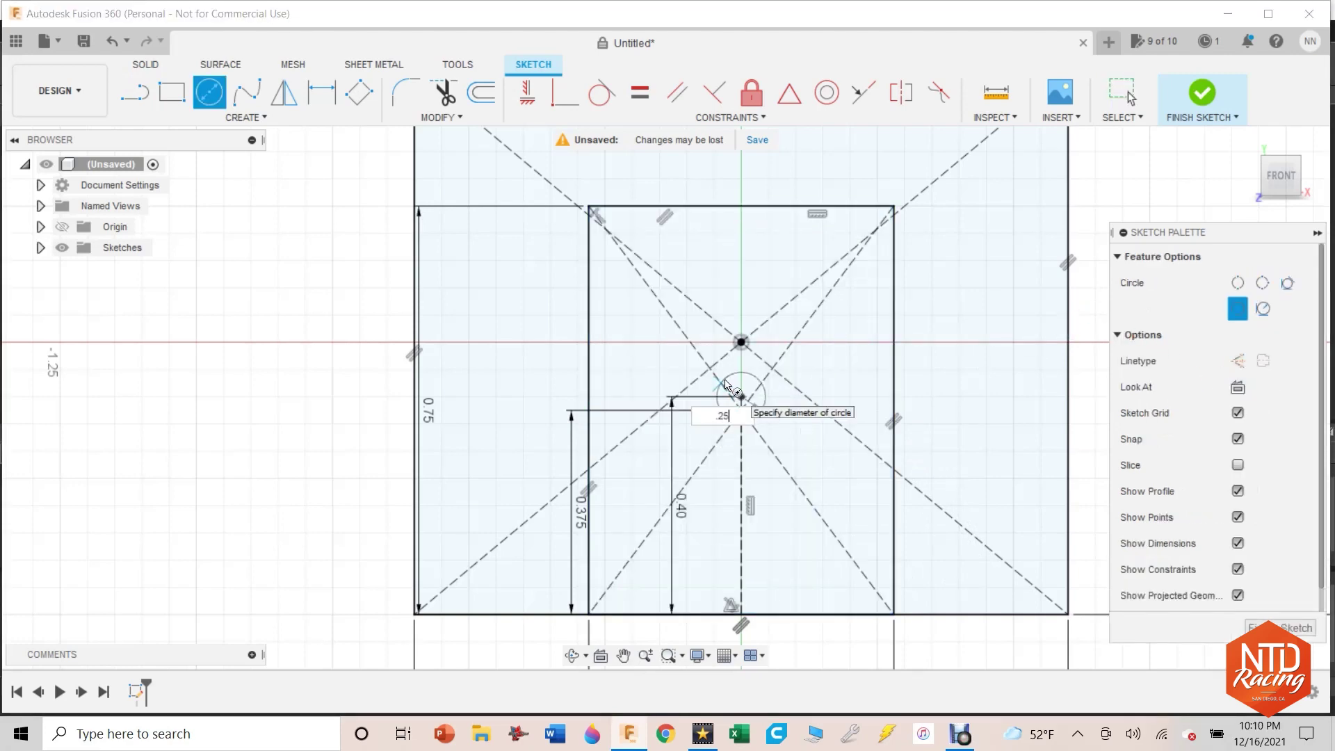
{"action": "key", "text": "Return"}
{"action": "key", "text": "Escape"}
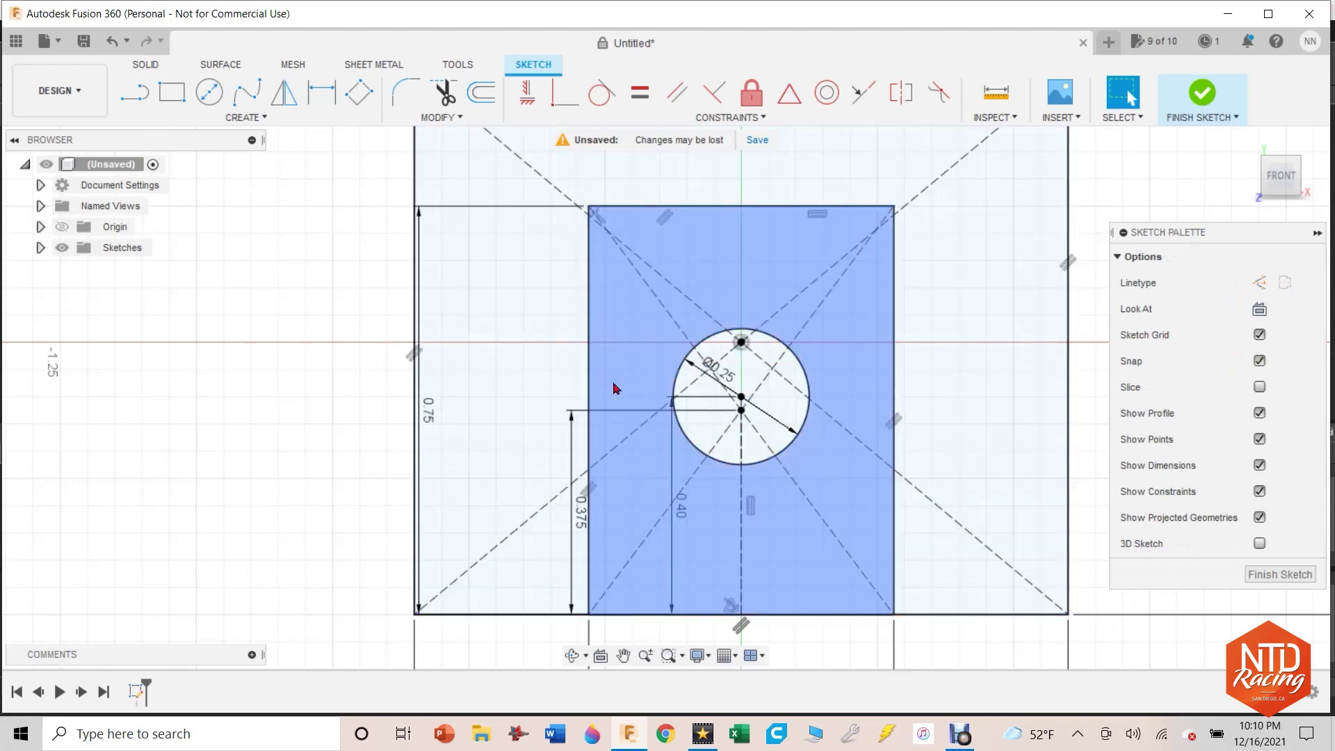
Step: Try extruding only the outer profile around the inner rectangle by 0.5 in as a new body, and undo it
{"action": "scroll", "coordinate": [363, 324], "scroll_direction": "up", "scroll_amount": 3}
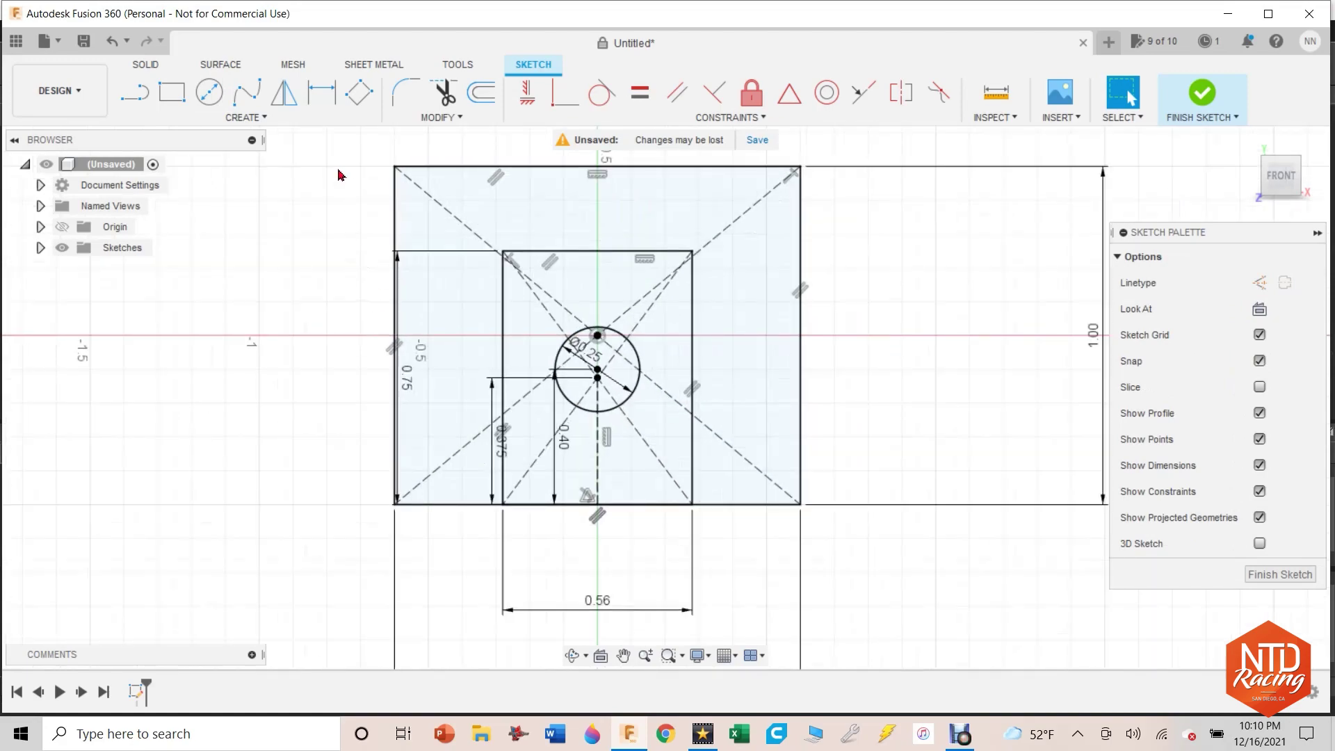
{"action": "key", "text": "e"}
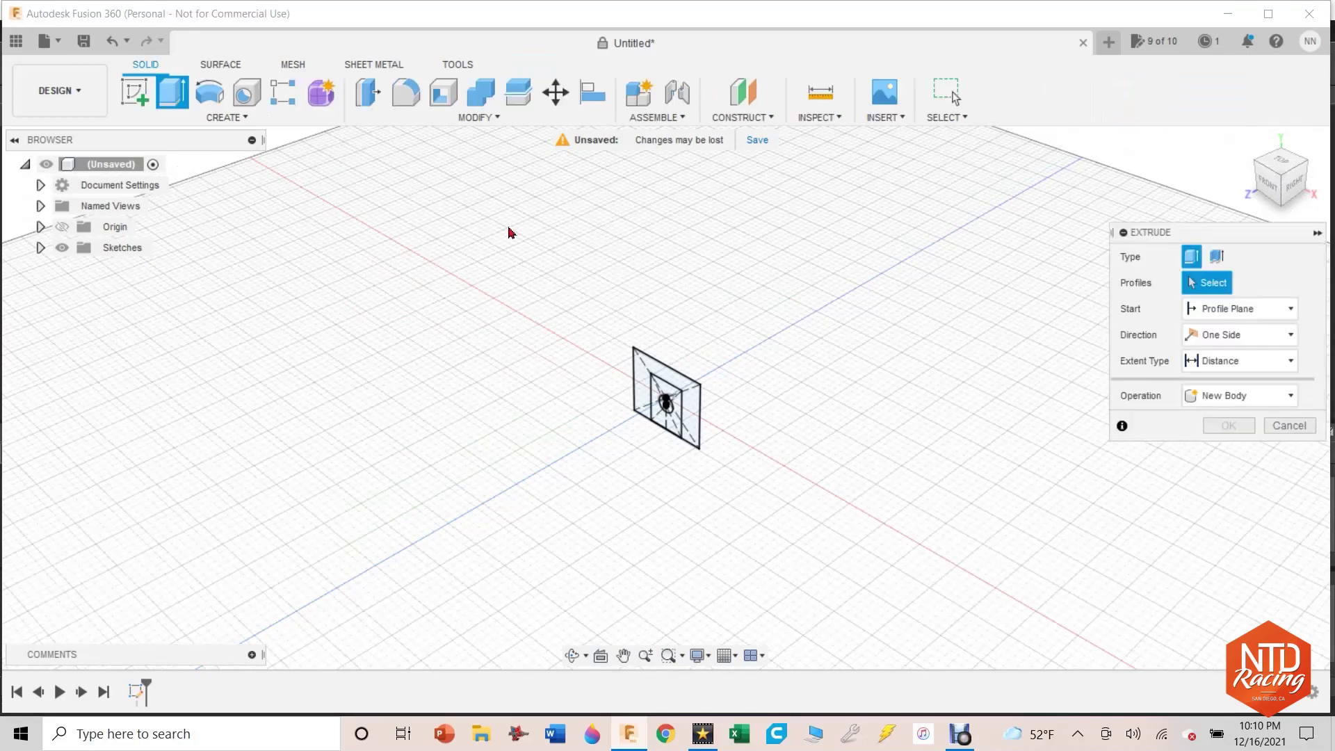
{"action": "scroll", "coordinate": [635, 391], "scroll_direction": "down", "scroll_amount": 4}
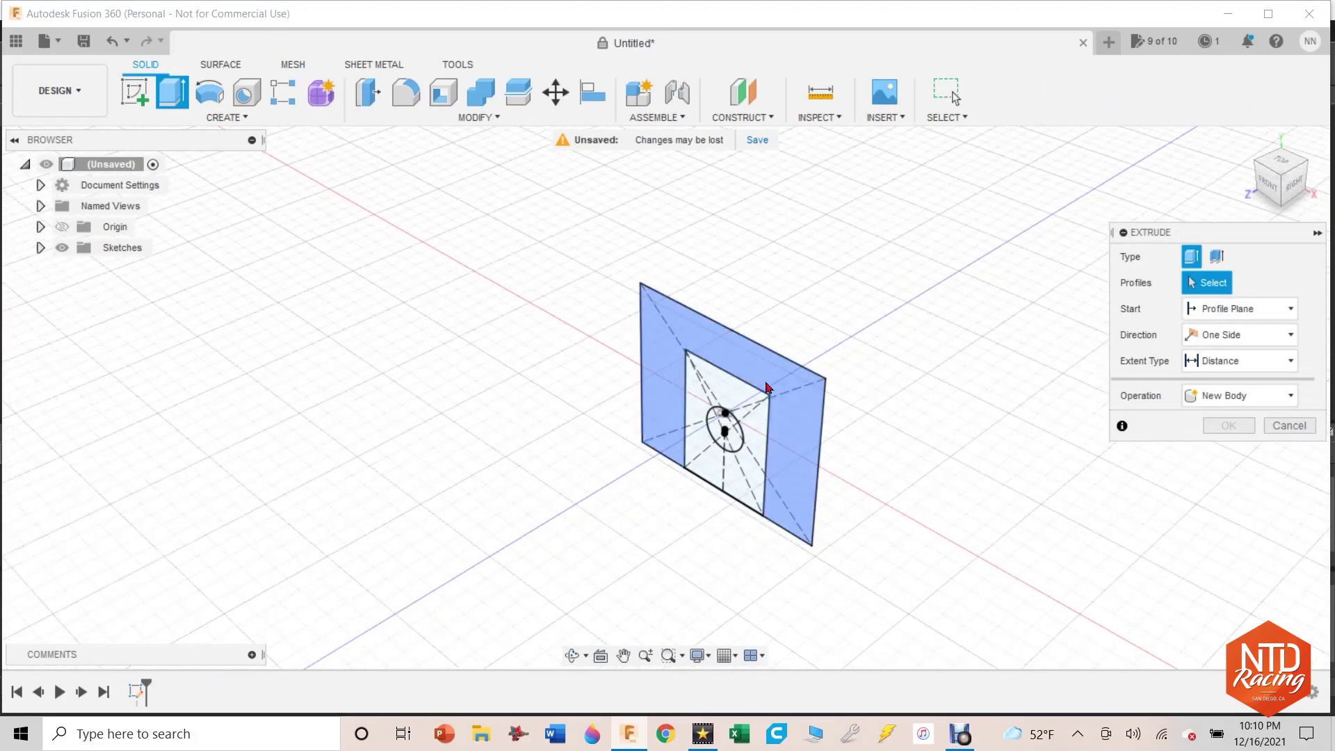
{"action": "left_click", "coordinate": [770, 385]}
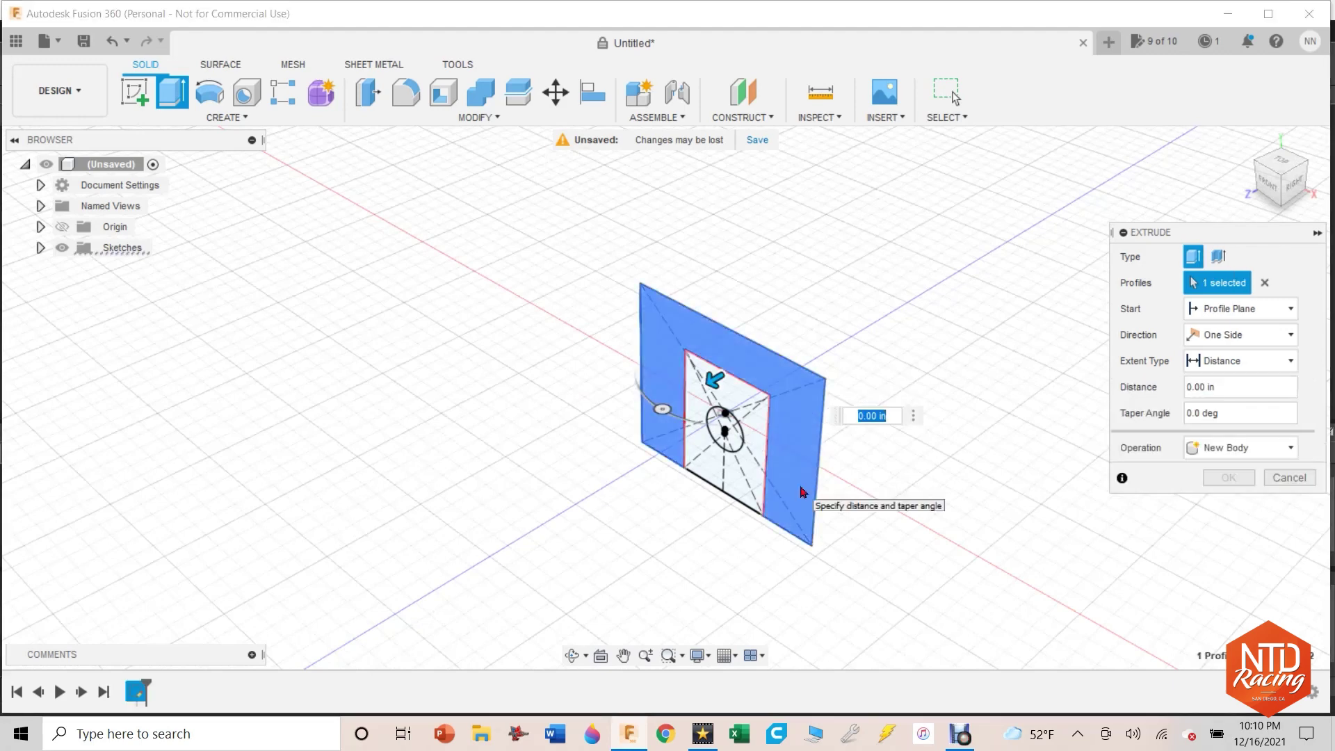
{"action": "type", "text": ".5"}
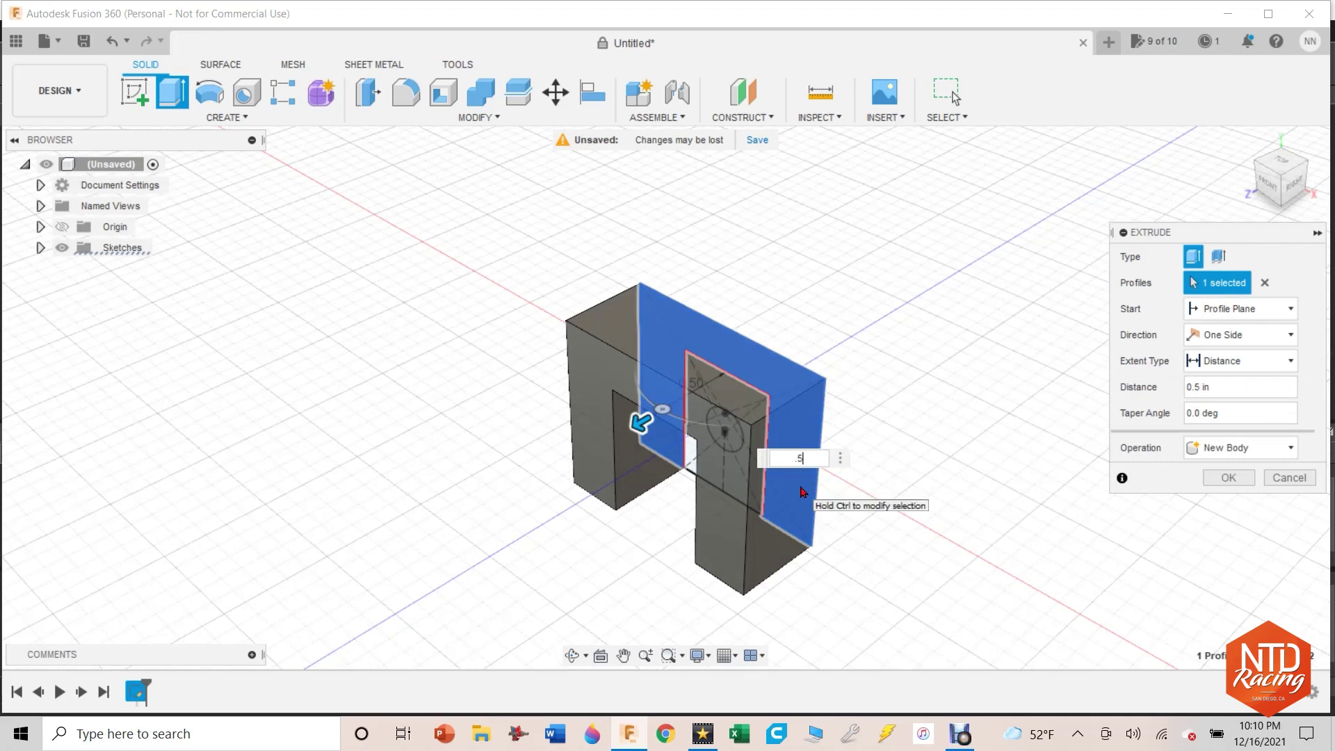
{"action": "key", "text": "Return"}
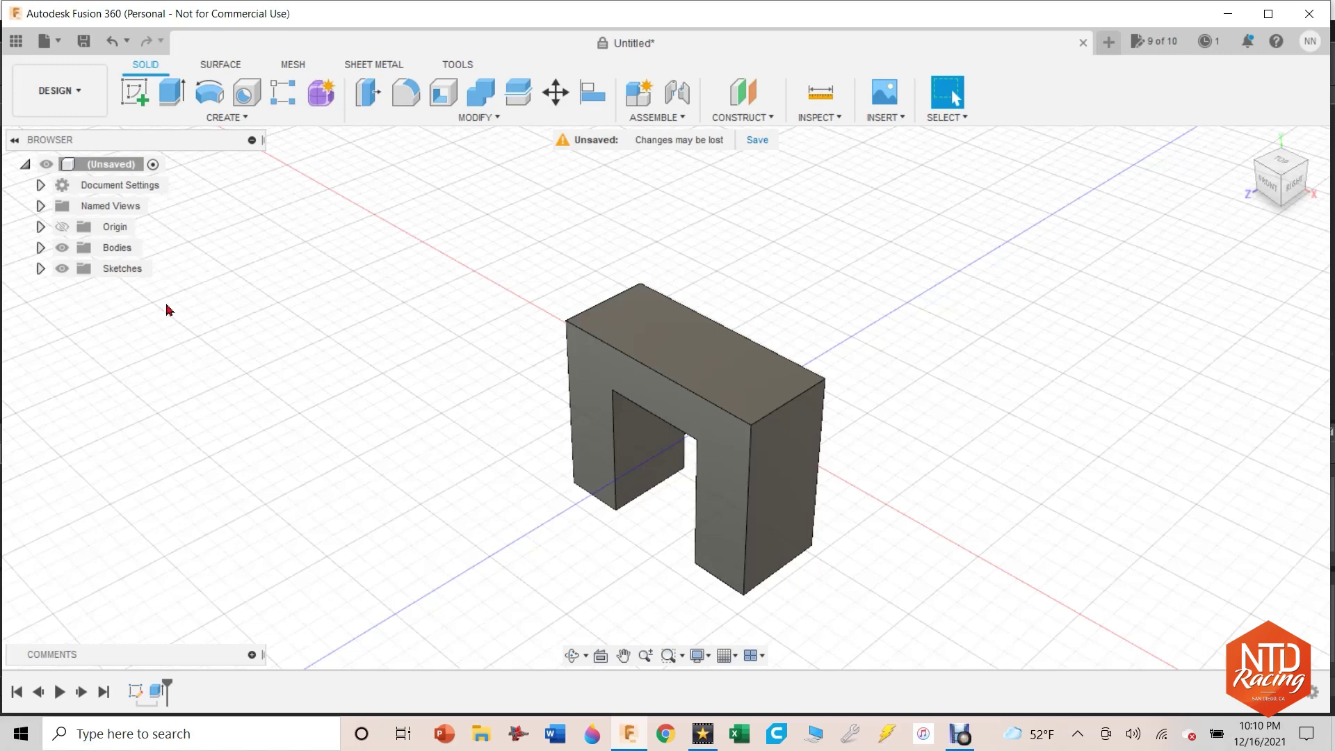
{"action": "key", "text": "ctrl+z"}
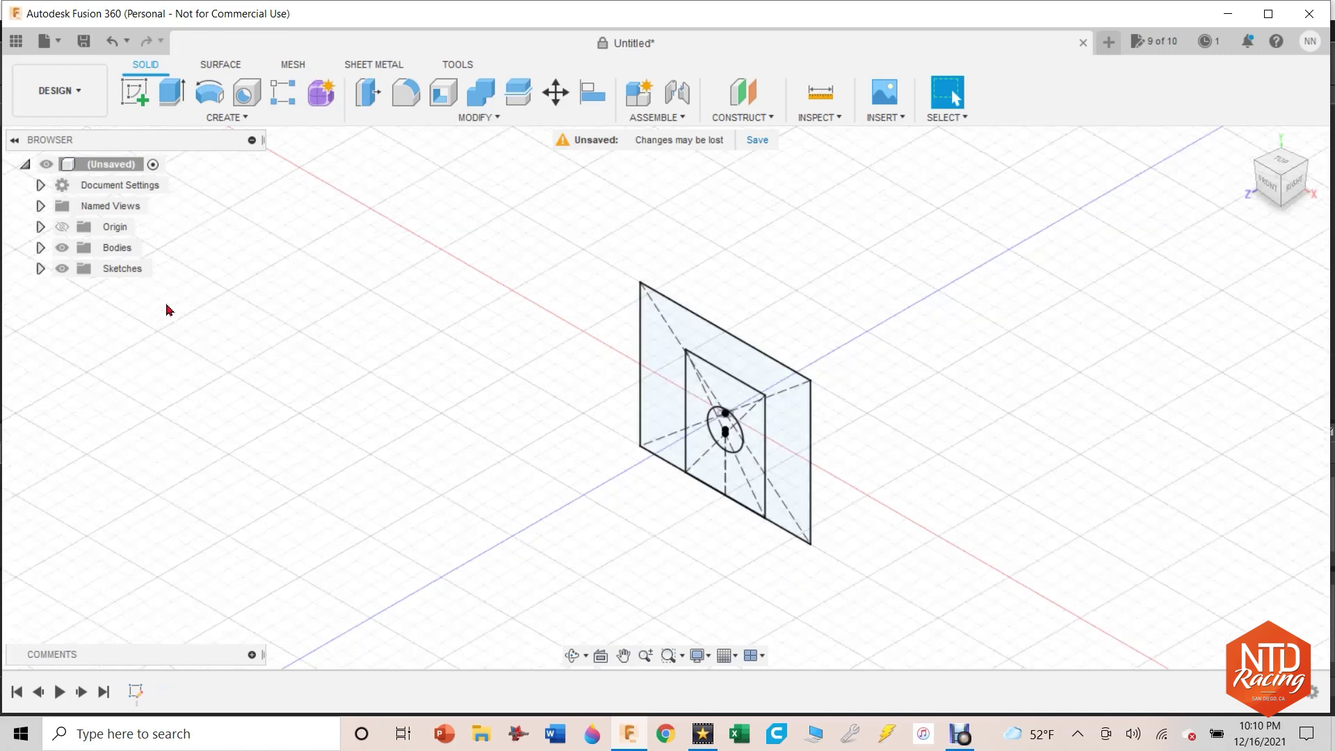
{"action": "key", "text": "ctrl+z"}
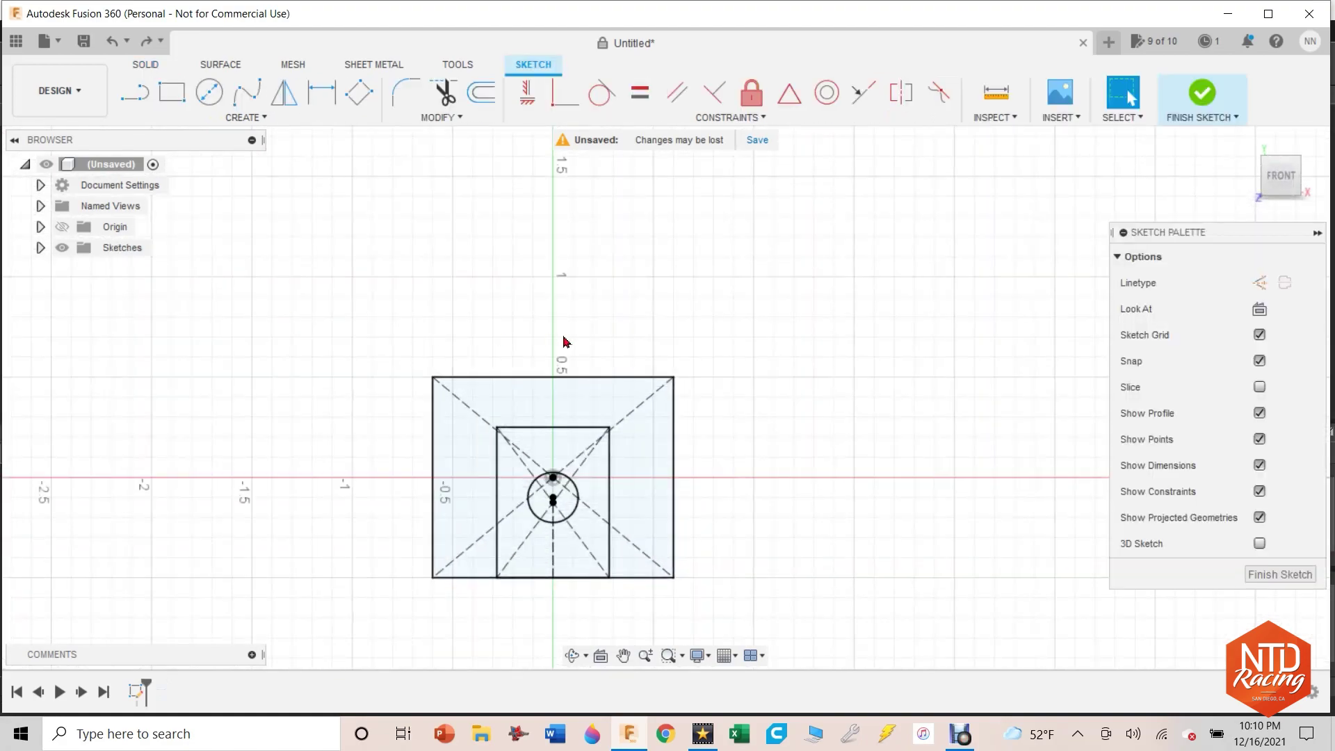
Step: Extrude the outer profile and the inner rectangle profile together by 0.5 in as a new body, leaving out the circle
{"action": "left_click", "coordinate": [40, 247]}
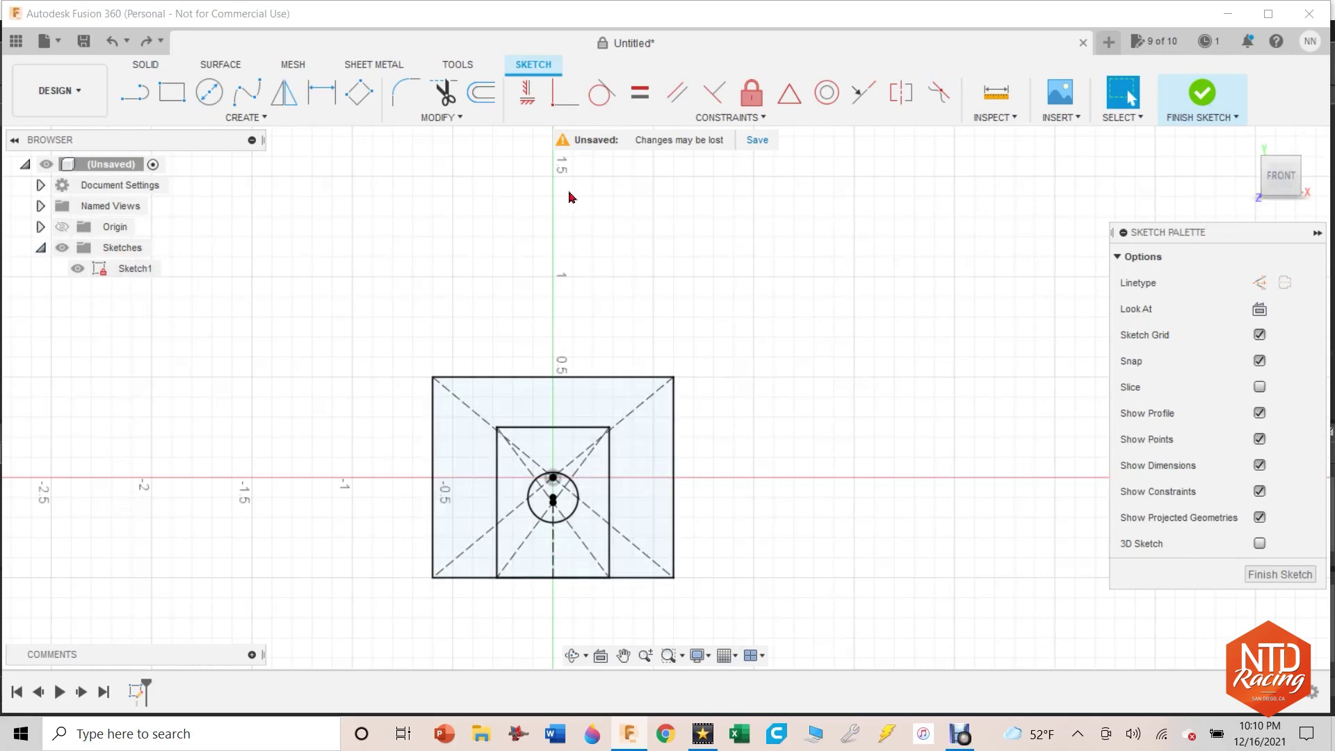
{"action": "key", "text": "e"}
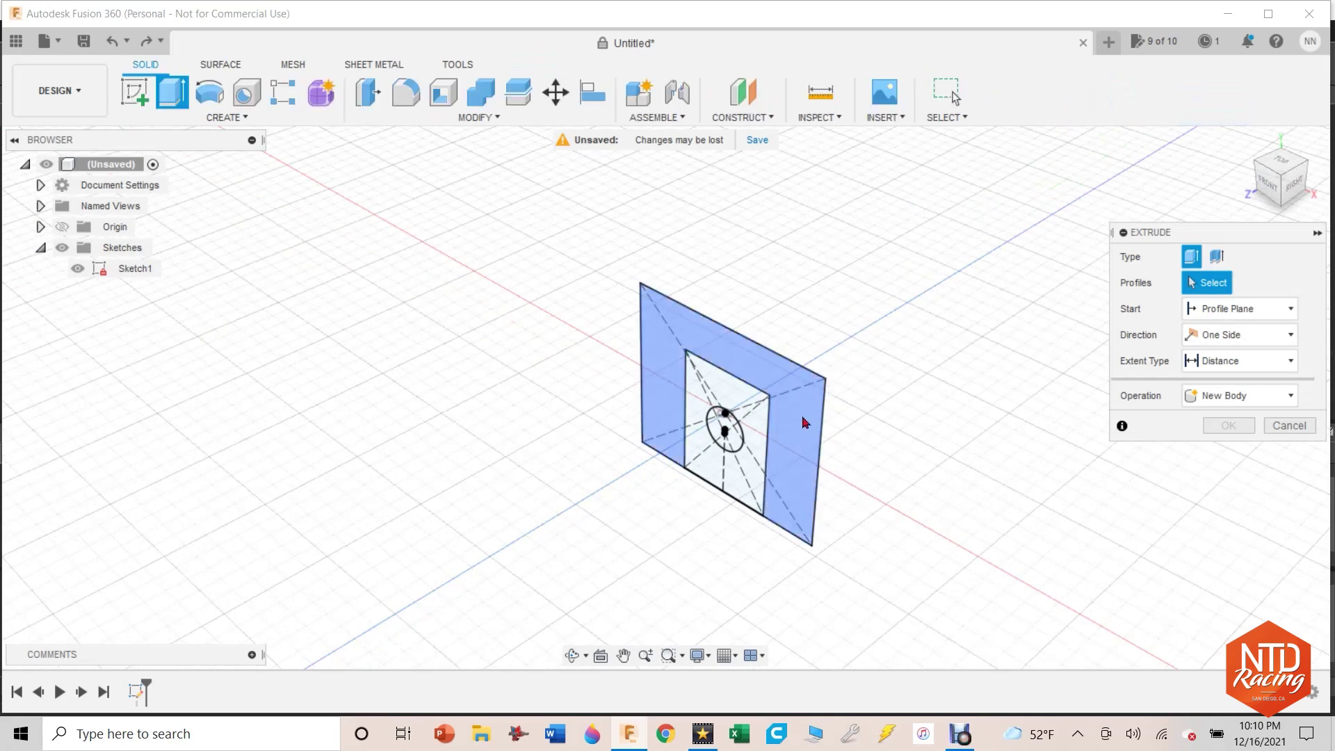
{"action": "left_click", "coordinate": [799, 425]}
{"action": "left_click", "coordinate": [747, 441]}
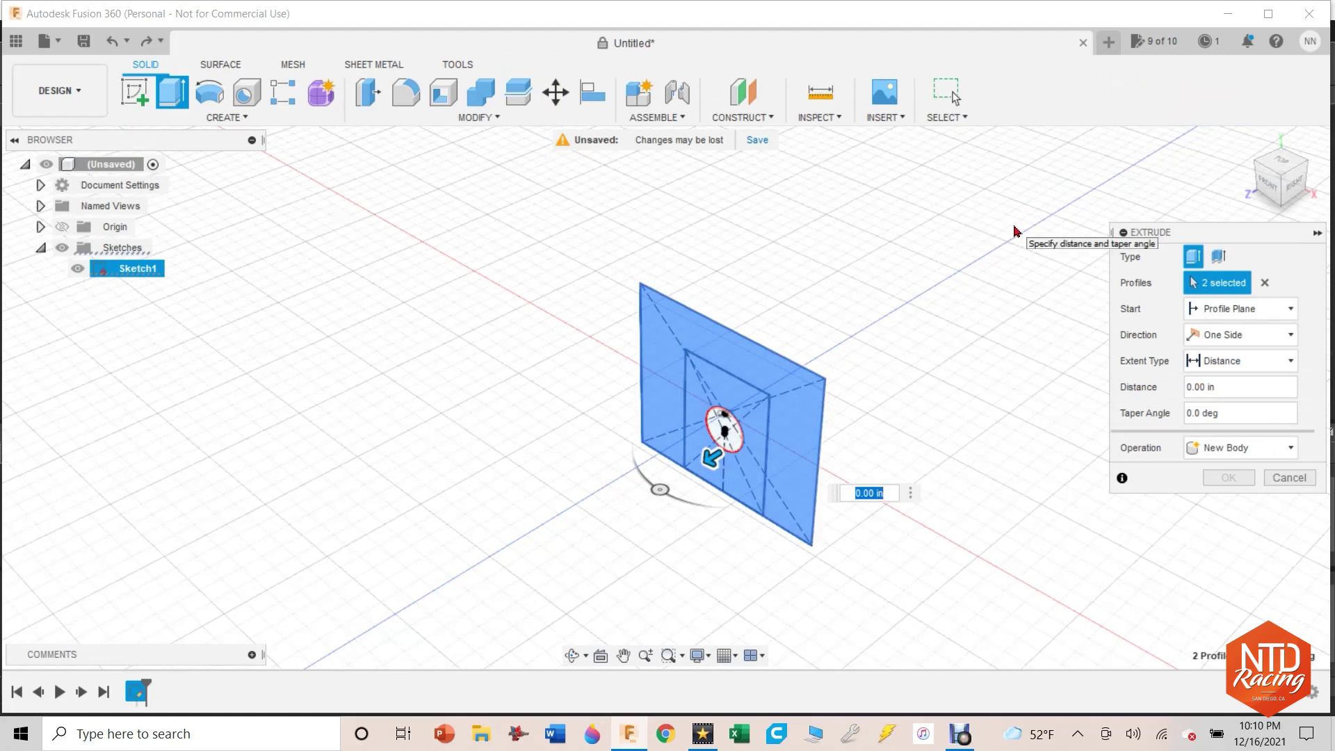
{"action": "key", "text": "BackSpace"}
{"action": "type", "text": ".5"}
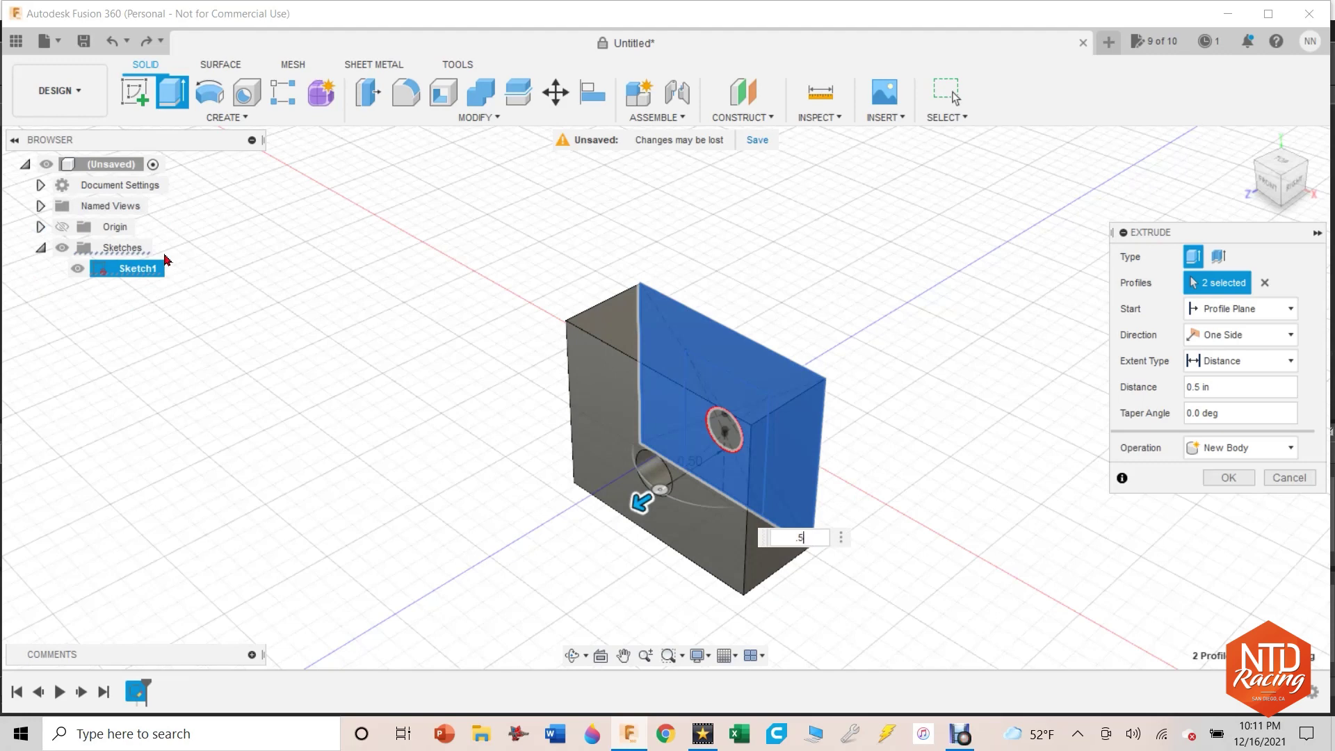
{"action": "key", "text": "Return"}
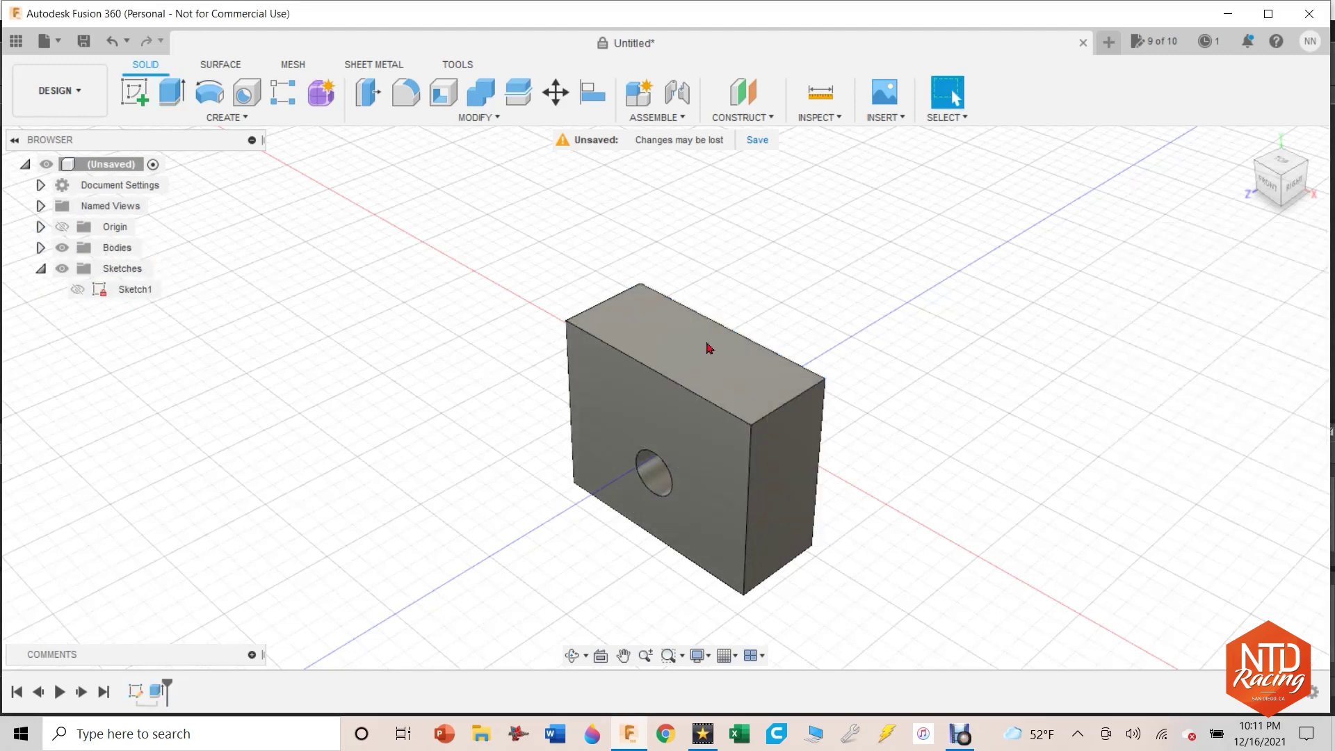
Step: List the bodies in the browser and make Sketch1 visible on the back face of the block
{"action": "left_click", "coordinate": [41, 248]}
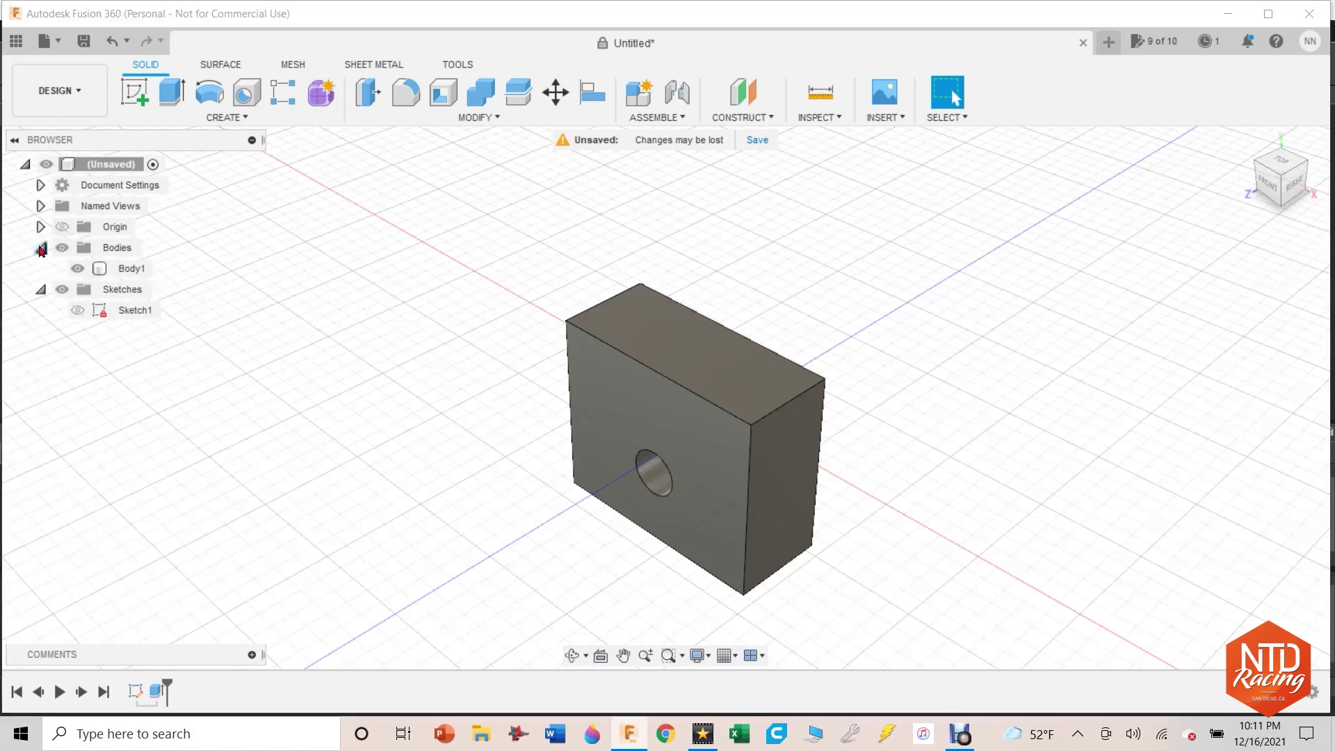
{"action": "mouse_move", "coordinate": [1247, 202]}
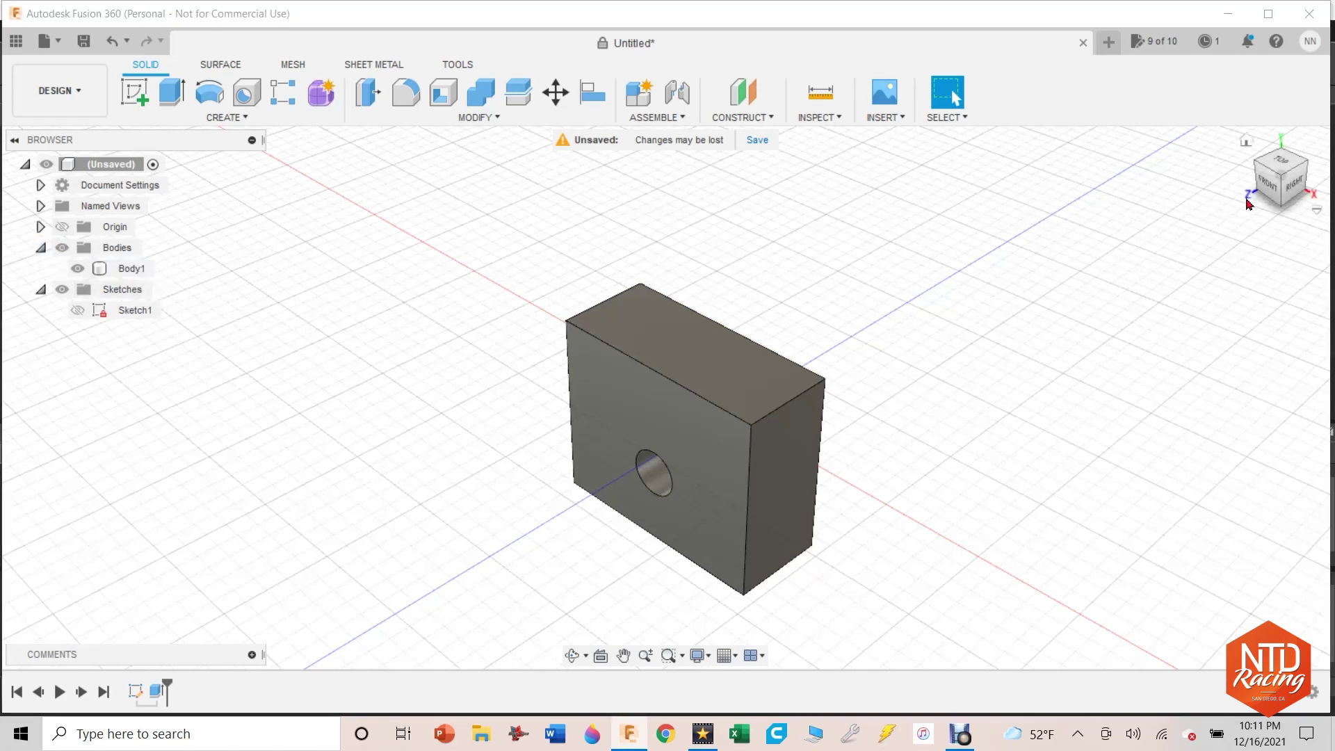
{"action": "mouse_move", "coordinate": [1247, 203]}
{"action": "left_mouse_down"}
{"action": "mouse_move", "coordinate": [1286, 187]}
{"action": "mouse_move", "coordinate": [1269, 170]}
{"action": "mouse_move", "coordinate": [1300, 185]}
{"action": "left_mouse_up"}
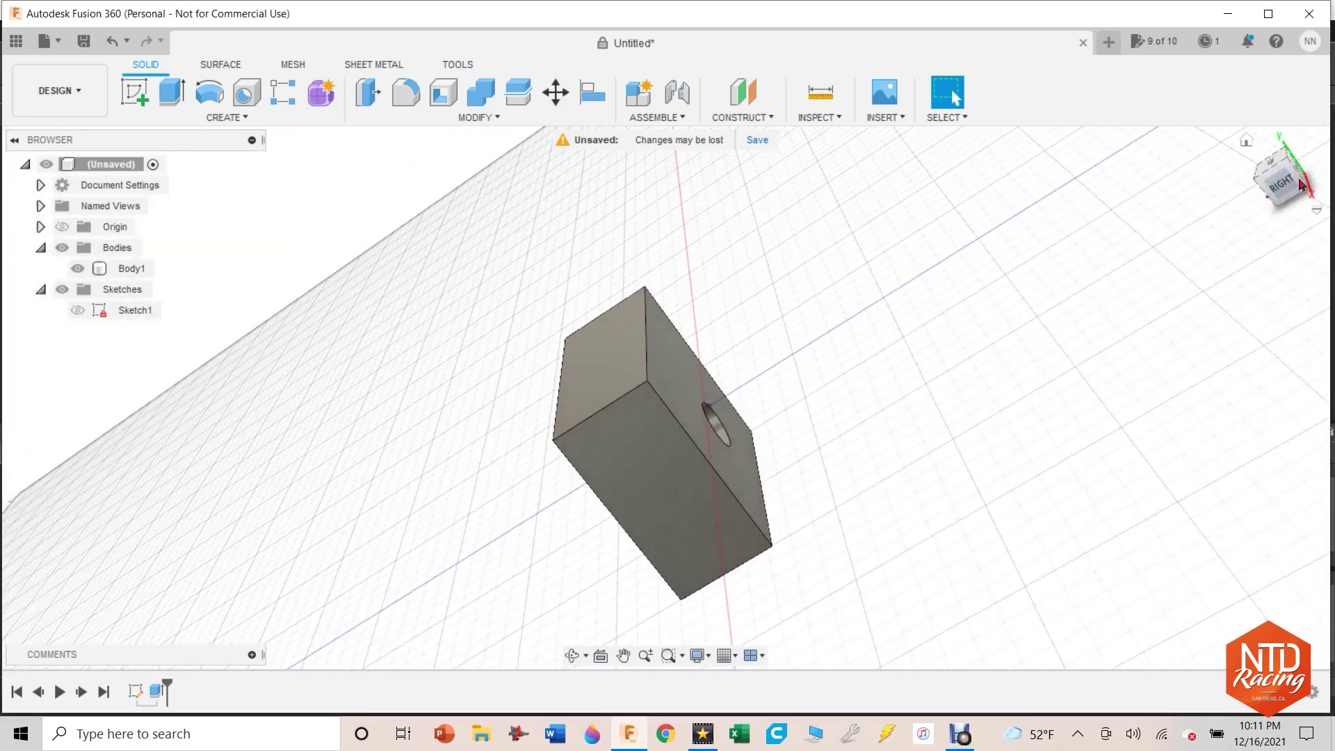
{"action": "left_click", "coordinate": [1288, 183]}
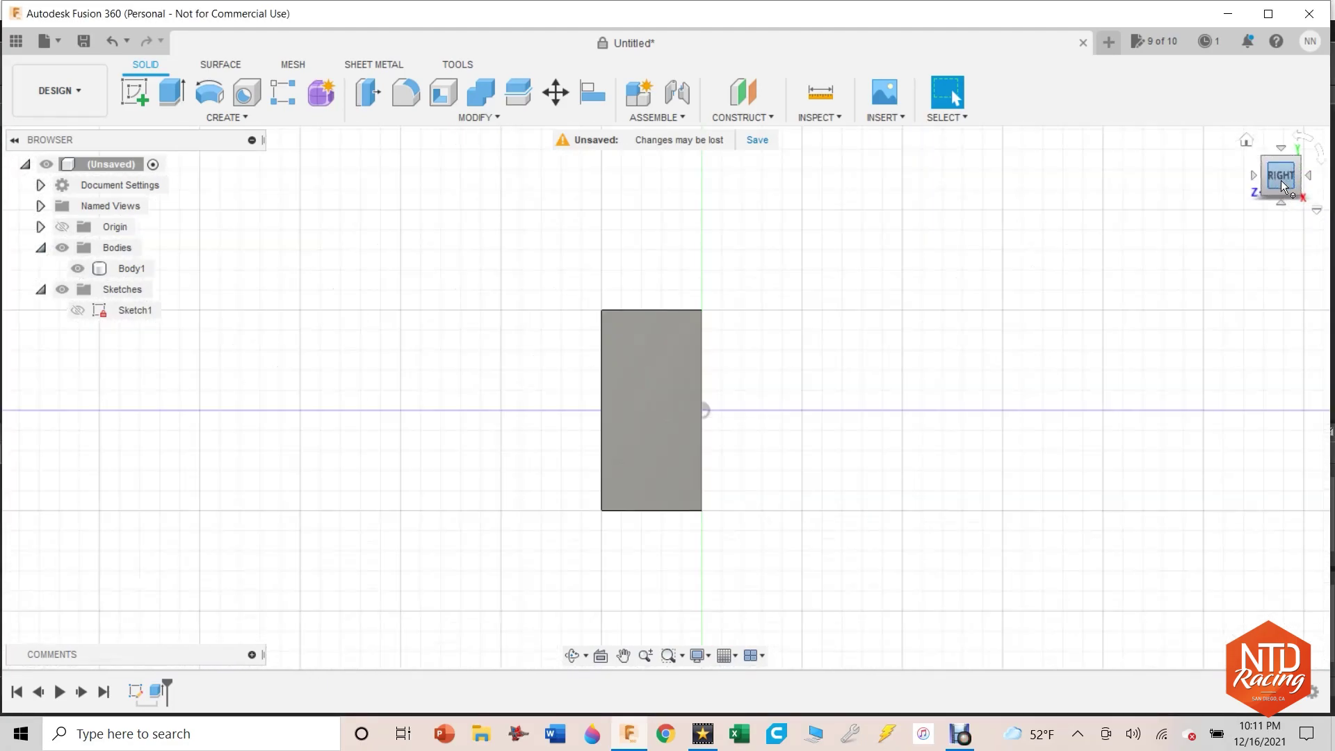
{"action": "left_click_drag", "start_coordinate": [1283, 182], "coordinate": [1274, 191]}
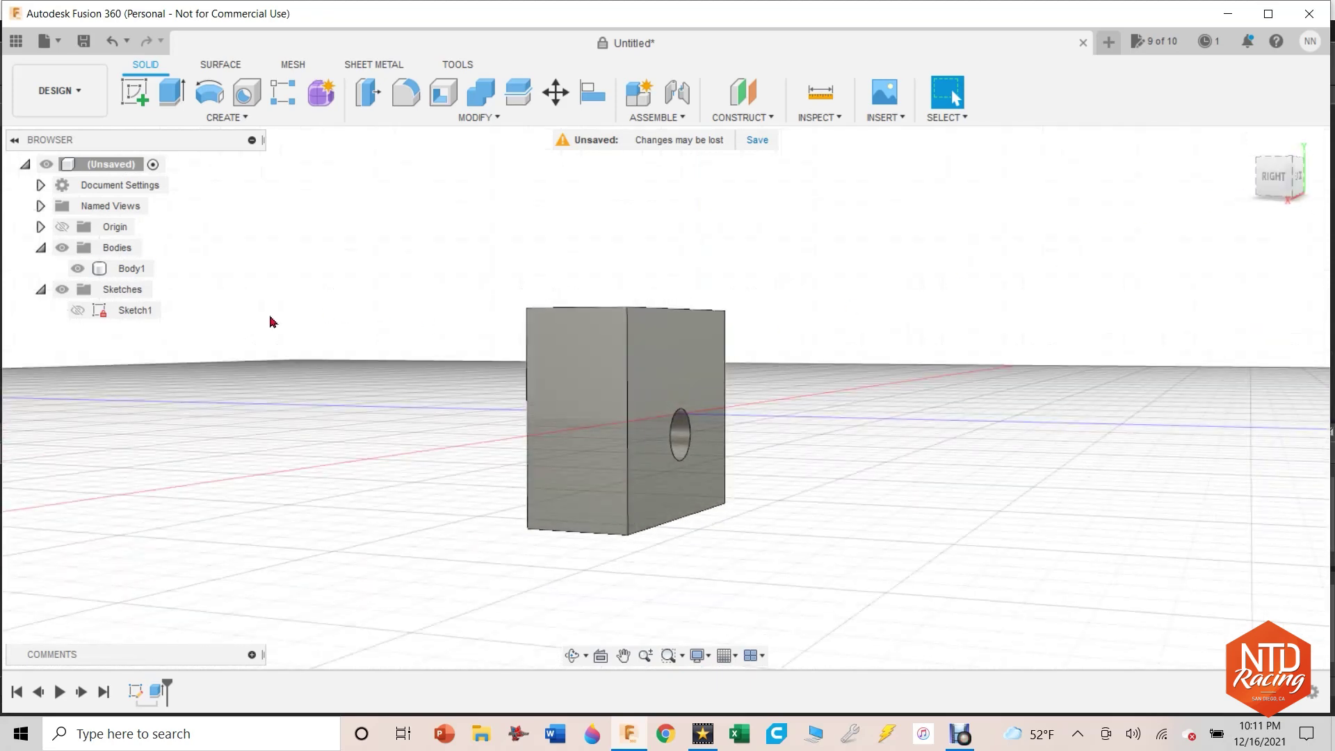
{"action": "left_click", "coordinate": [78, 310]}
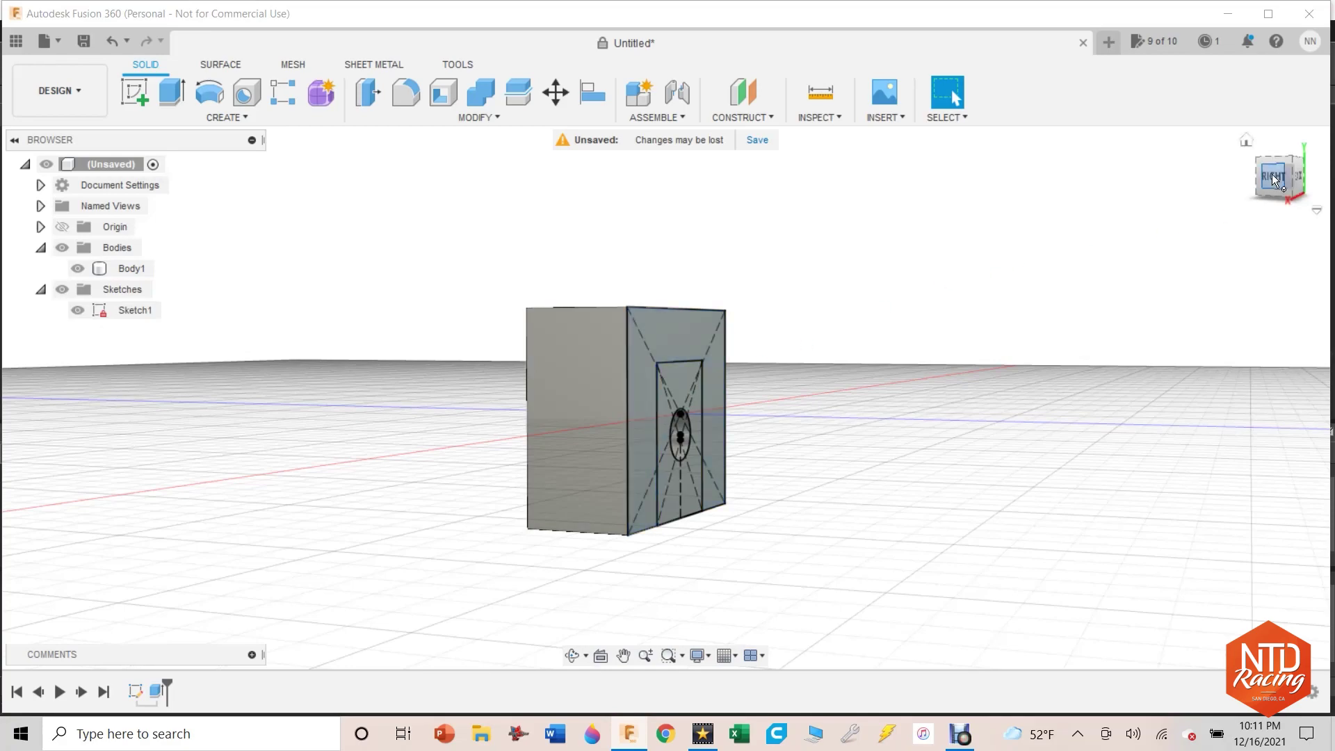
Step: Cut the inner rectangle profile around the circle 0.3 in deep into the block's back face, and hide Sketch1
{"action": "left_click_drag", "start_coordinate": [1278, 178], "coordinate": [1257, 178]}
{"action": "key", "text": "e"}
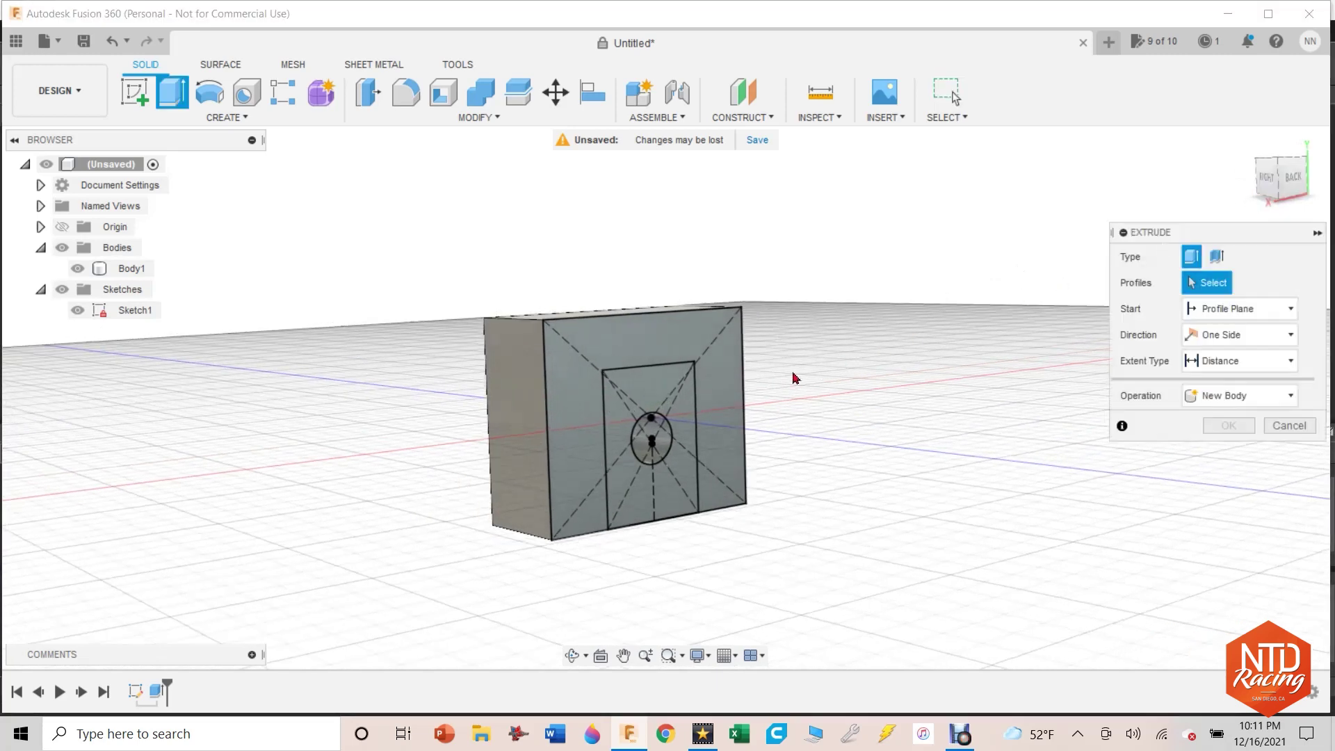
{"action": "left_click", "coordinate": [656, 397]}
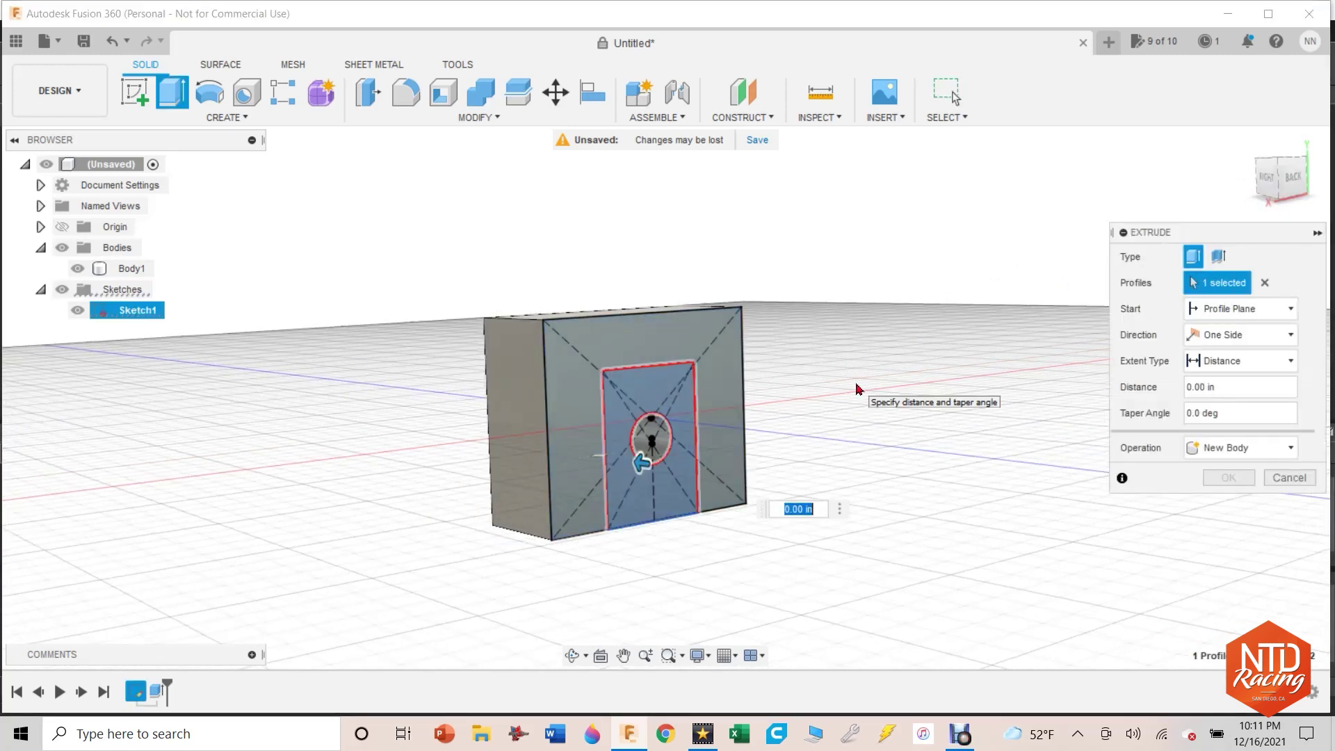
{"action": "key", "text": "BackSpace"}
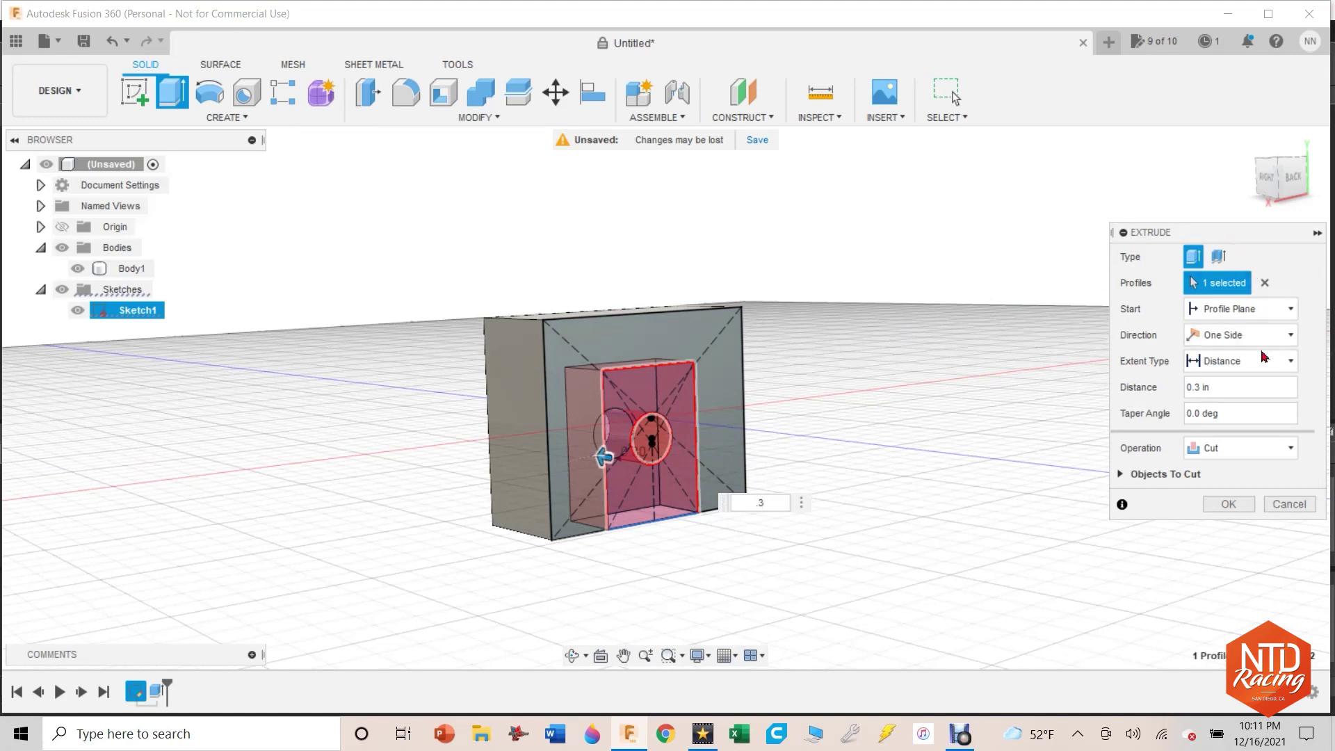
{"action": "left_click", "coordinate": [1246, 452]}
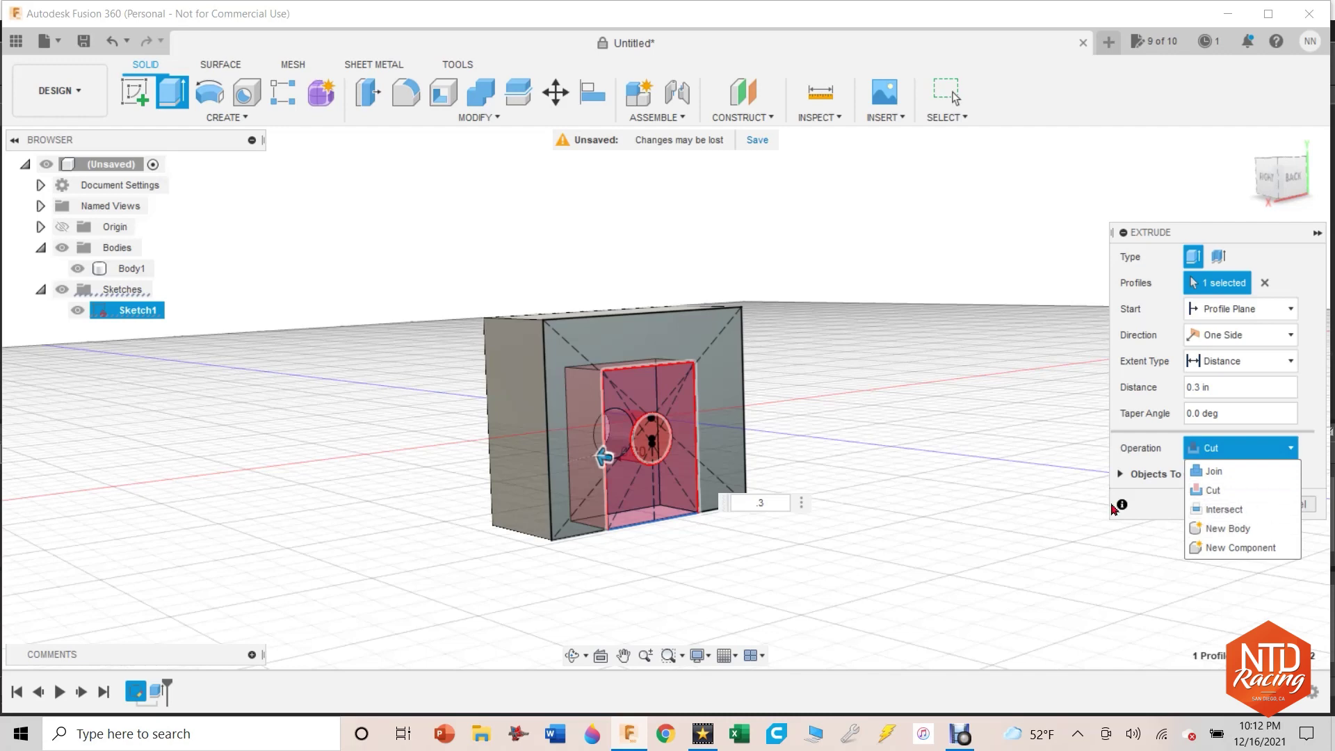
{"action": "left_click", "coordinate": [1071, 530]}
{"action": "left_click", "coordinate": [1226, 504]}
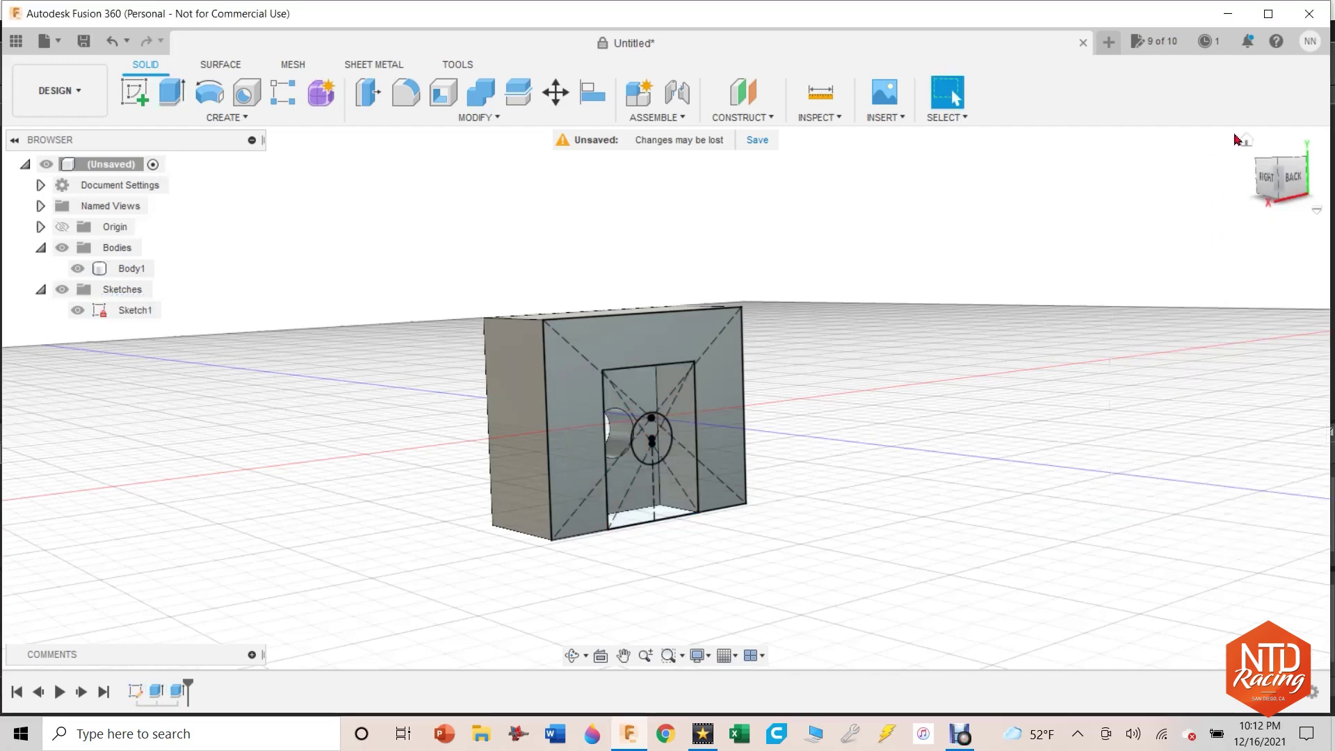
{"action": "left_click", "coordinate": [77, 310]}
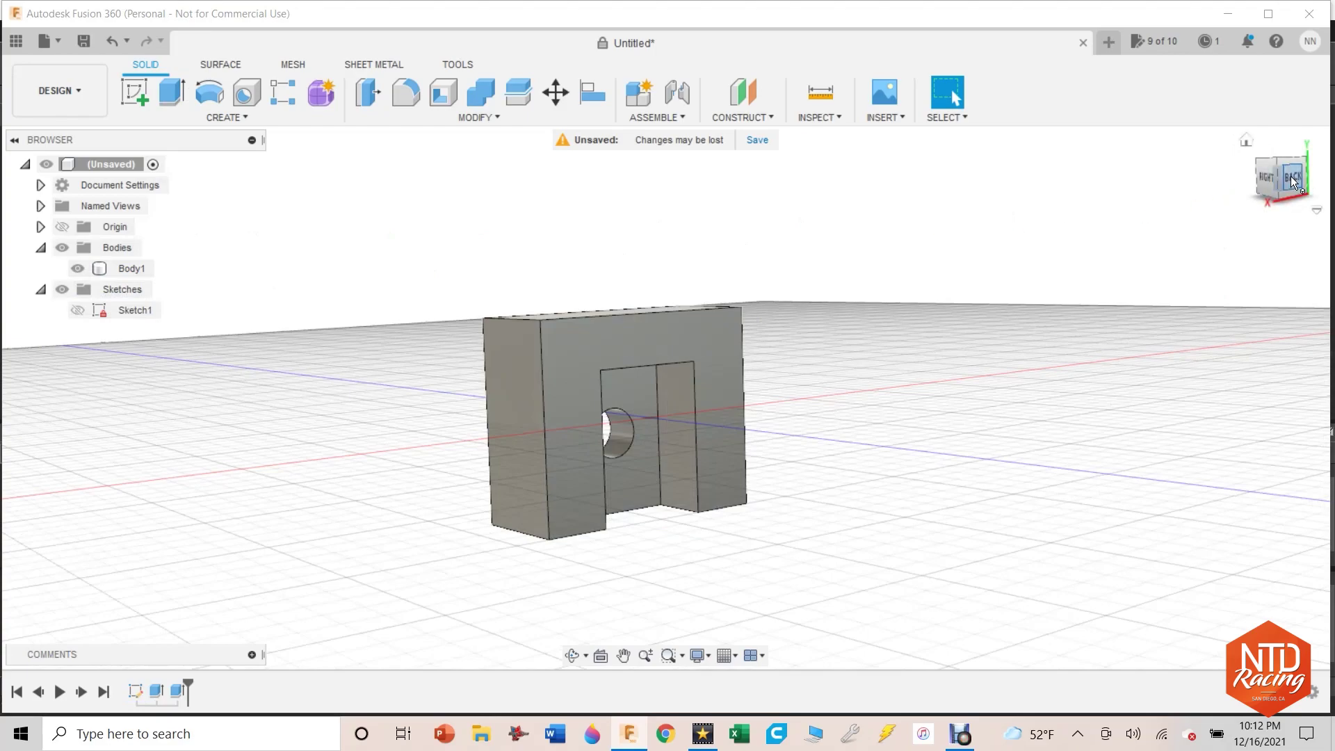
Step: Rotate the block 20 degrees about its centre in the right-side view using Move/Copy
{"action": "mouse_move", "coordinate": [666, 397]}
{"action": "middle_mouse_down", "text": "shift"}
{"action": "mouse_move", "coordinate": [626, 418]}
{"action": "mouse_move", "coordinate": [640, 382]}
{"action": "middle_mouse_up", "text": "shift"}
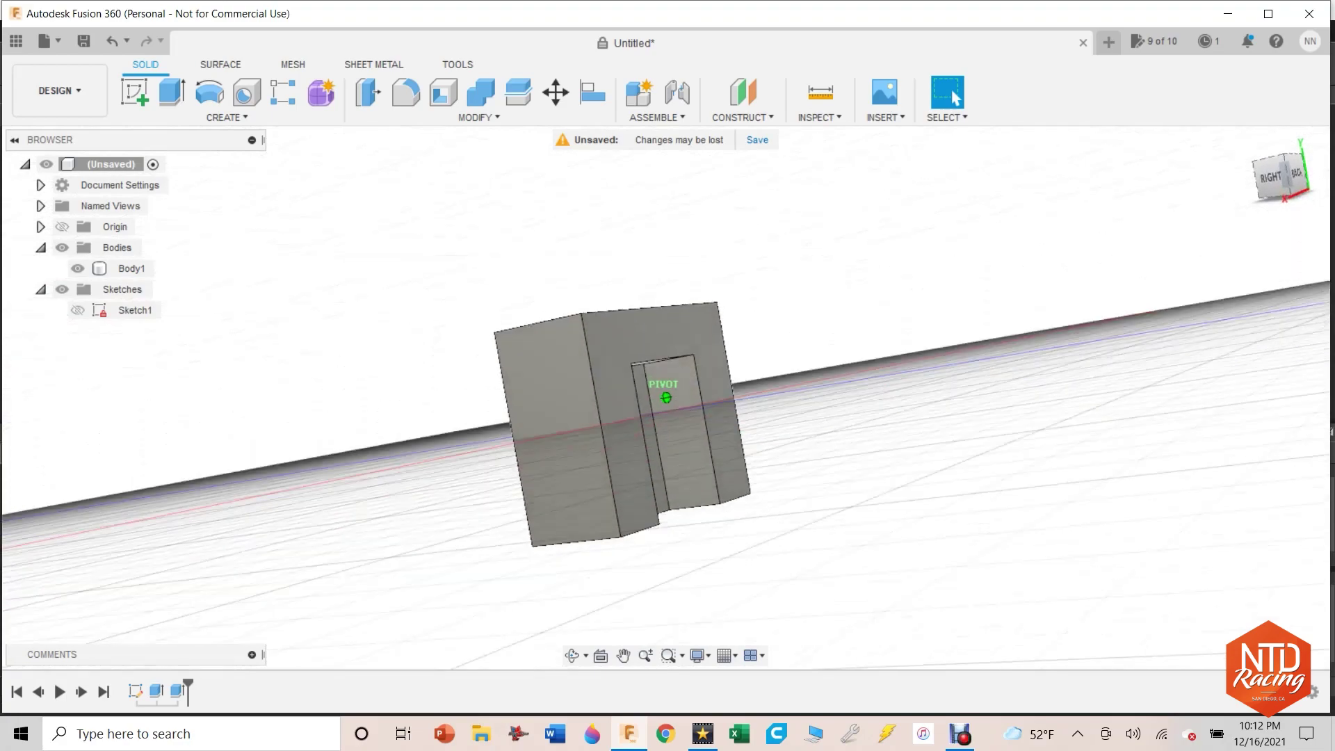
{"action": "left_click", "coordinate": [1271, 180]}
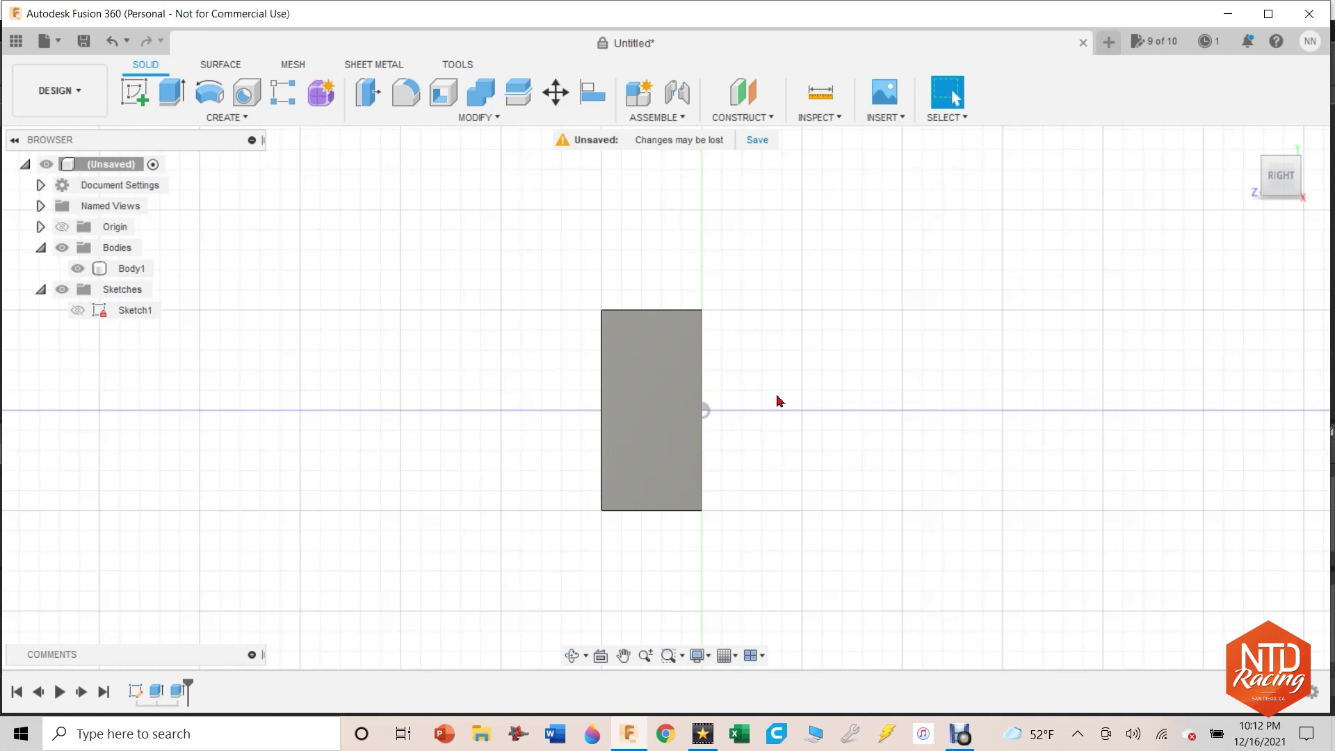
{"action": "key", "text": "m"}
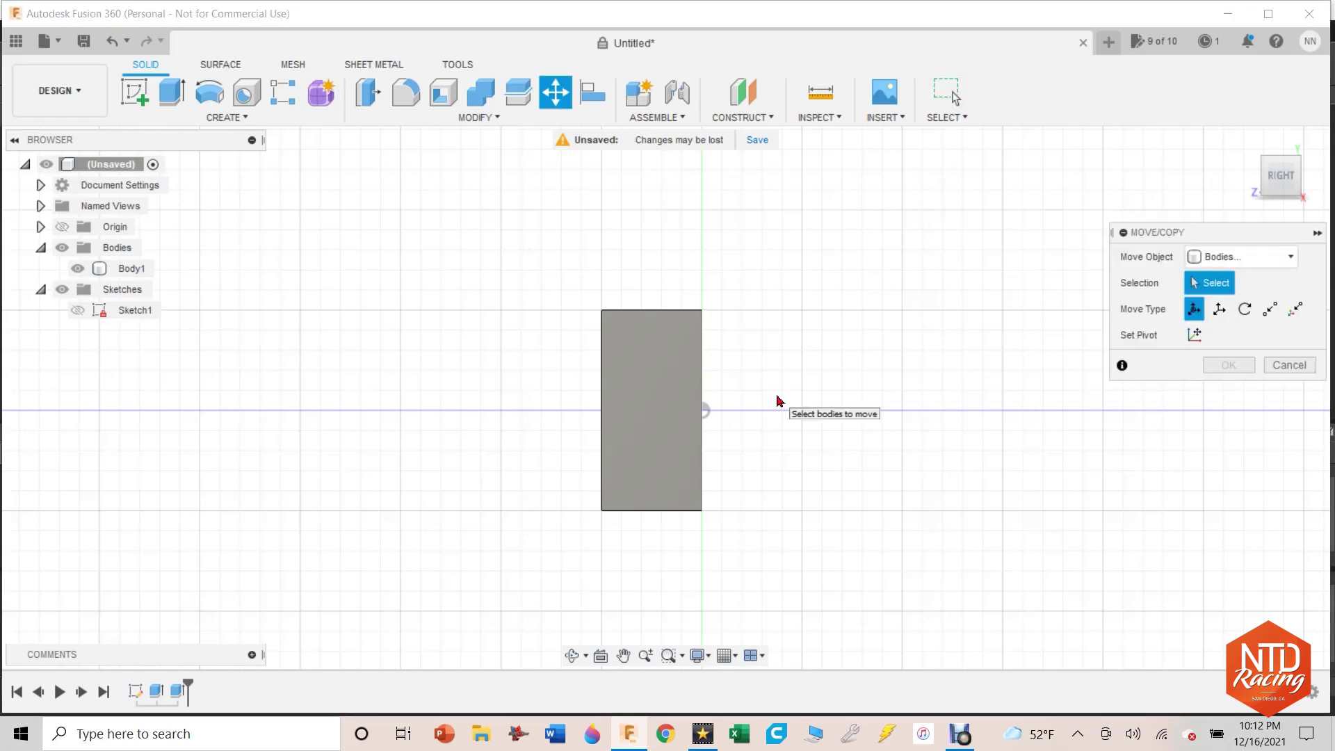
{"action": "left_click", "coordinate": [651, 409]}
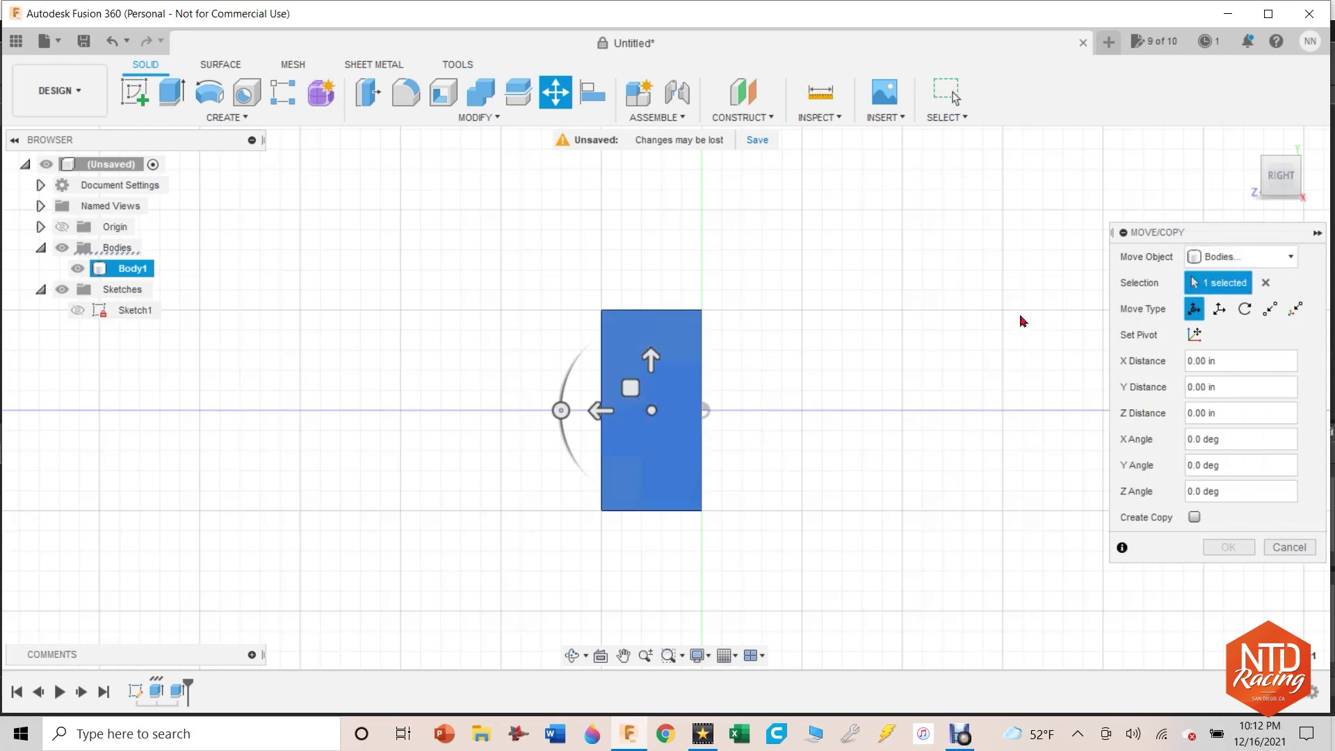
{"action": "left_click", "coordinate": [559, 411]}
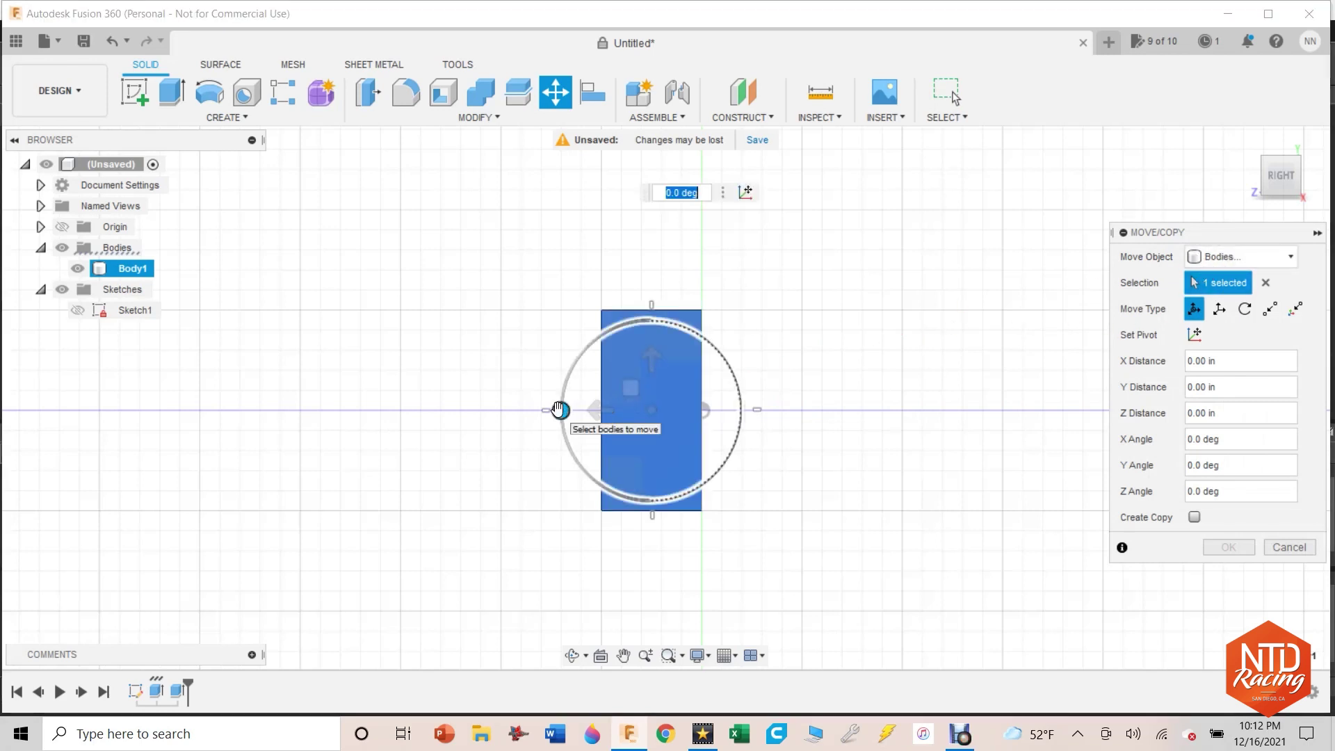
{"action": "left_click_drag", "start_coordinate": [560, 410], "coordinate": [566, 441]}
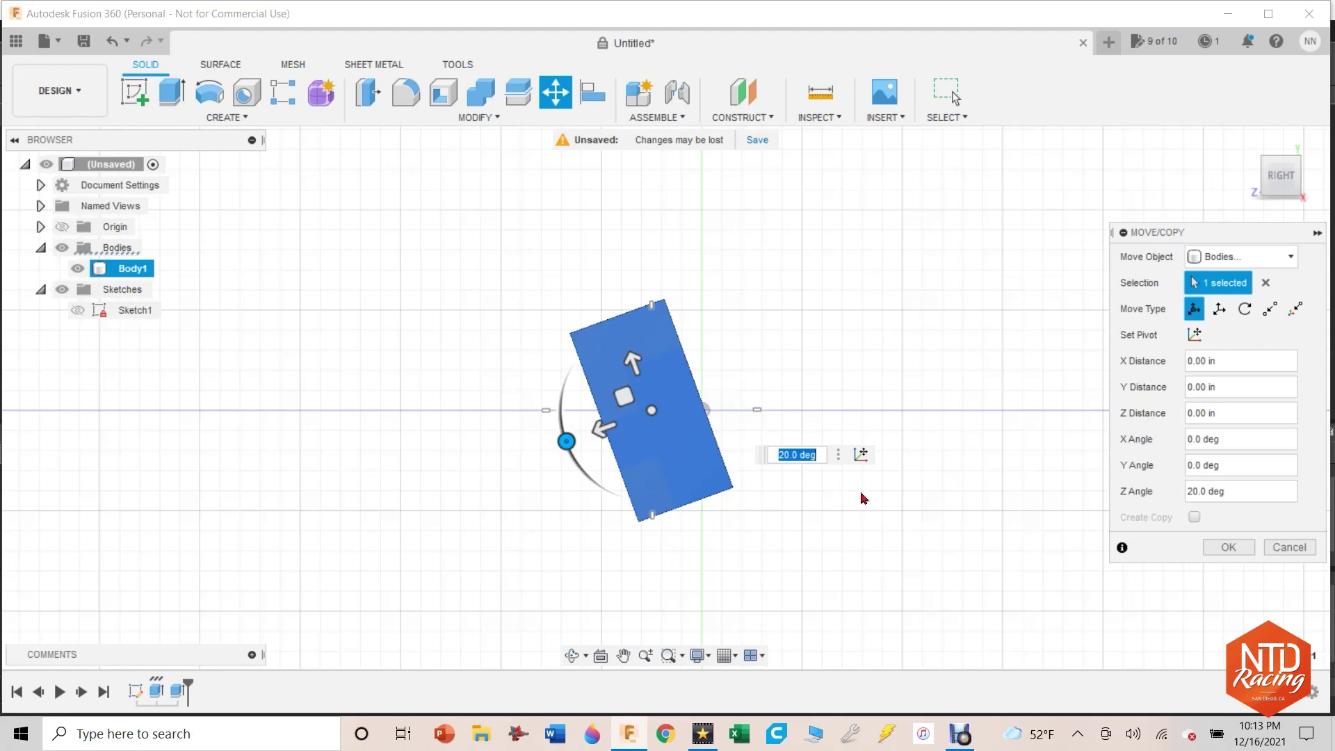
{"action": "left_click", "coordinate": [1238, 548]}
Step: Start a sketch on the block's right side face and draw a 1.2 in line from the bottom back corner, perpendicular to the back face
{"action": "left_click_drag", "start_coordinate": [1284, 182], "coordinate": [1276, 207]}
{"action": "left_click", "coordinate": [1279, 178]}
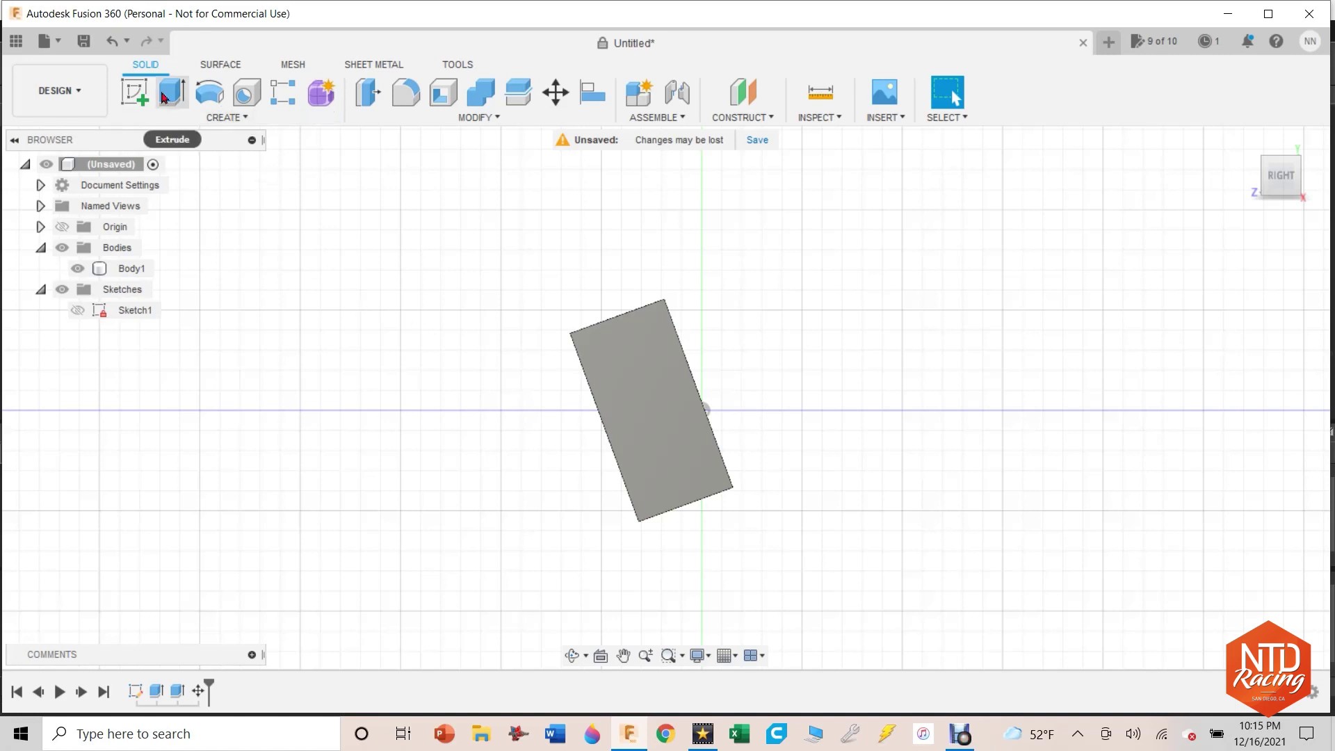
{"action": "left_click", "coordinate": [135, 103]}
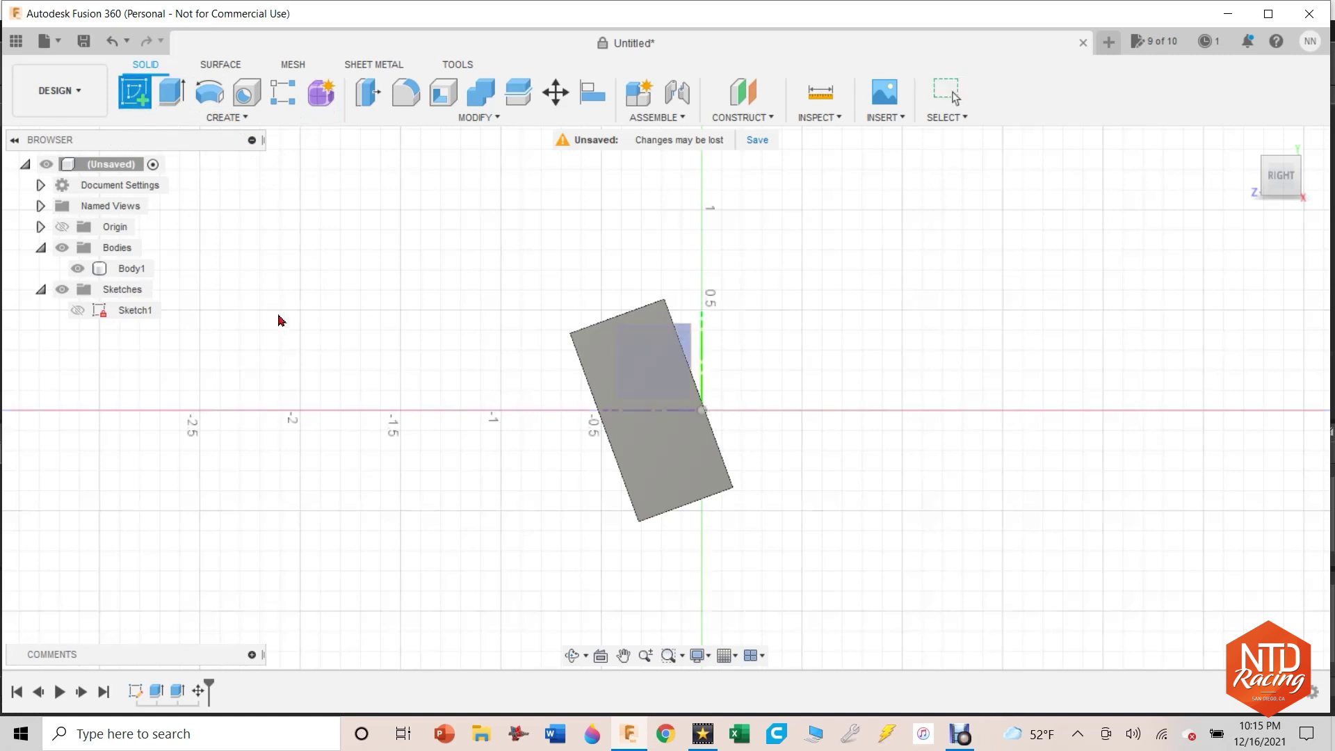
{"action": "left_click", "coordinate": [644, 494]}
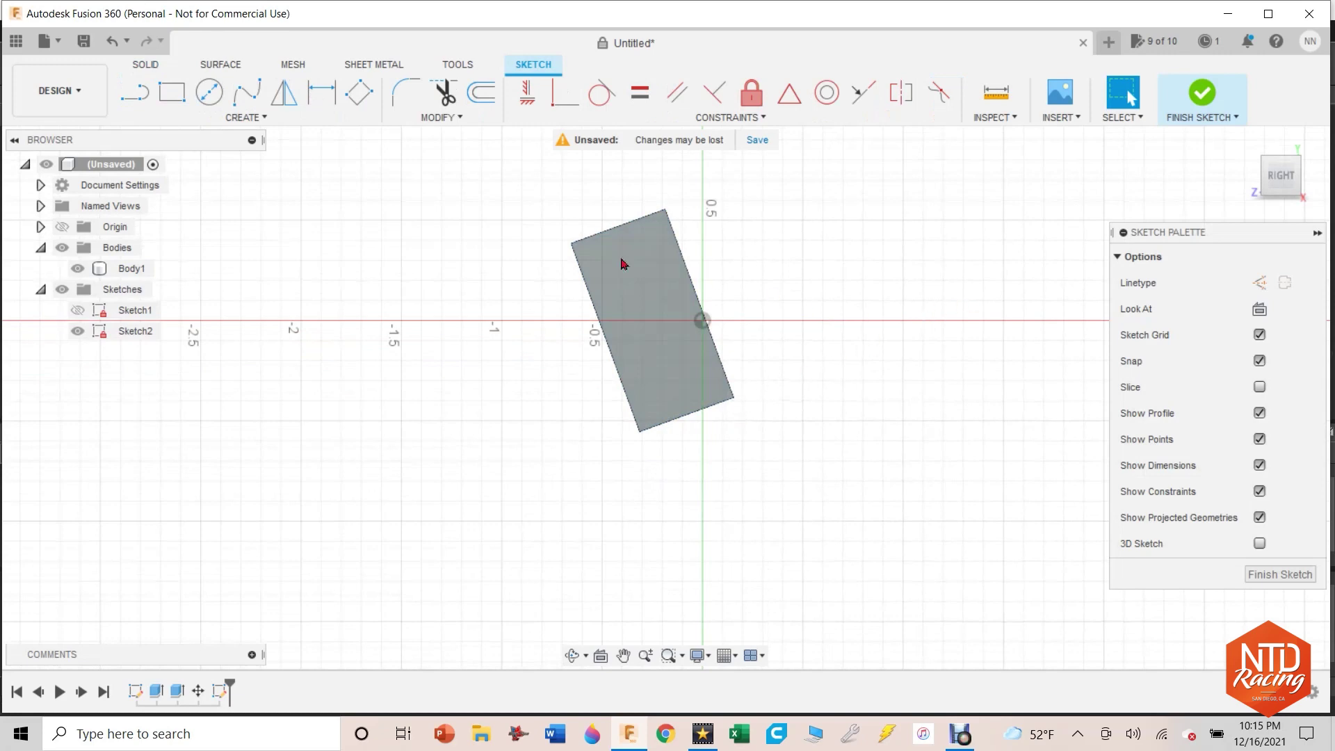
{"action": "left_click", "coordinate": [135, 93]}
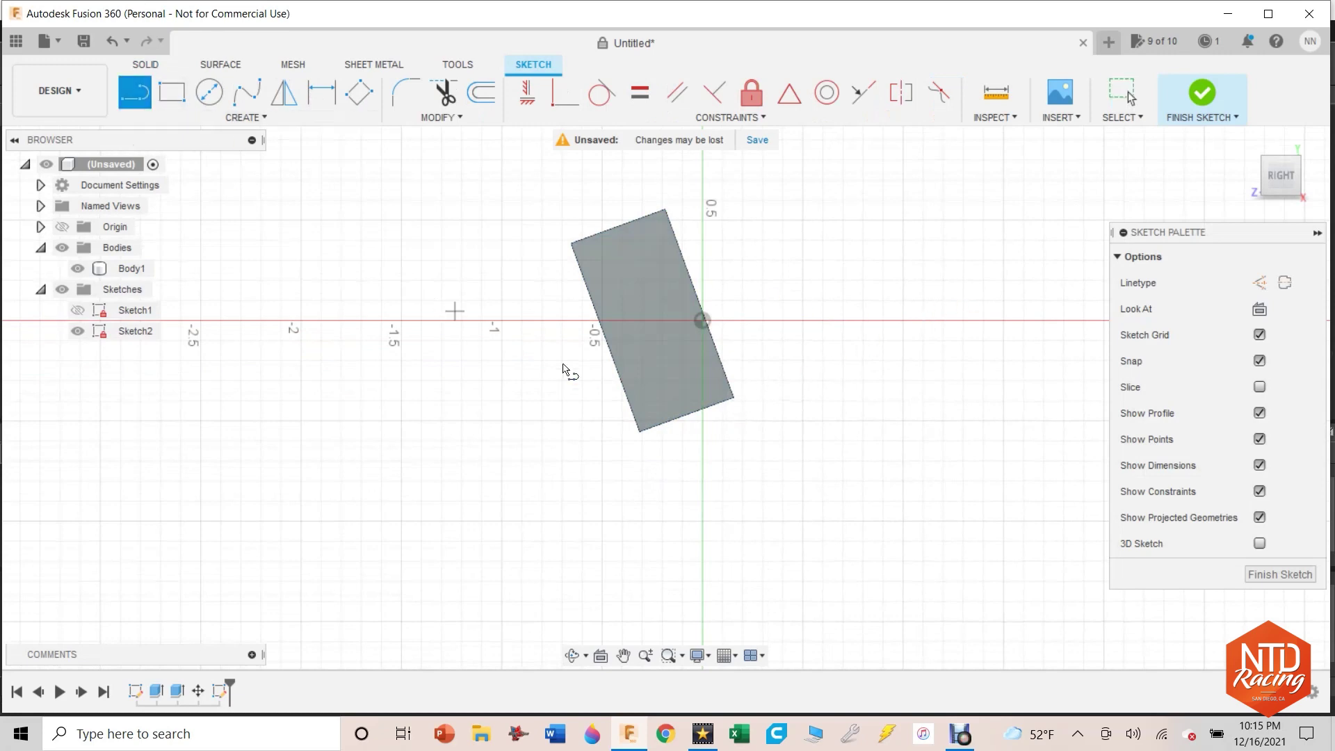
{"action": "left_click", "coordinate": [734, 399]}
{"action": "left_click", "coordinate": [735, 399]}
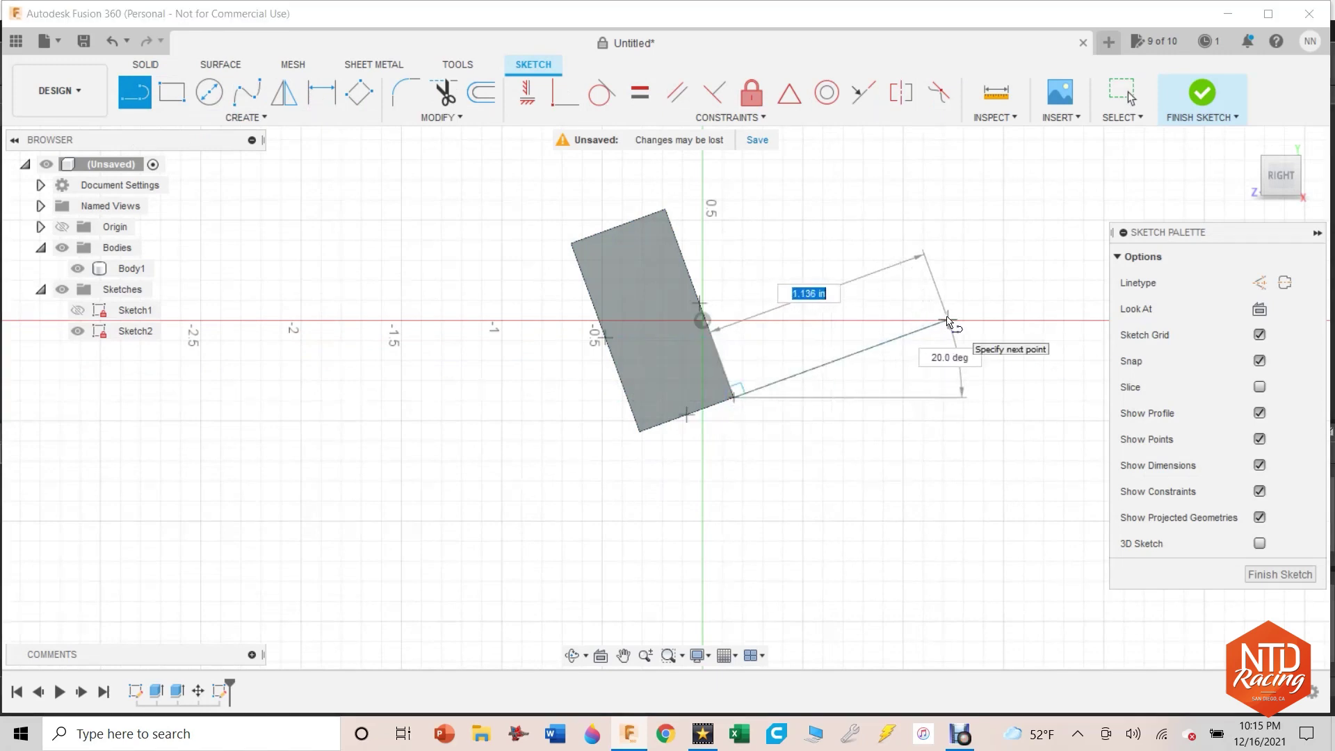
{"action": "key", "text": "Tab"}
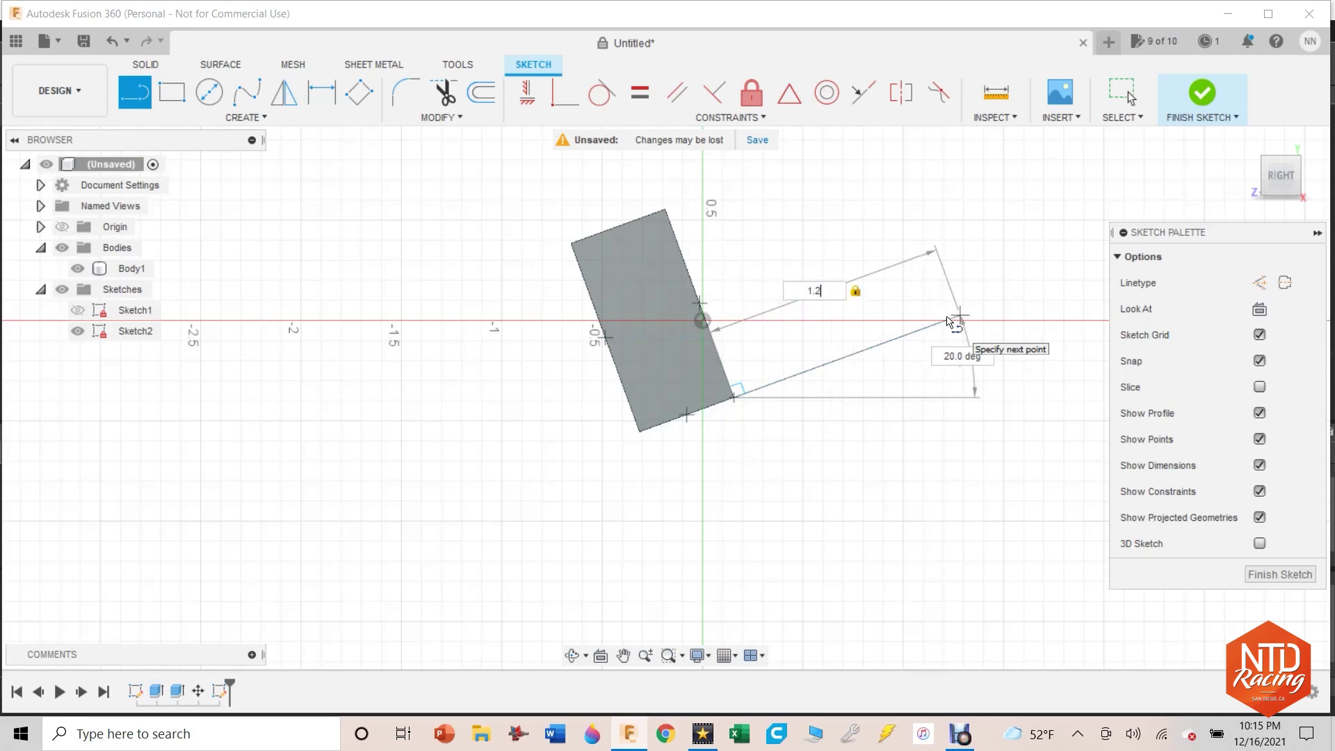
{"action": "key", "text": "Return"}
{"action": "key", "text": "Escape"}
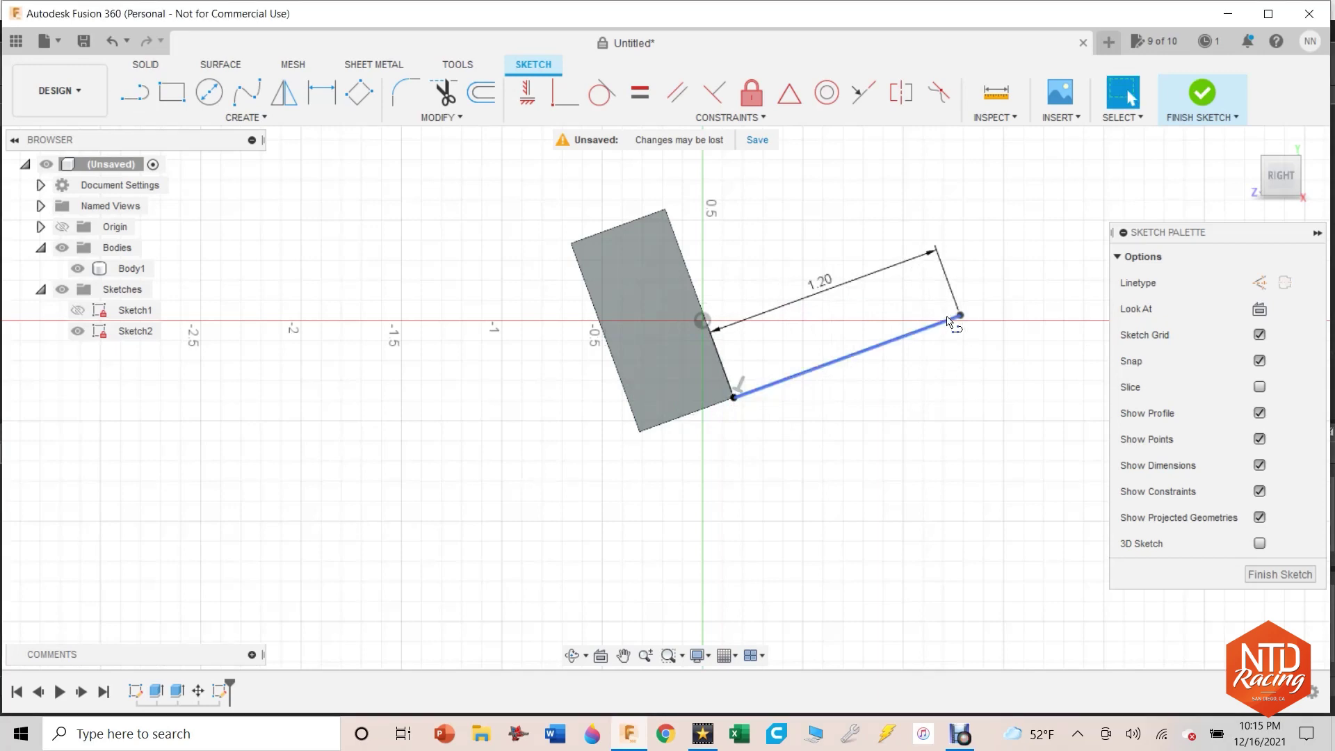
Step: Draw a vertical line about 0.78 in long downward from the free end of the 1.2 in line
{"action": "middle_click_drag", "start_coordinate": [671, 331], "coordinate": [533, 339]}
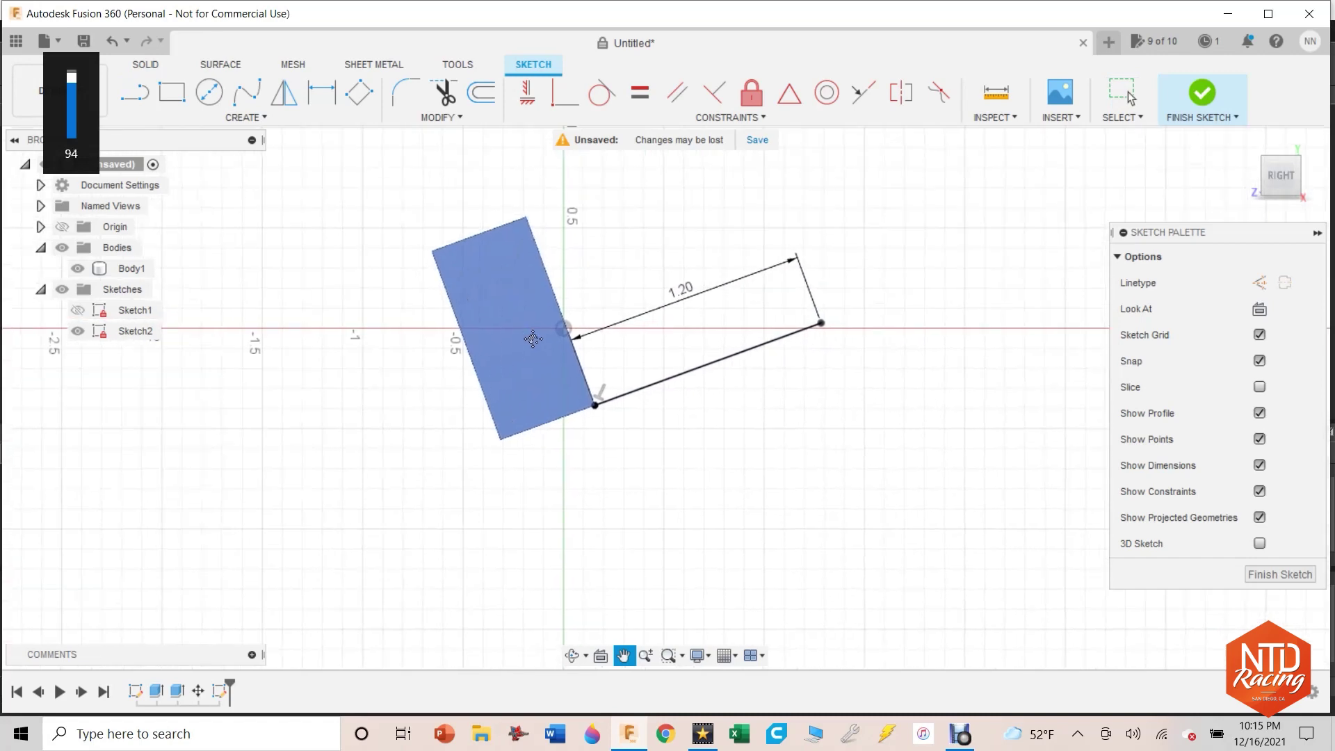
{"action": "left_click", "coordinate": [135, 92]}
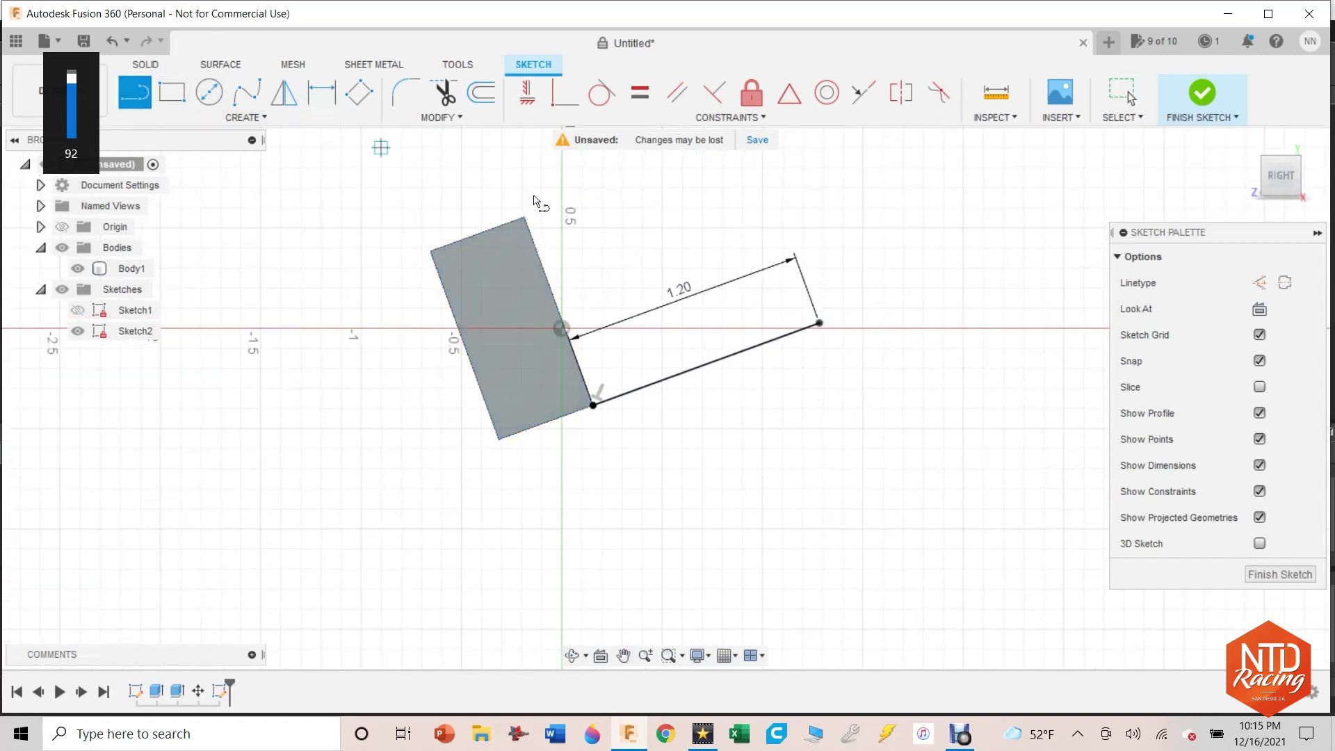
{"action": "left_click", "coordinate": [819, 324]}
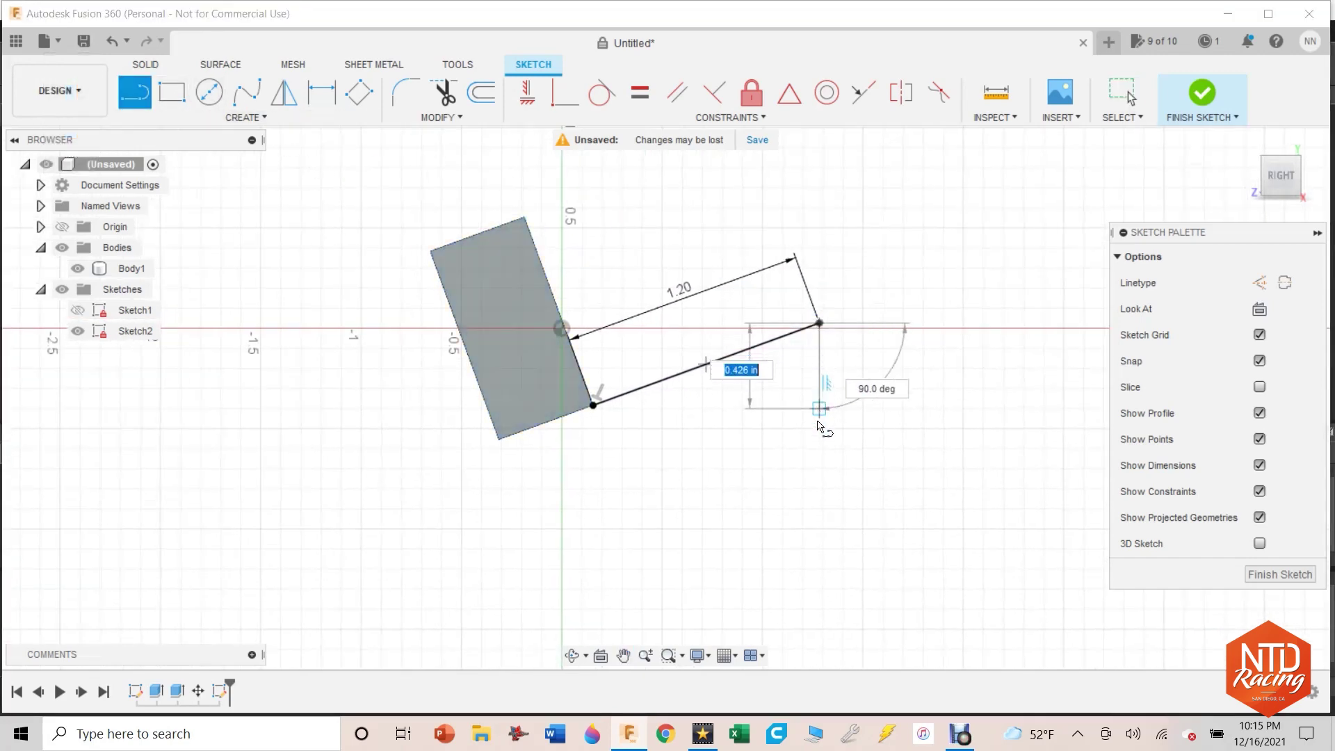
{"action": "left_click", "coordinate": [819, 479]}
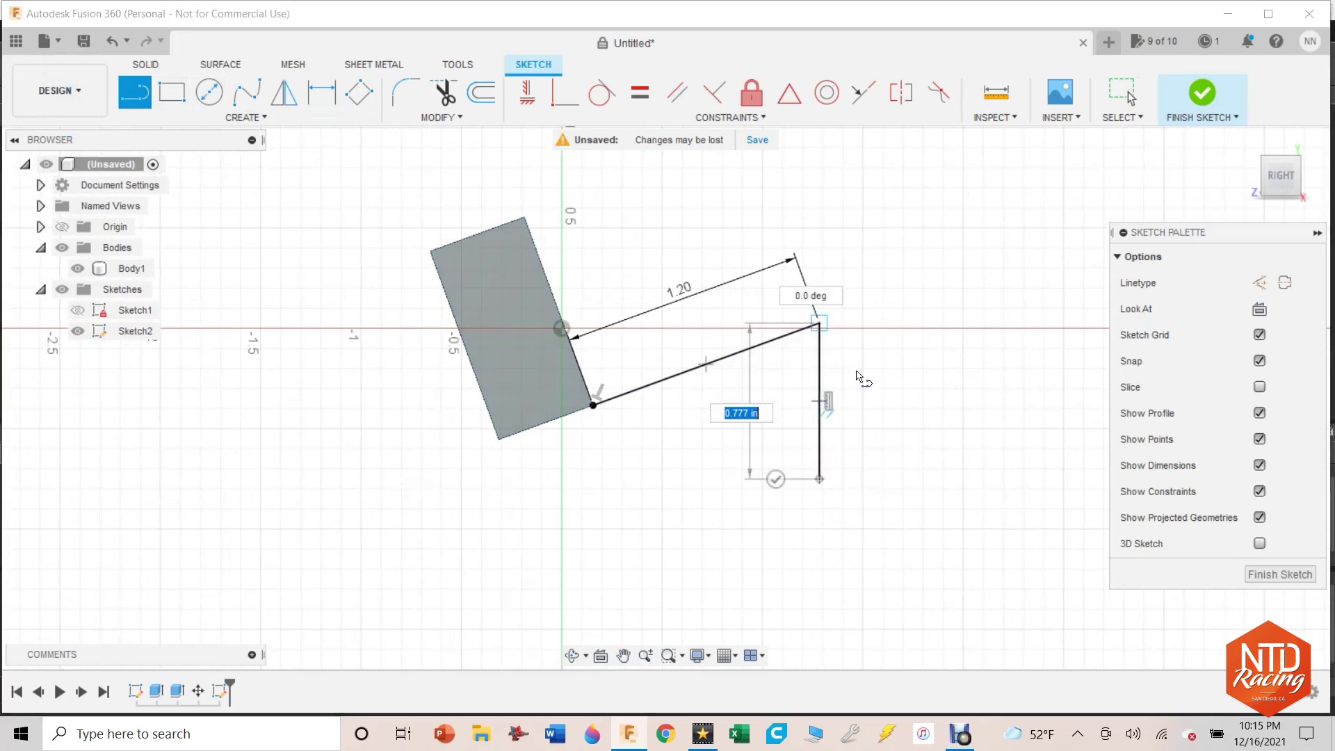
{"action": "key", "text": "Escape"}
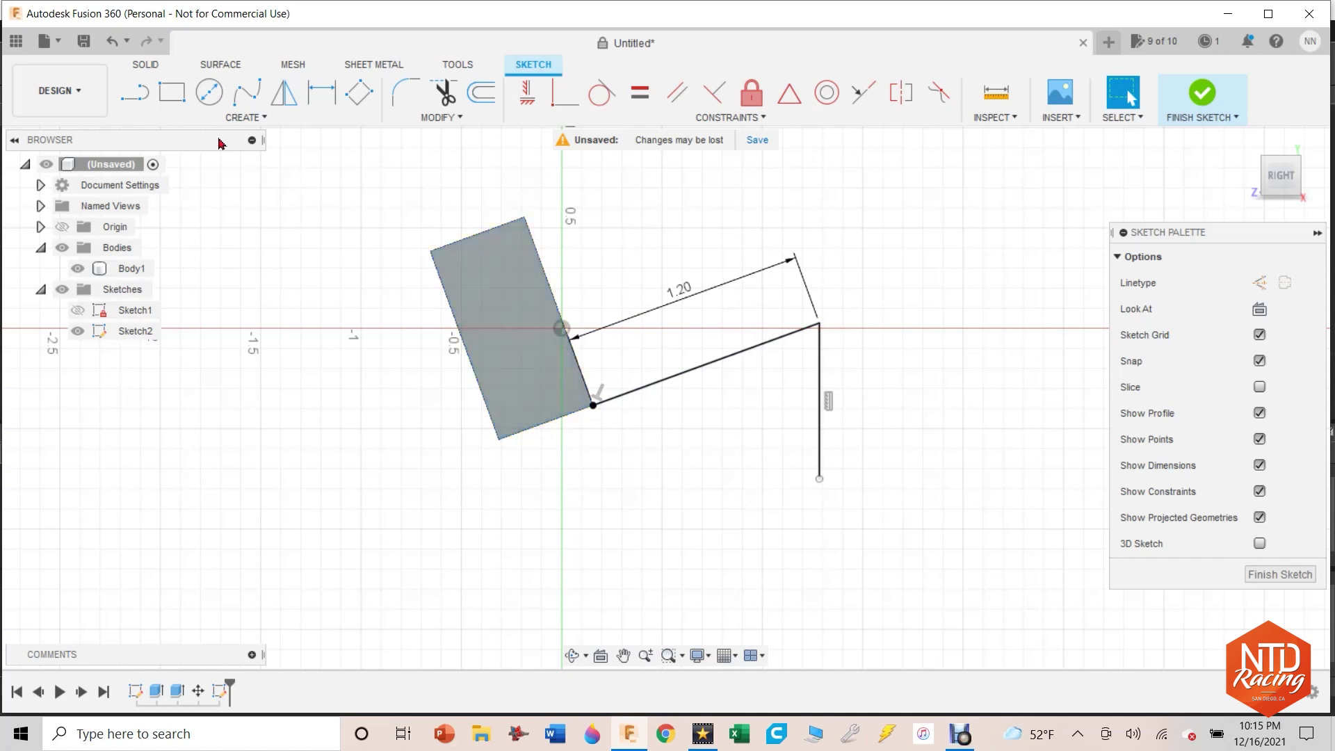
Step: Outline a thin base strip with a horizontal line about 2.51 in long from the block's lowest corner, returning to its bottom back corner
{"action": "left_click", "coordinate": [134, 92]}
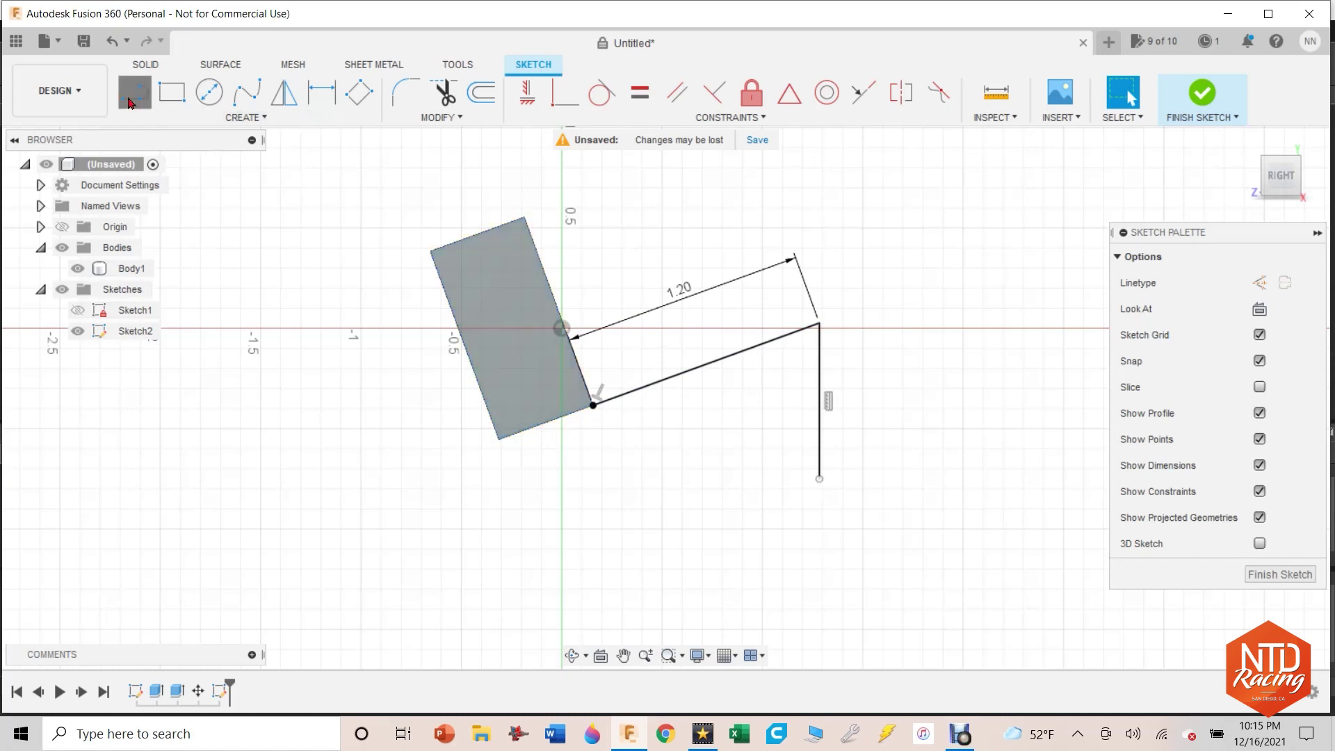
{"action": "left_click", "coordinate": [498, 440]}
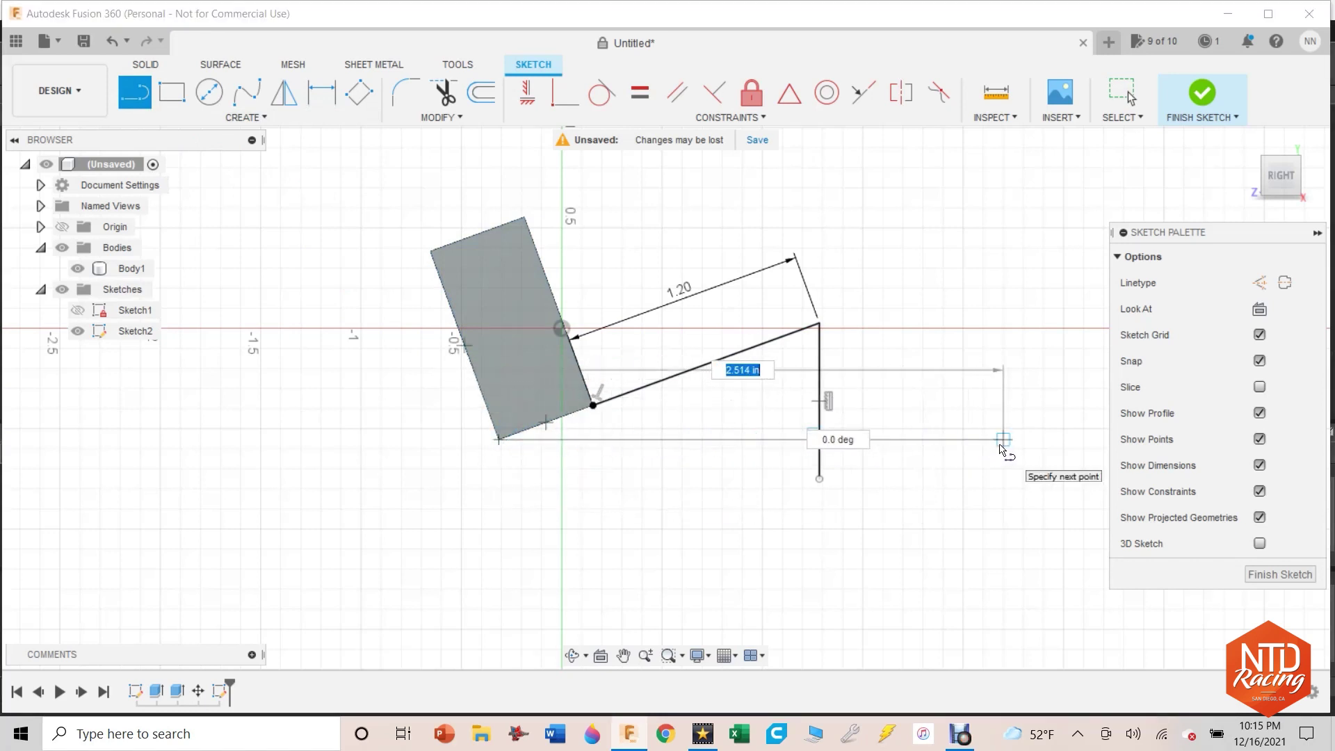
{"action": "left_click", "coordinate": [1001, 445]}
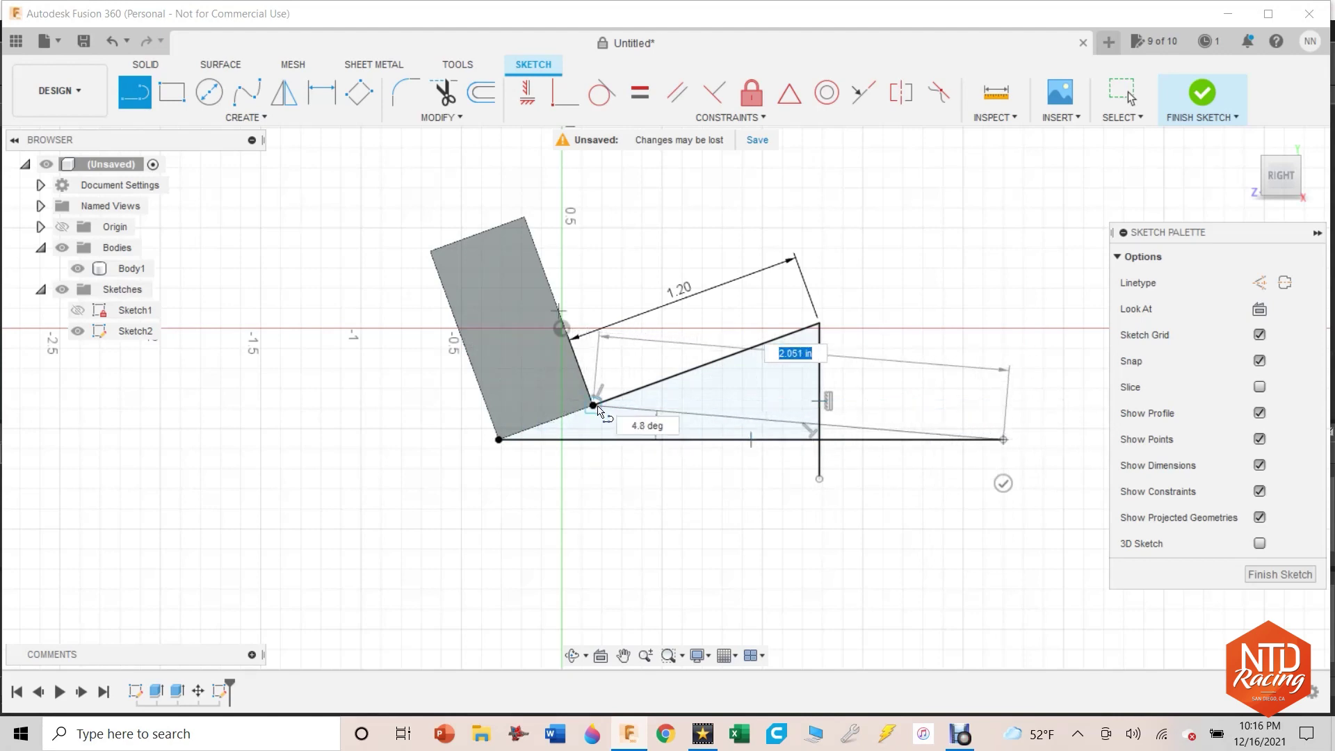
{"action": "left_click", "coordinate": [1005, 406]}
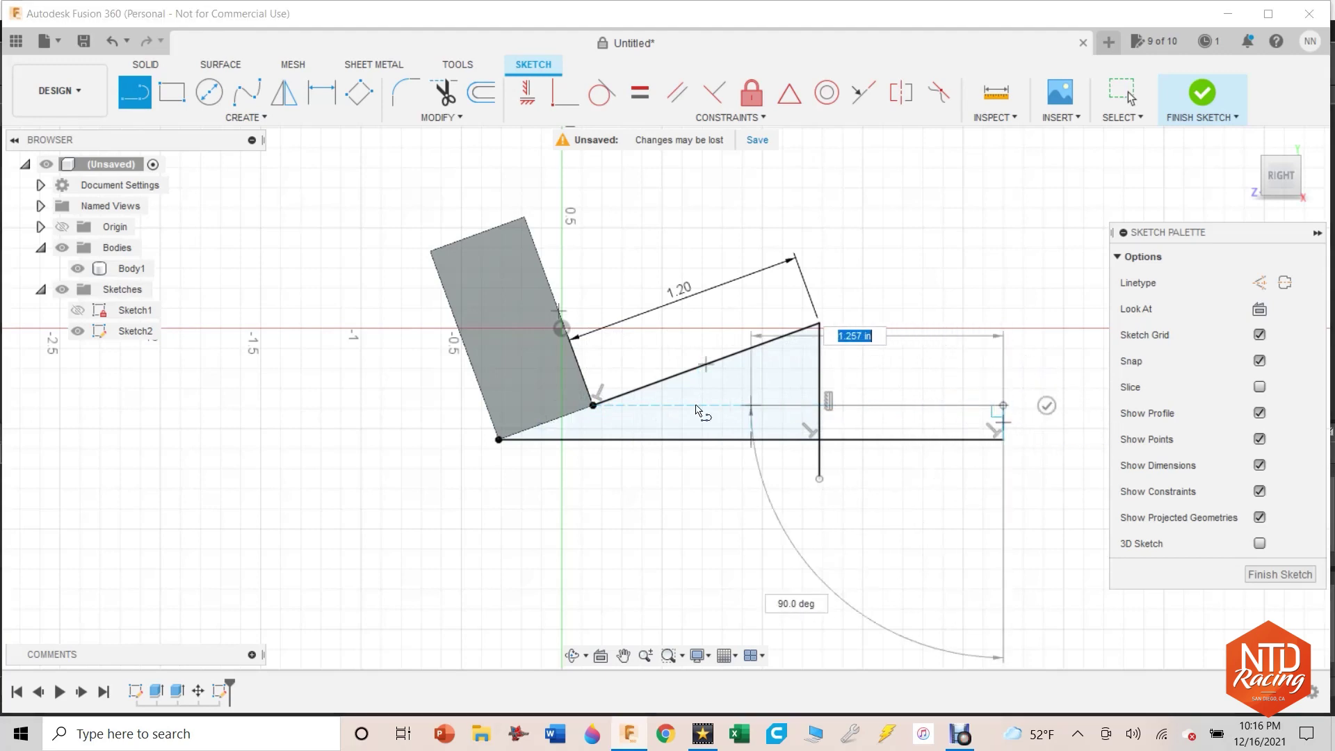
{"action": "left_click", "coordinate": [593, 405]}
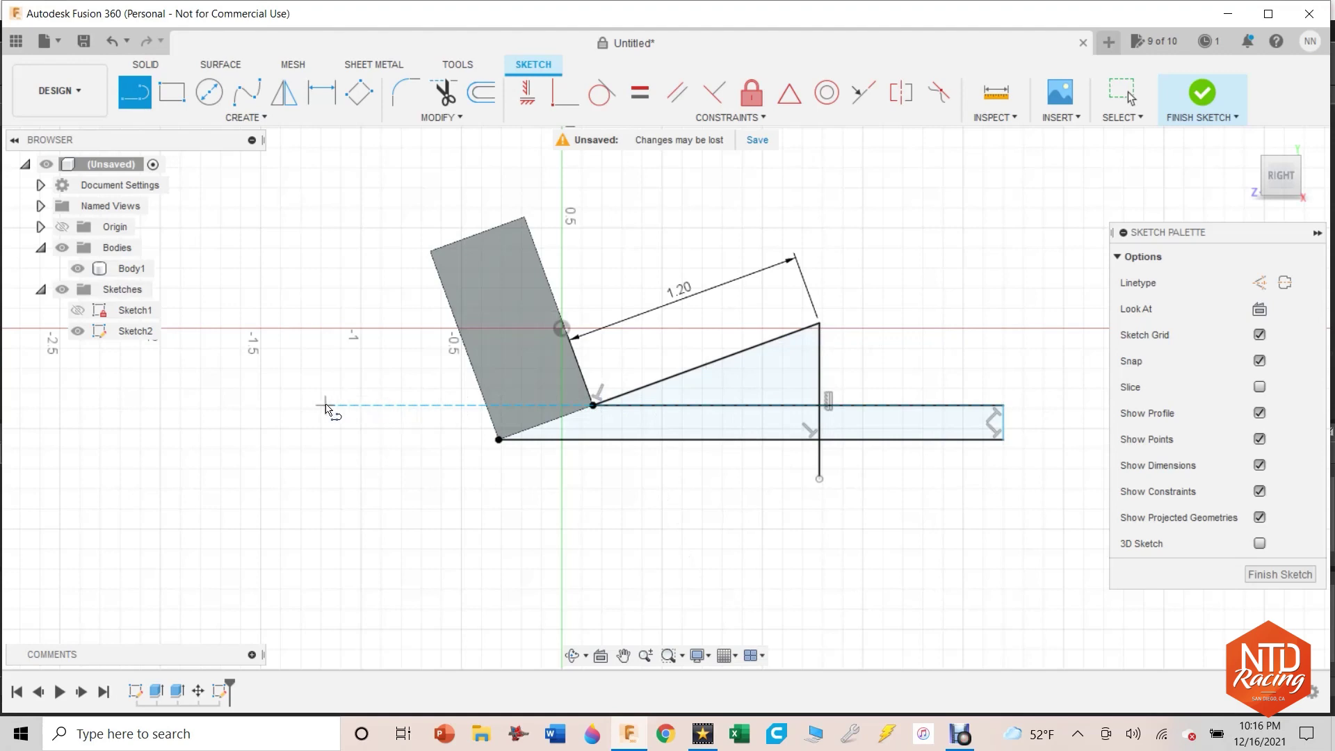
Step: Extend the base strip about 0.17 in high past the block's front, closing its outline at the block's lowest corner
{"action": "left_click", "coordinate": [285, 405]}
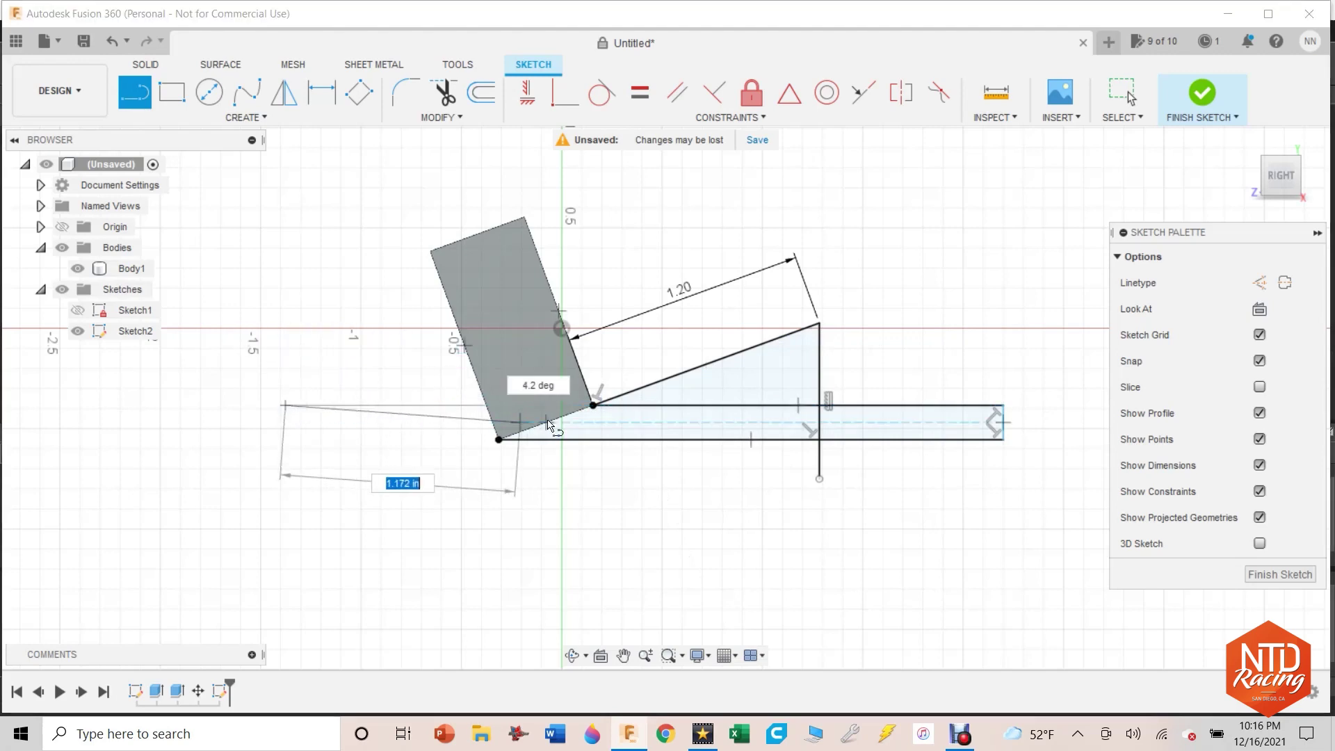
{"action": "left_click", "coordinate": [593, 405]}
{"action": "left_click", "coordinate": [286, 404]}
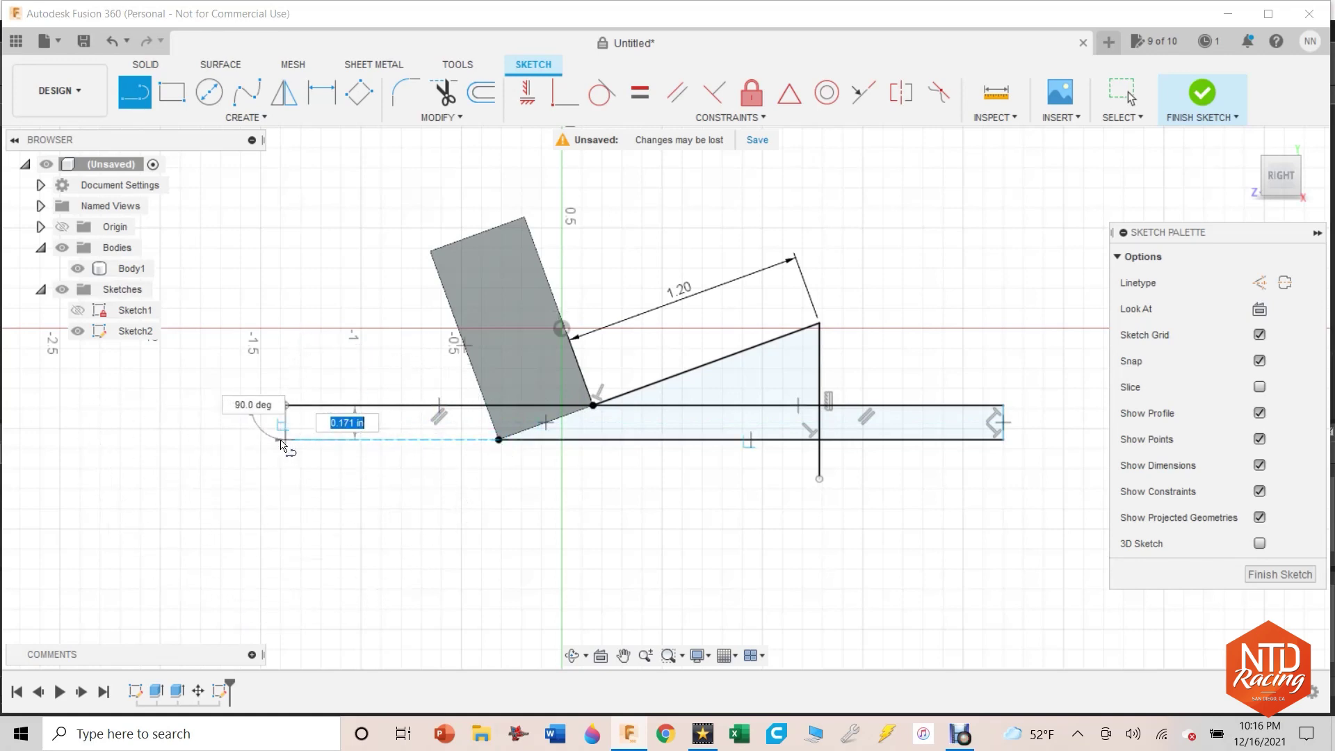
{"action": "left_click", "coordinate": [285, 440]}
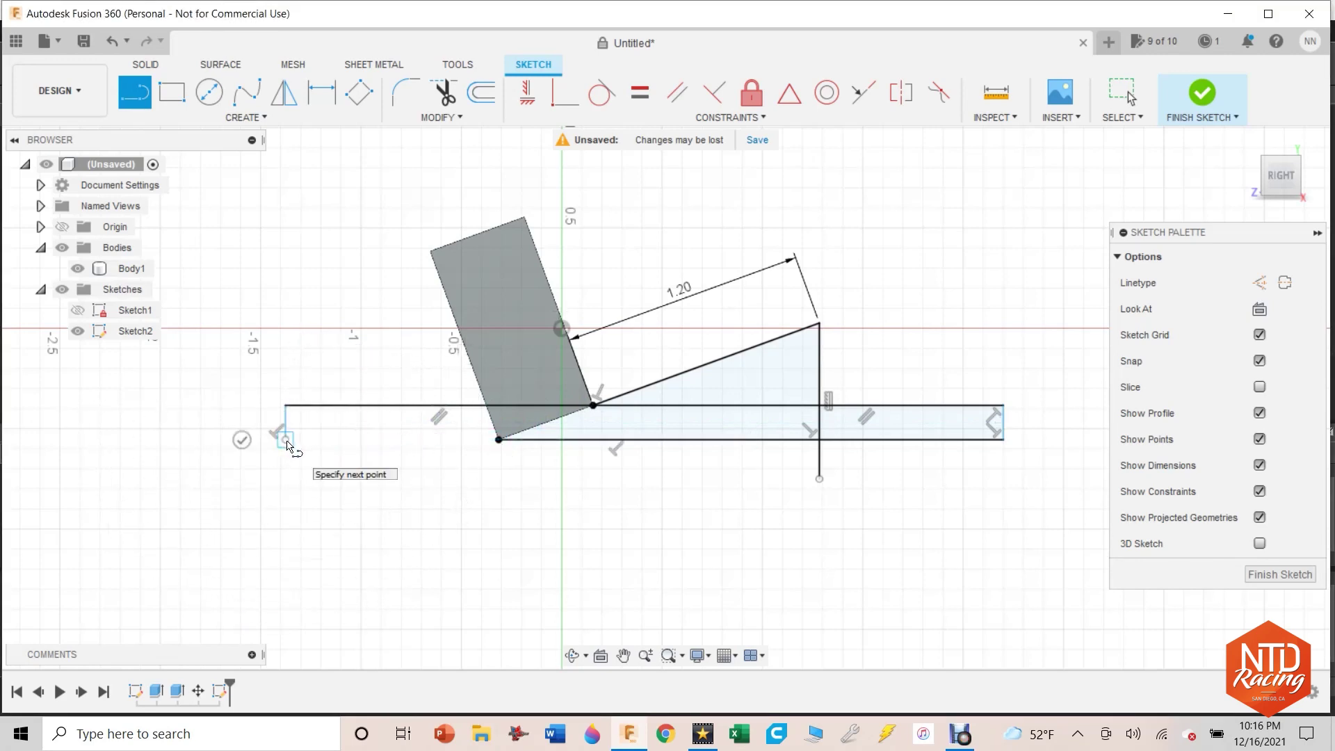
{"action": "left_click", "coordinate": [499, 440]}
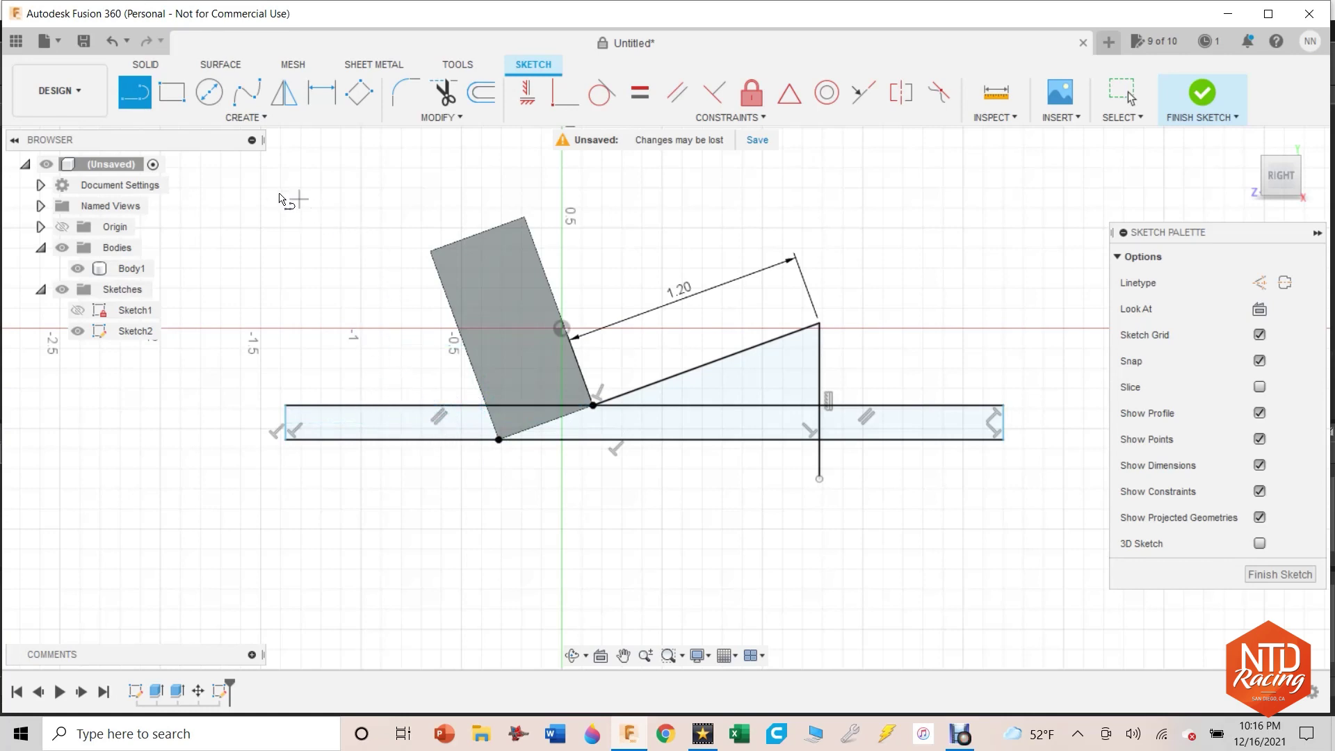
{"action": "key", "text": "Escape"}
Step: Mark 0.5 in outward from the block's front face along the strip's upper edge with a construction line, and draw a vertical line down there
{"action": "left_click", "coordinate": [138, 108]}
{"action": "left_click", "coordinate": [1260, 283]}
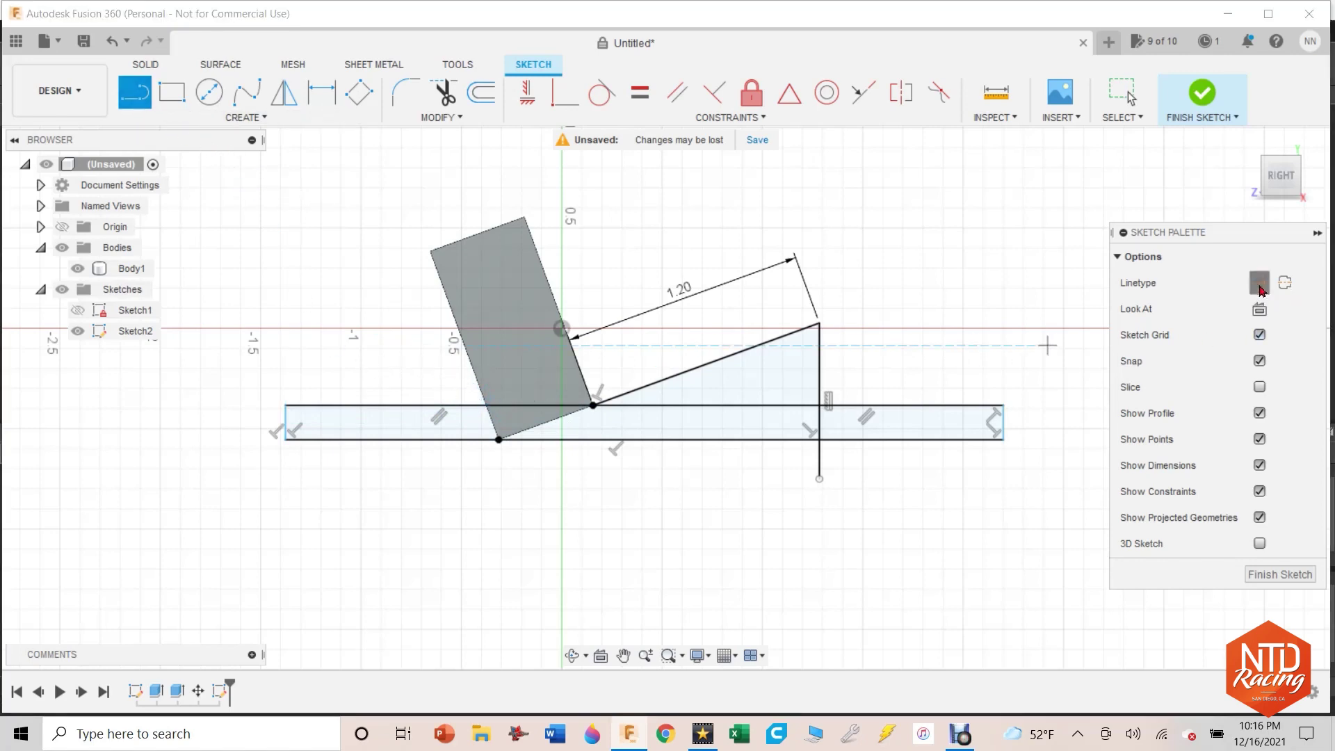
{"action": "left_click", "coordinate": [486, 409]}
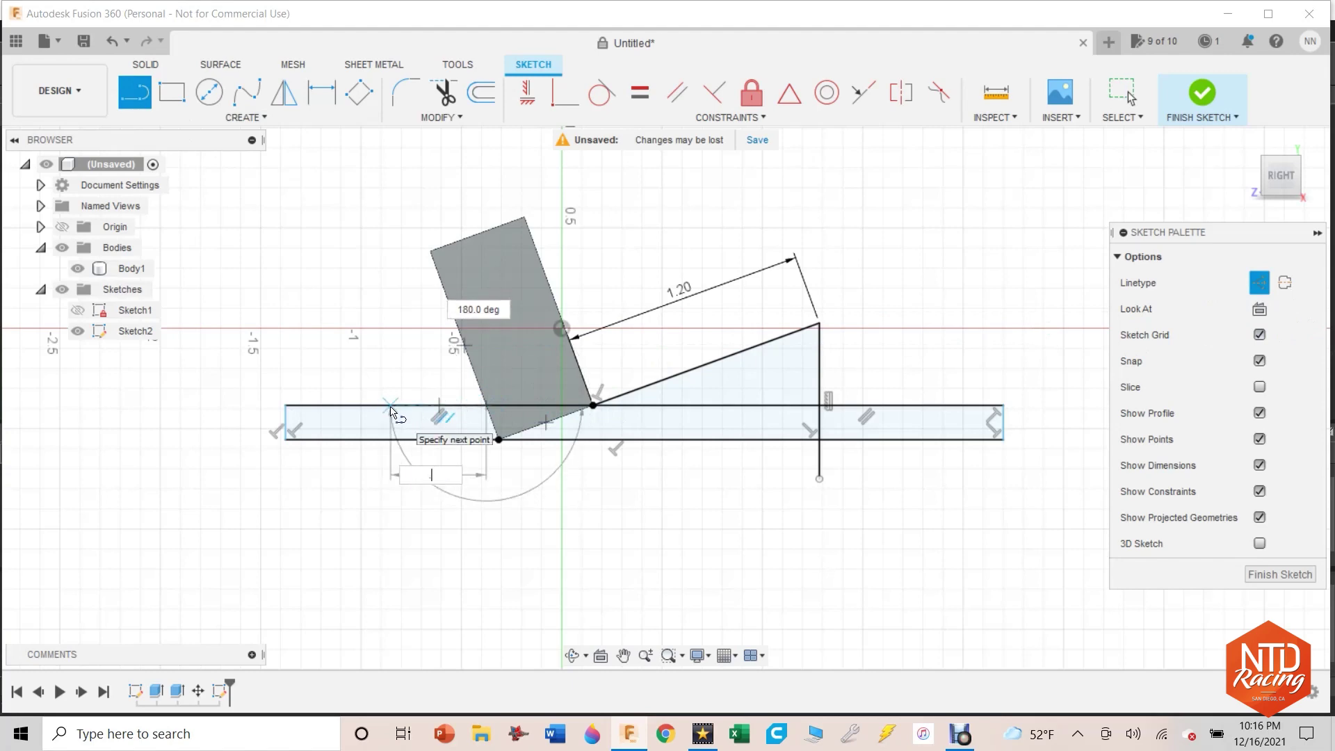
{"action": "type", "text": ".5"}
{"action": "key", "text": "Return"}
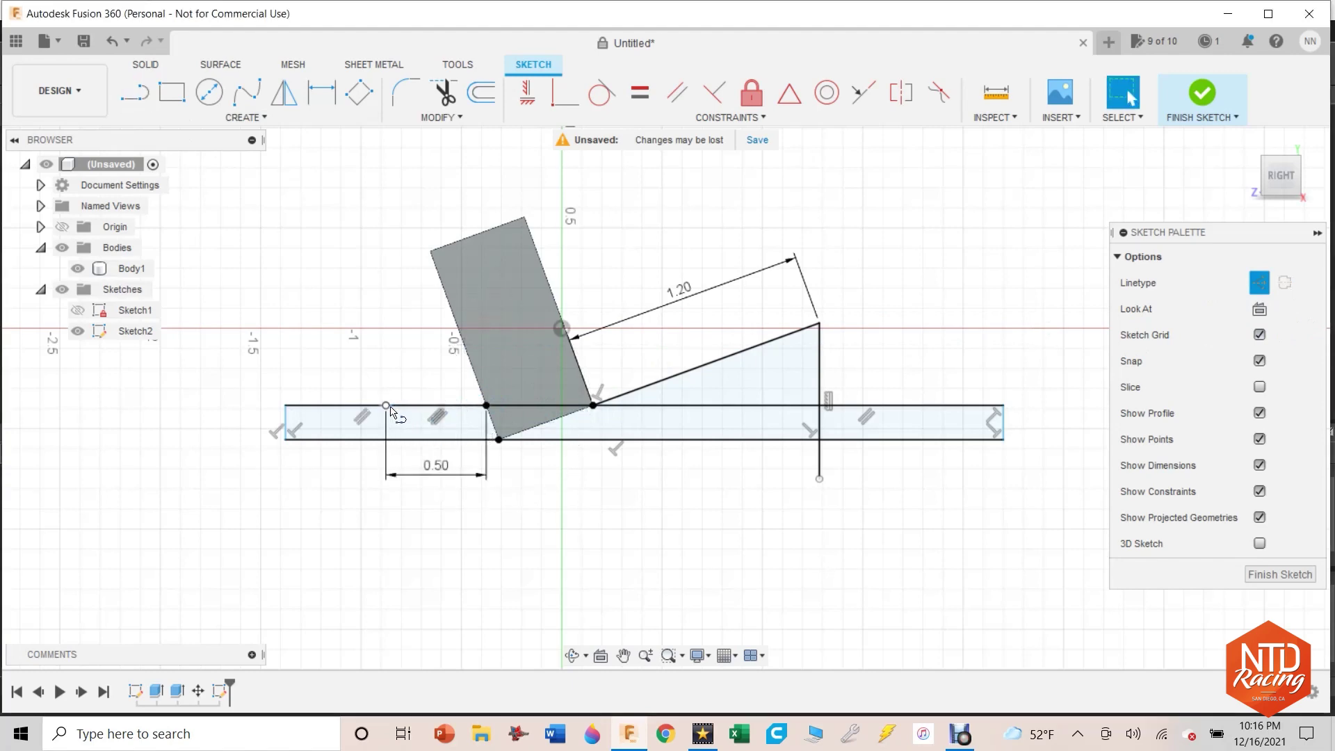
{"action": "key", "text": "Escape"}
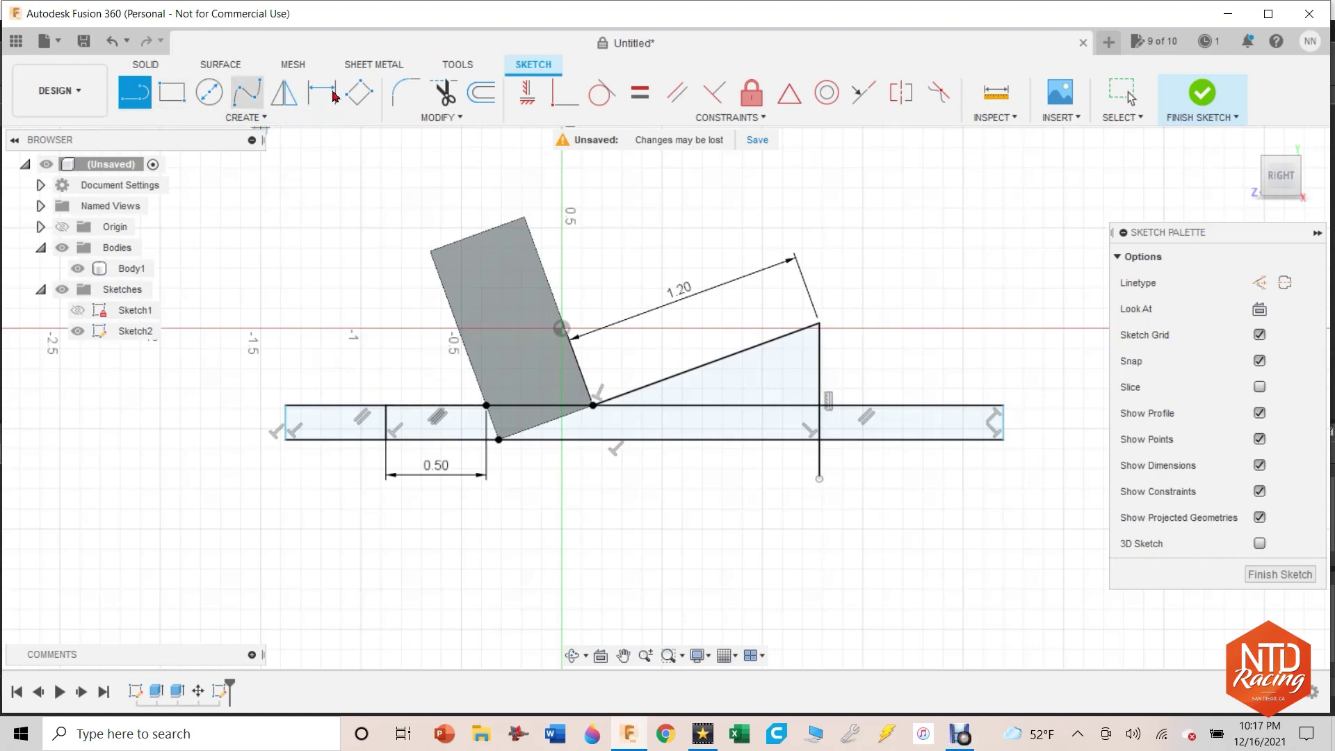
Step: Trim away the part of the base strip that extends beyond the vertical line 0.5 in from the block
{"action": "left_click", "coordinate": [445, 94]}
{"action": "left_click", "coordinate": [333, 408]}
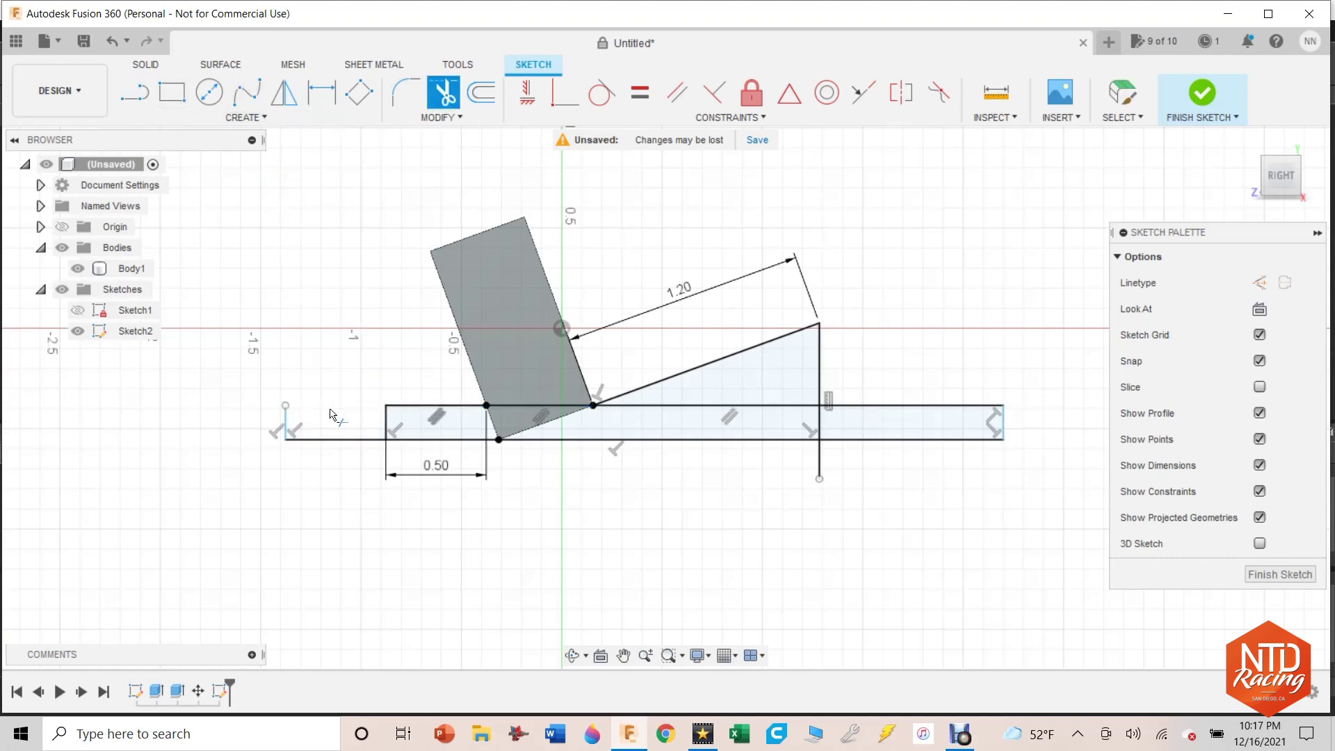
{"action": "left_click", "coordinate": [289, 427]}
{"action": "left_click", "coordinate": [319, 440]}
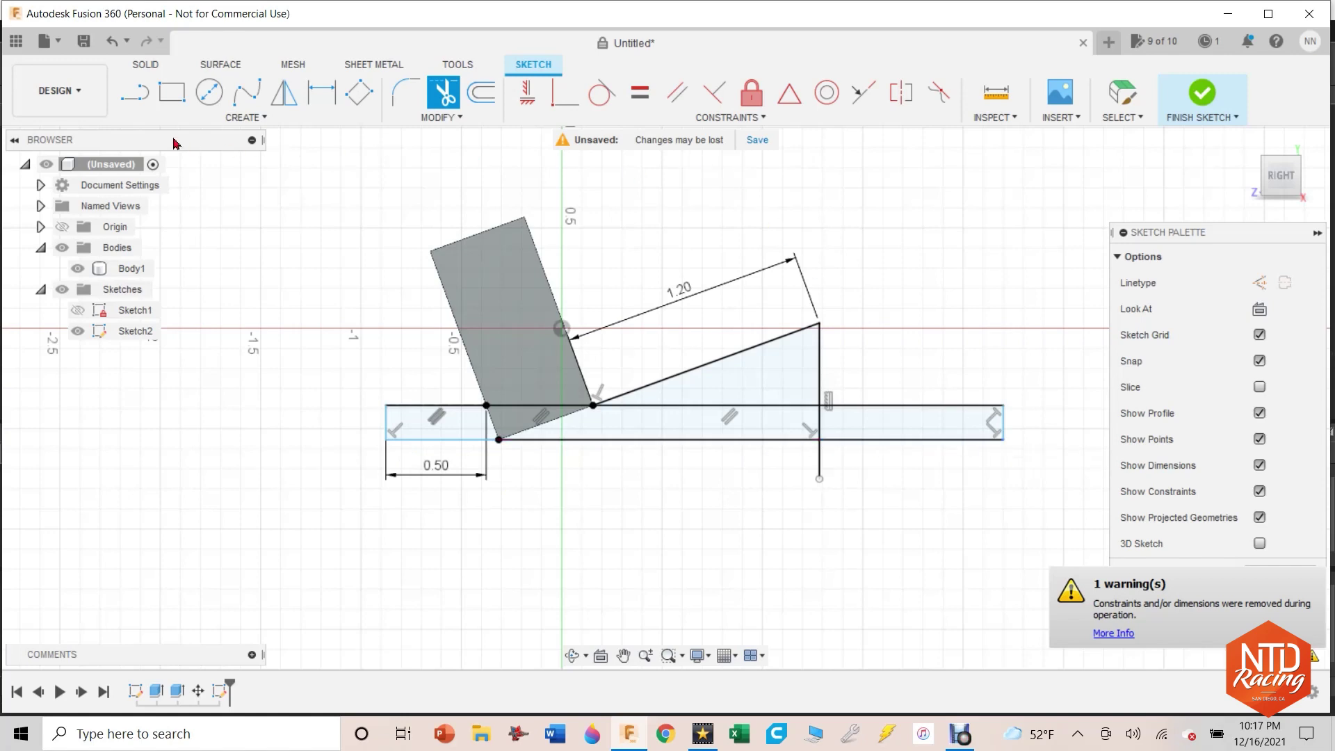
Step: Mark 3.2 in from the base strip's lower front corner along its lower edge with a horizontal construction line
{"action": "key", "text": "l"}
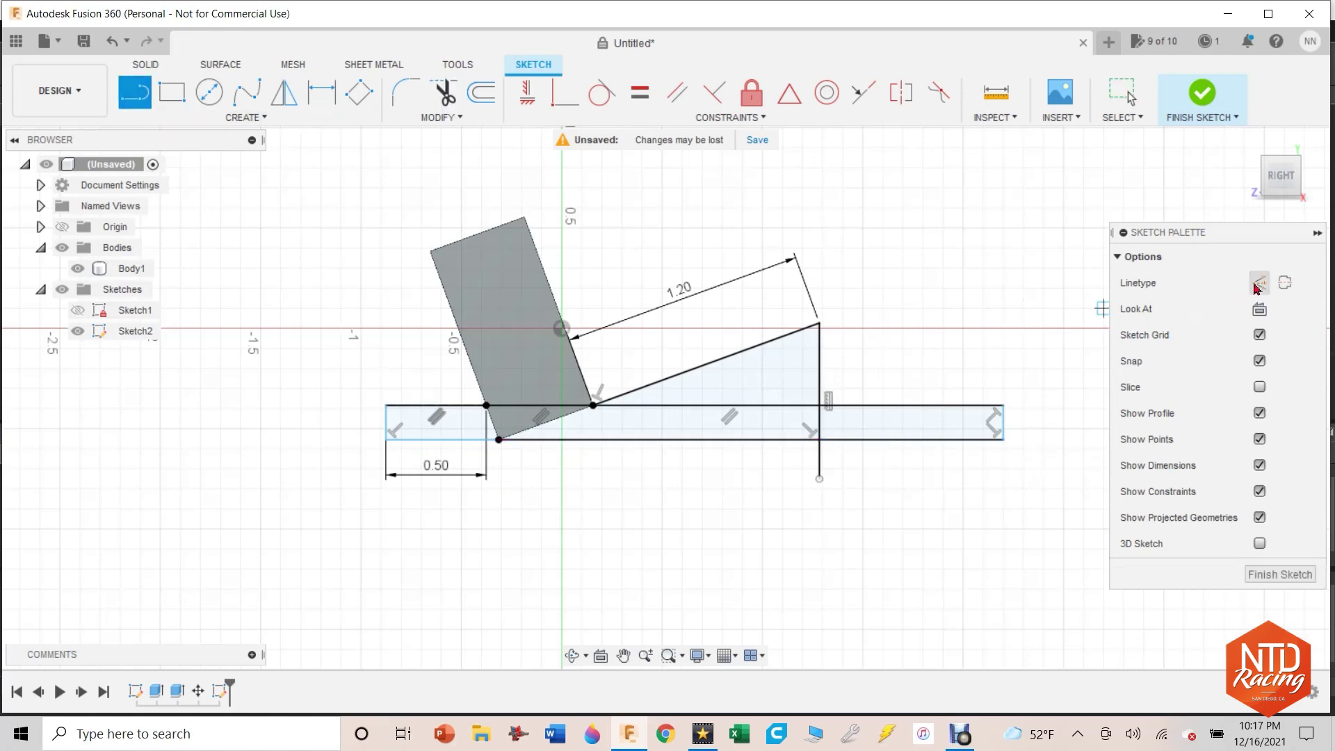
{"action": "left_click", "coordinate": [1258, 284]}
{"action": "left_click", "coordinate": [386, 439]}
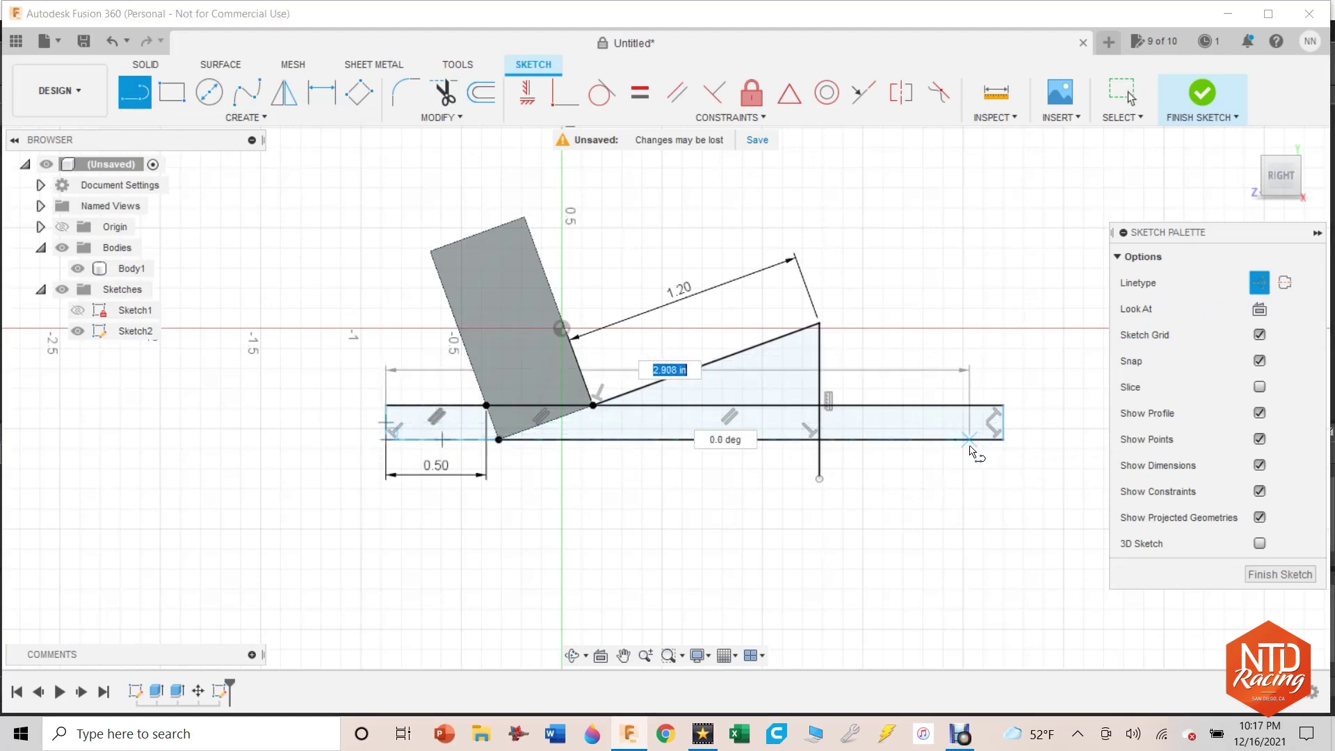
{"action": "key", "text": "Tab"}
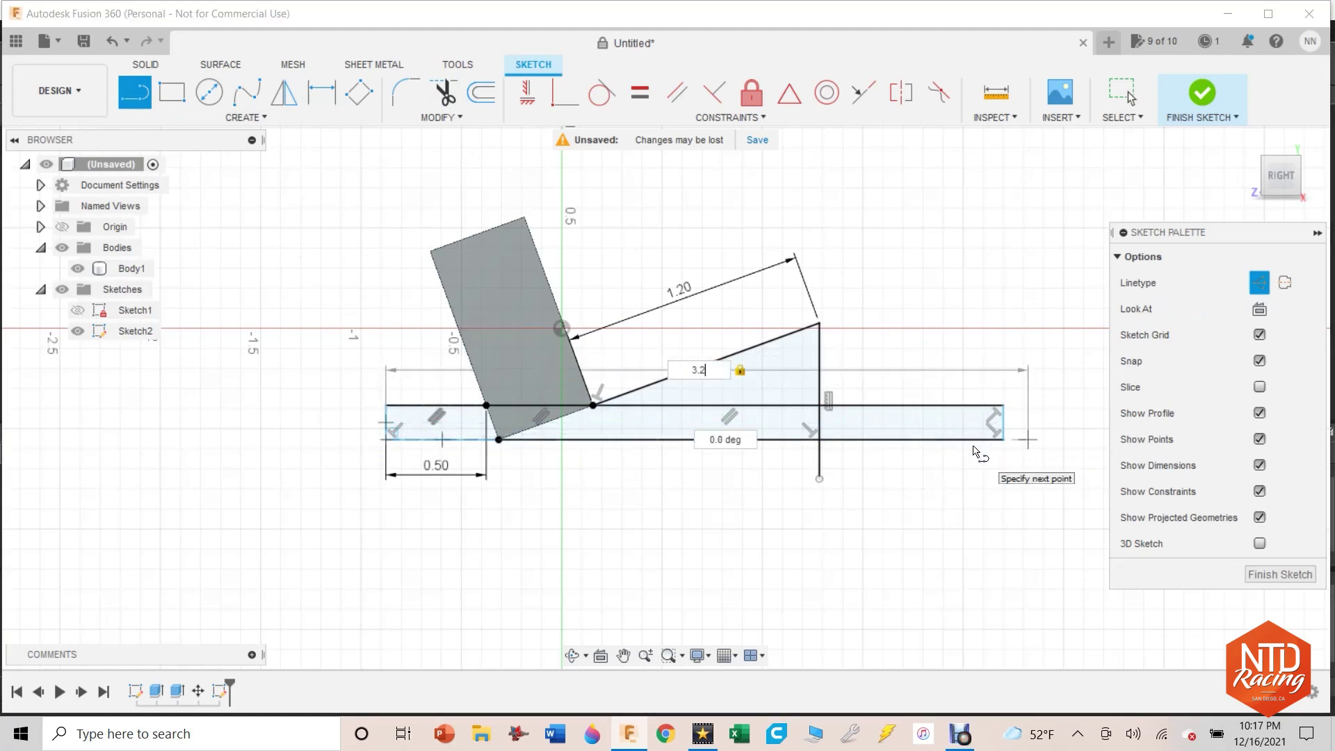
{"action": "key", "text": "Return"}
{"action": "key", "text": "Escape"}
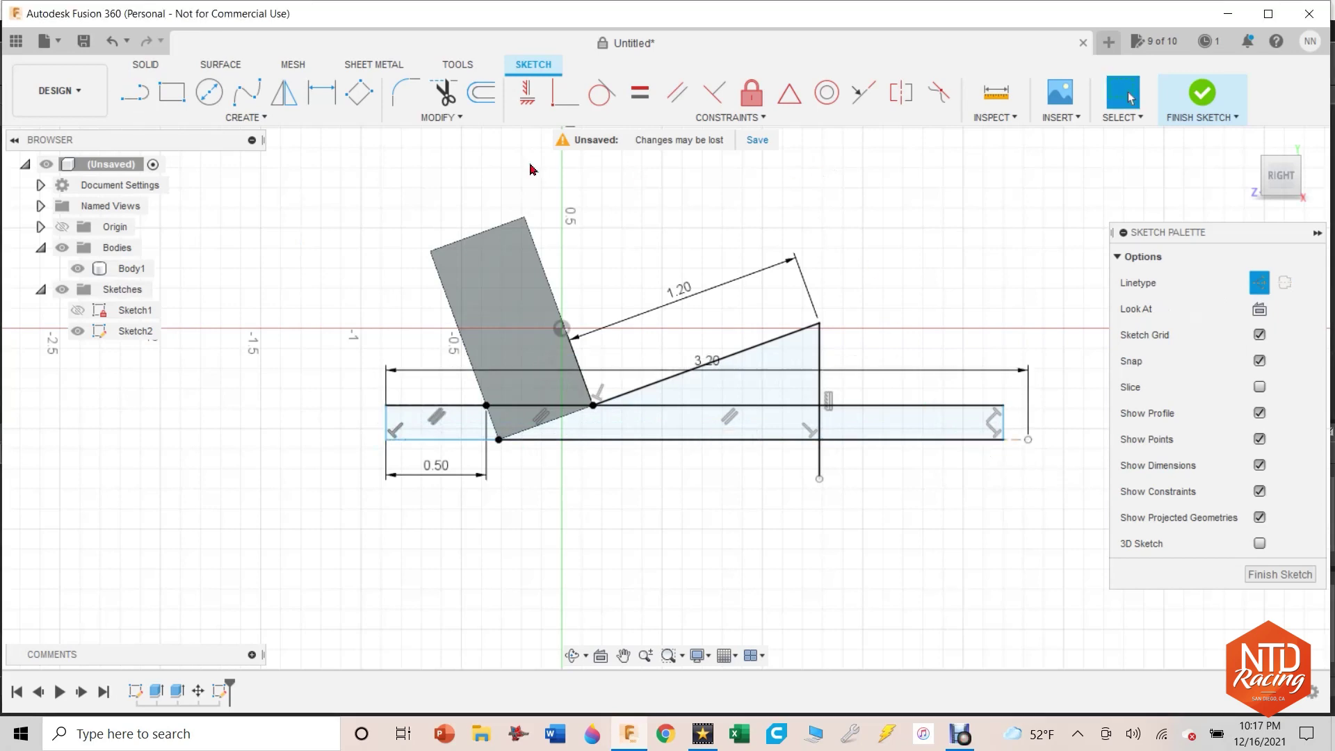
Step: Extend the base strip's outline to the end of the 3.2 in construction line with an upper, an end and a lower line
{"action": "left_click", "coordinate": [134, 93]}
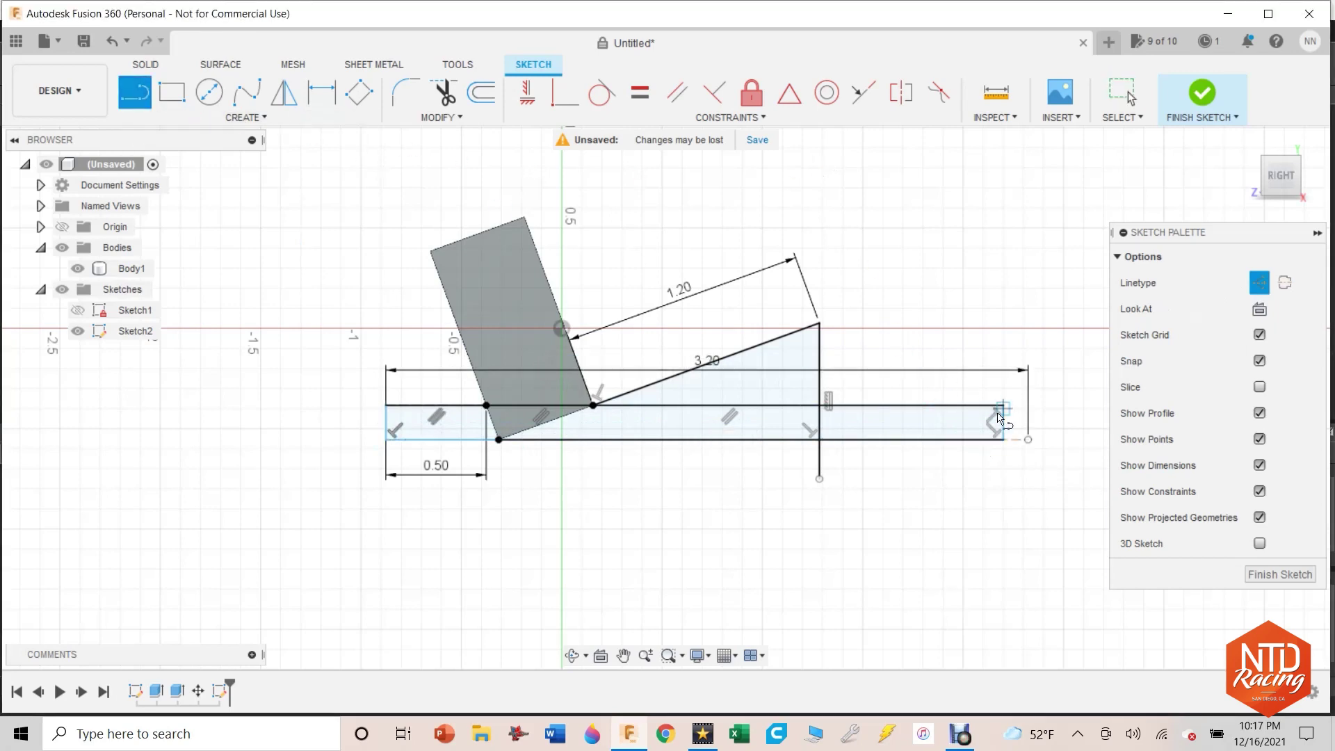
{"action": "scroll", "coordinate": [1015, 412], "scroll_direction": "up", "scroll_amount": 5}
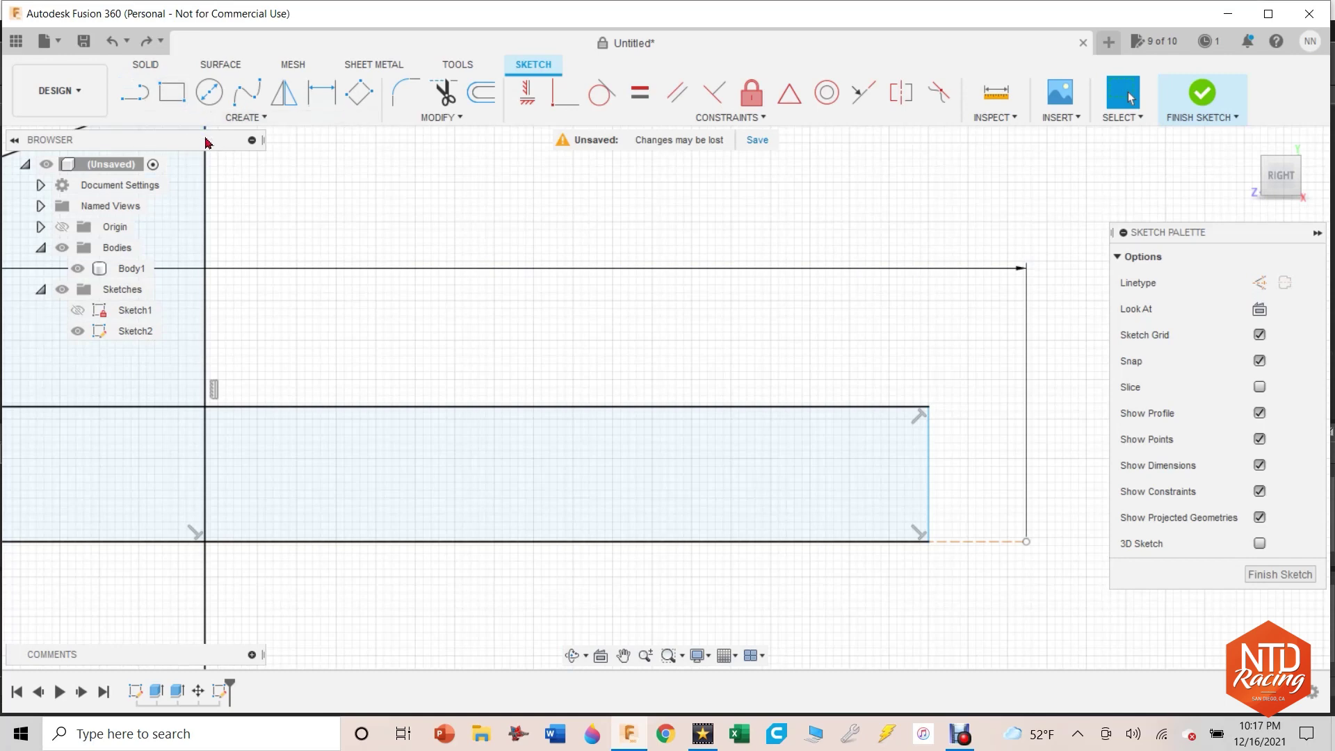
{"action": "left_click", "coordinate": [929, 407]}
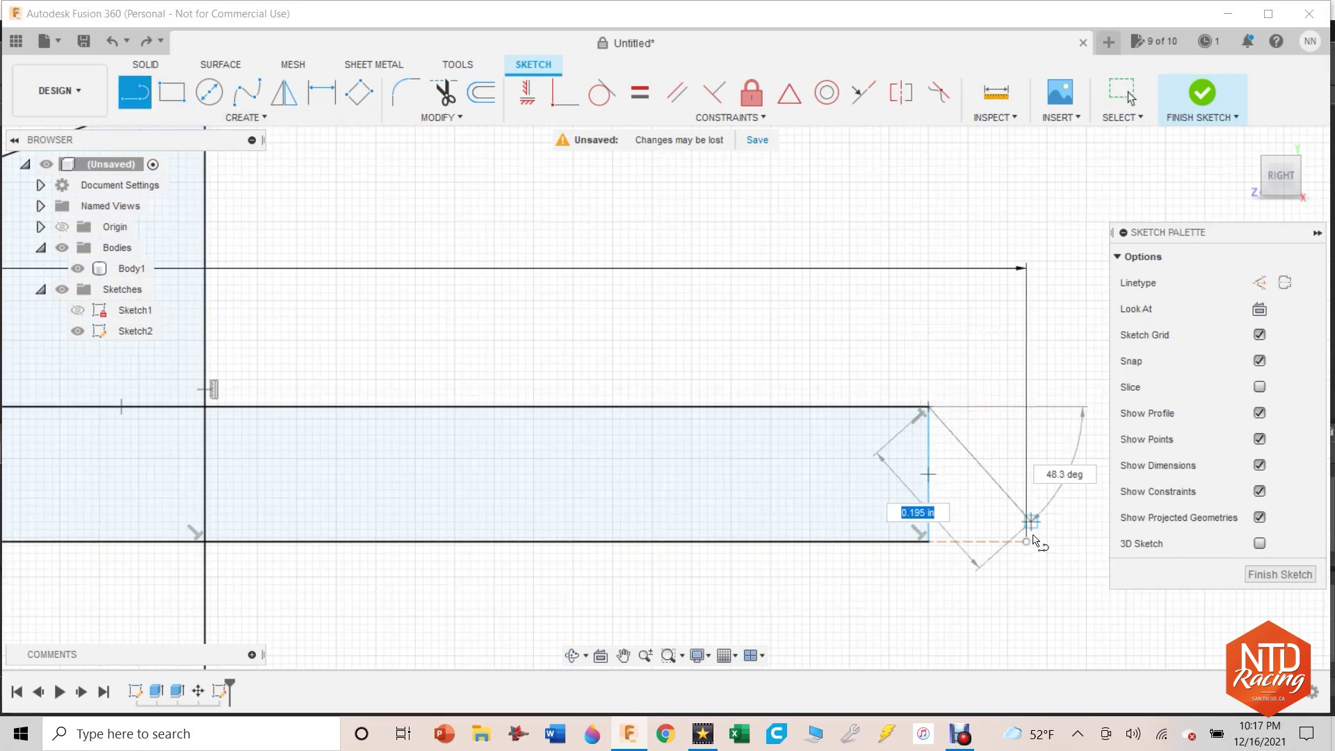
{"action": "left_click", "coordinate": [1028, 407]}
{"action": "left_click", "coordinate": [1027, 541]}
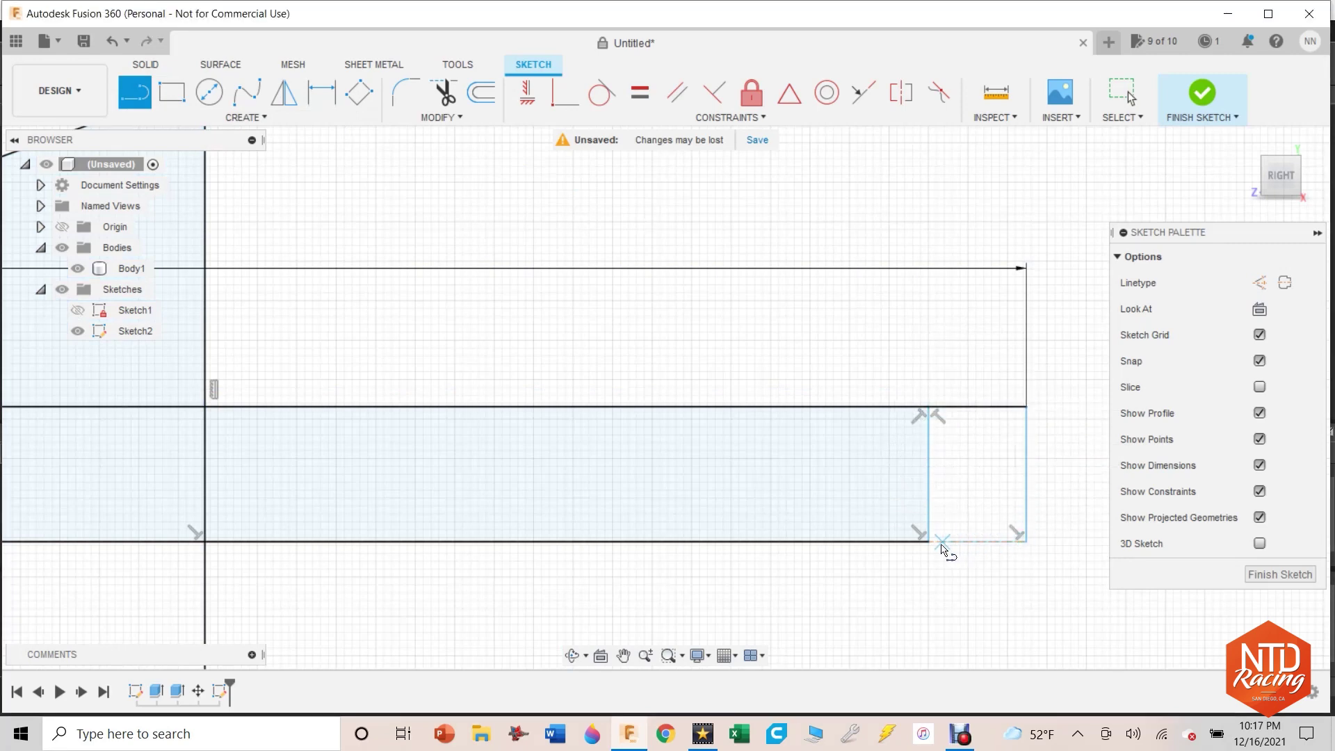
{"action": "left_click", "coordinate": [1027, 541]}
Step: Trim away the old vertical end line inside the extended base strip
{"action": "left_click", "coordinate": [443, 91]}
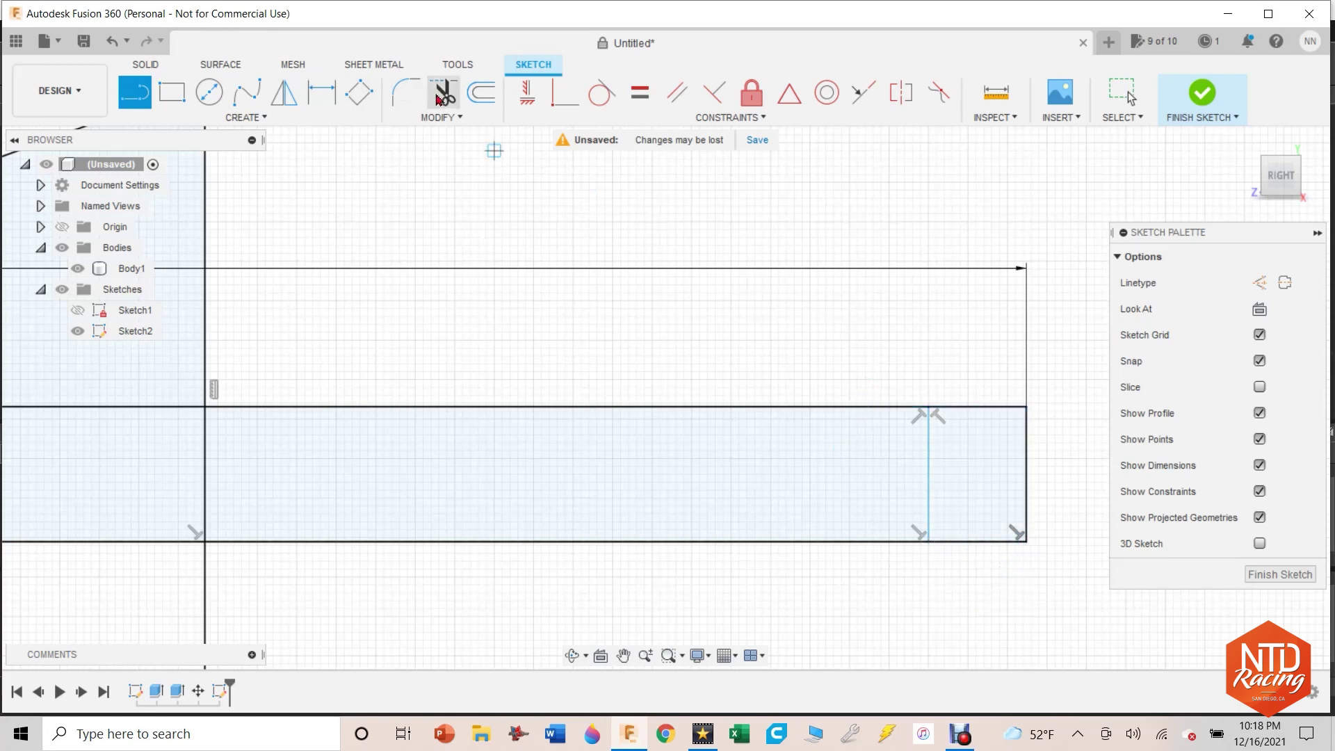
{"action": "left_click", "coordinate": [929, 486]}
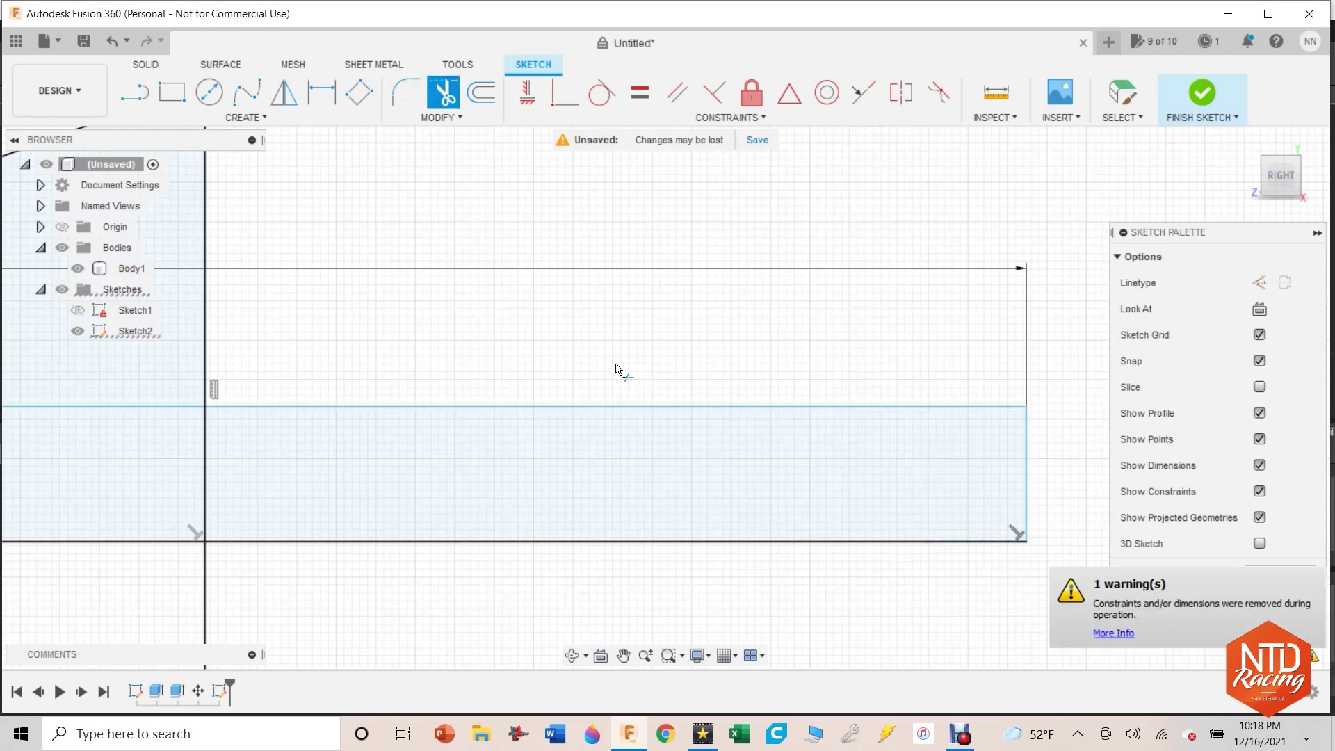
{"action": "scroll", "coordinate": [501, 351], "scroll_direction": "down", "scroll_amount": 5}
{"action": "middle_click_drag", "start_coordinate": [501, 351], "coordinate": [783, 402]}
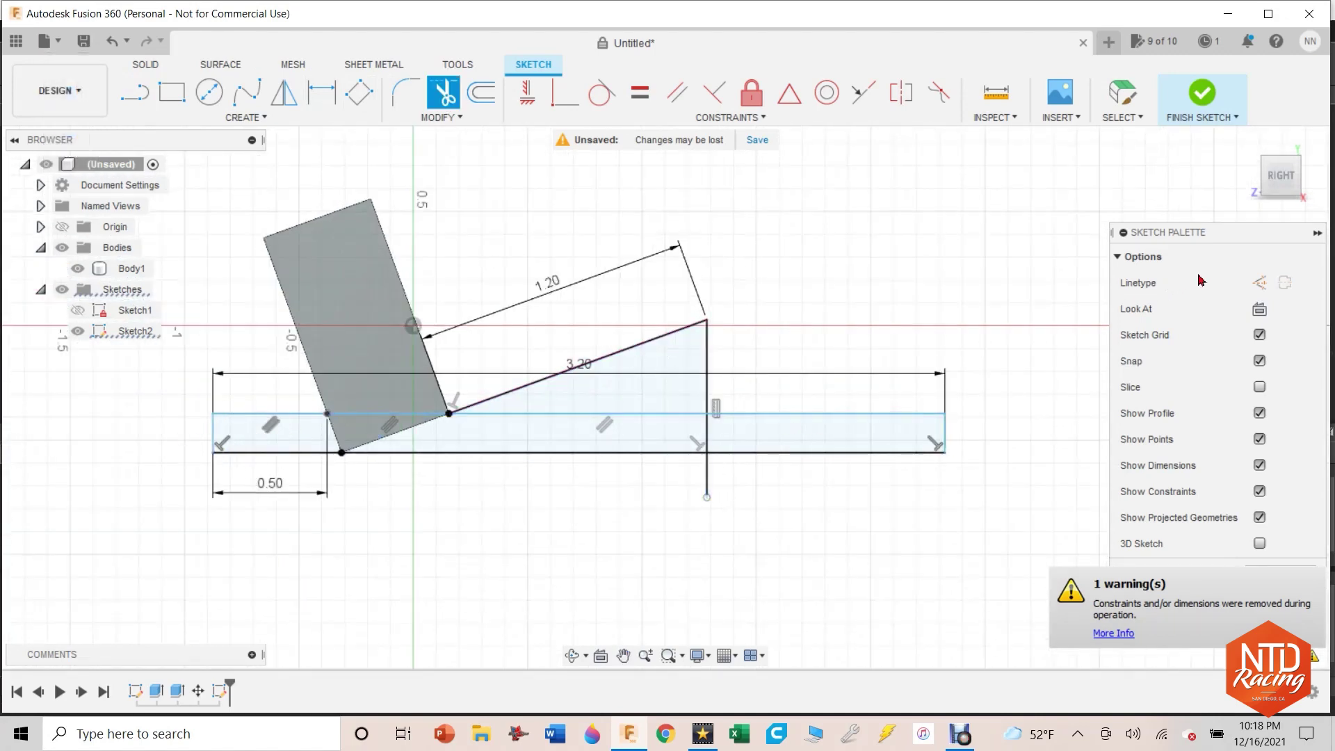
Step: Trim the strip's upper edge inside the angled support and the support's vertical line below the strip's upper edge
{"action": "mouse_move", "coordinate": [1281, 175]}
{"action": "left_mouse_down"}
{"action": "mouse_move", "coordinate": [1266, 230]}
{"action": "mouse_move", "coordinate": [1281, 139]}
{"action": "mouse_move", "coordinate": [1254, 180]}
{"action": "left_mouse_up"}
{"action": "left_click", "coordinate": [544, 434]}
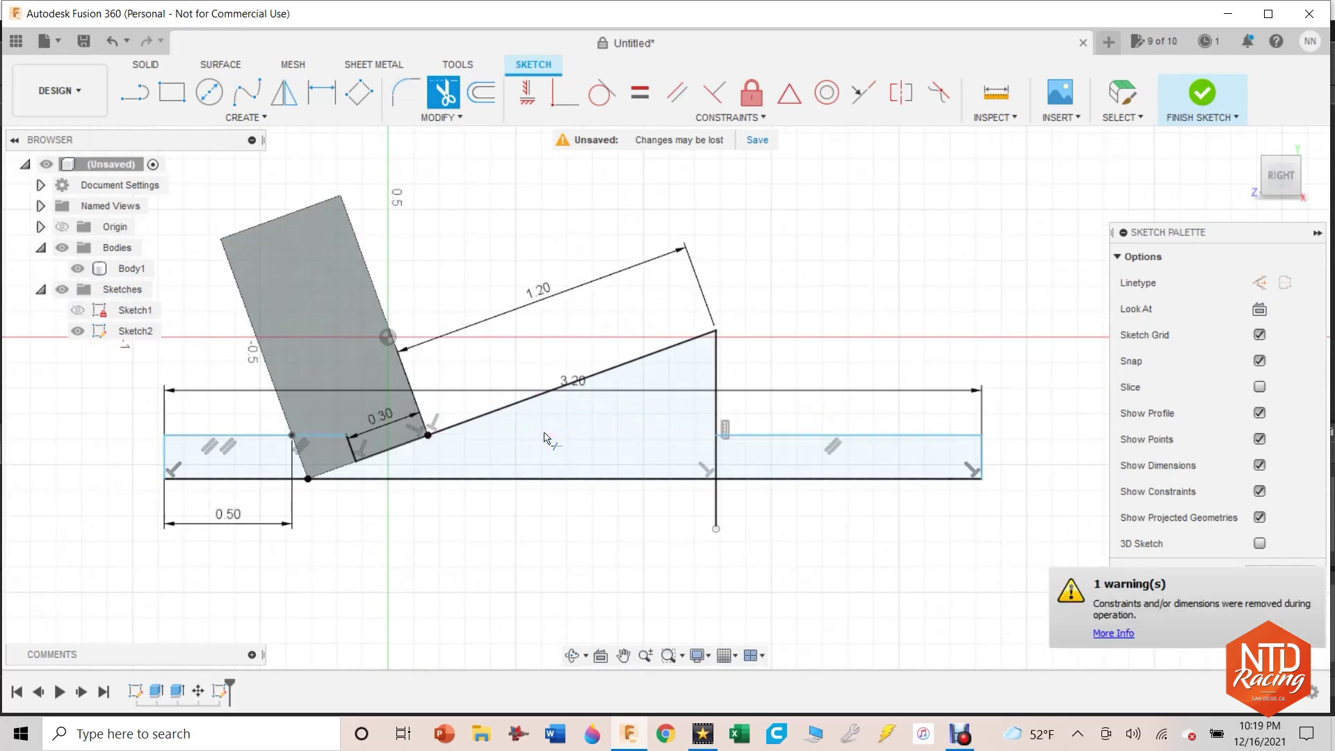
{"action": "left_click", "coordinate": [721, 470]}
{"action": "left_click", "coordinate": [713, 515]}
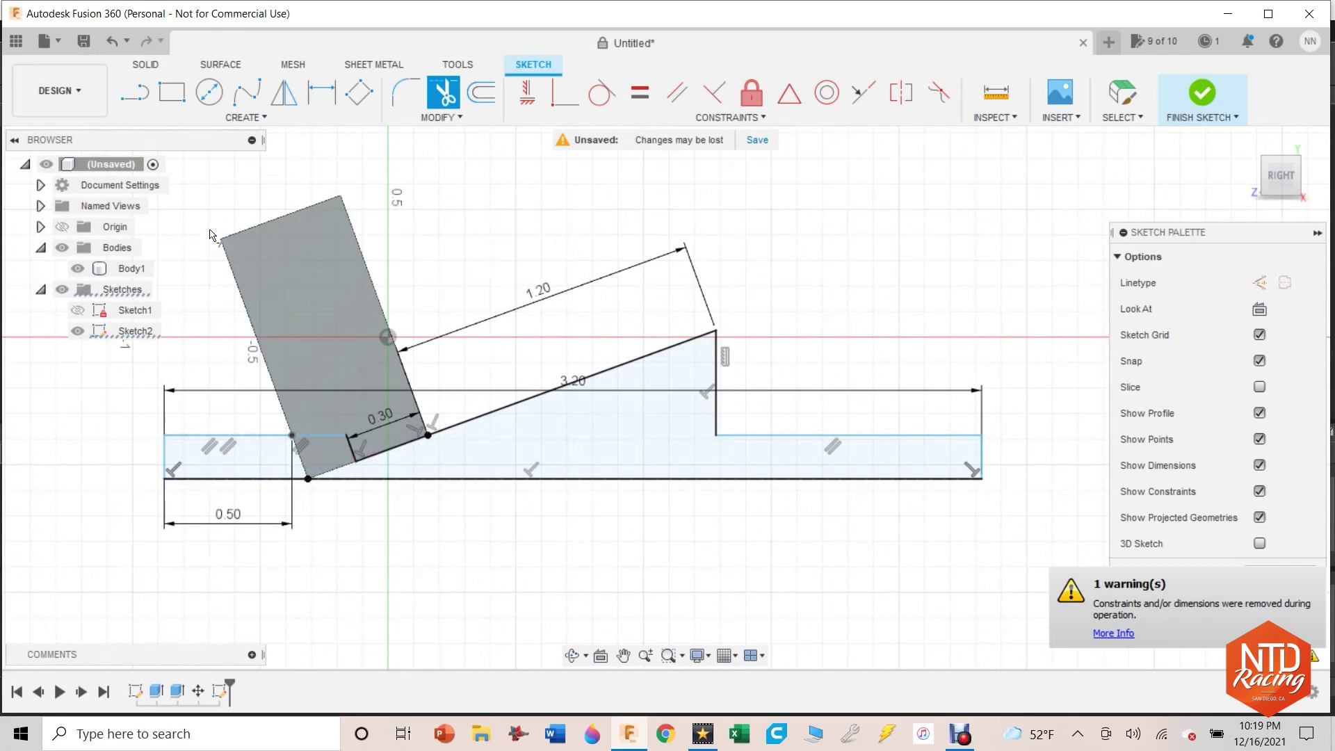
Step: Extrude the three base and support profiles -1.20 in, across the block's width
{"action": "key", "text": "e"}
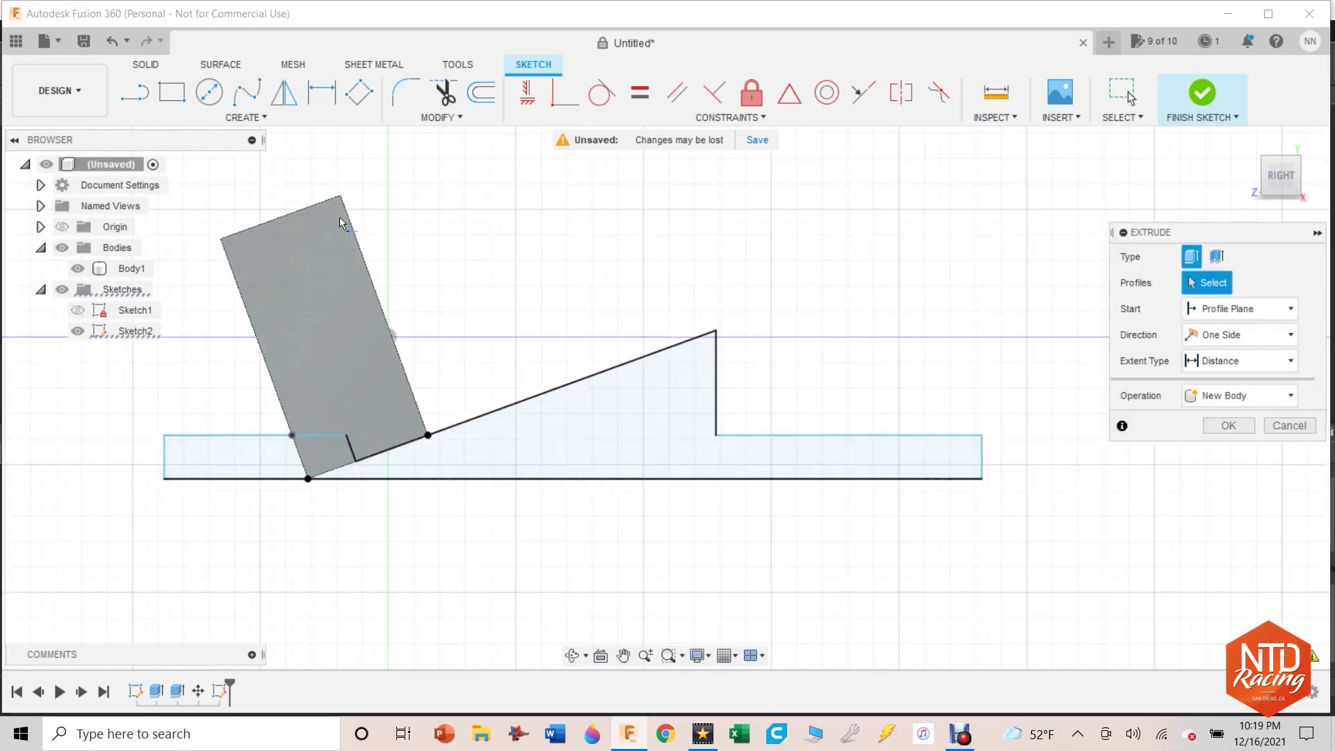
{"action": "left_click", "coordinate": [406, 457]}
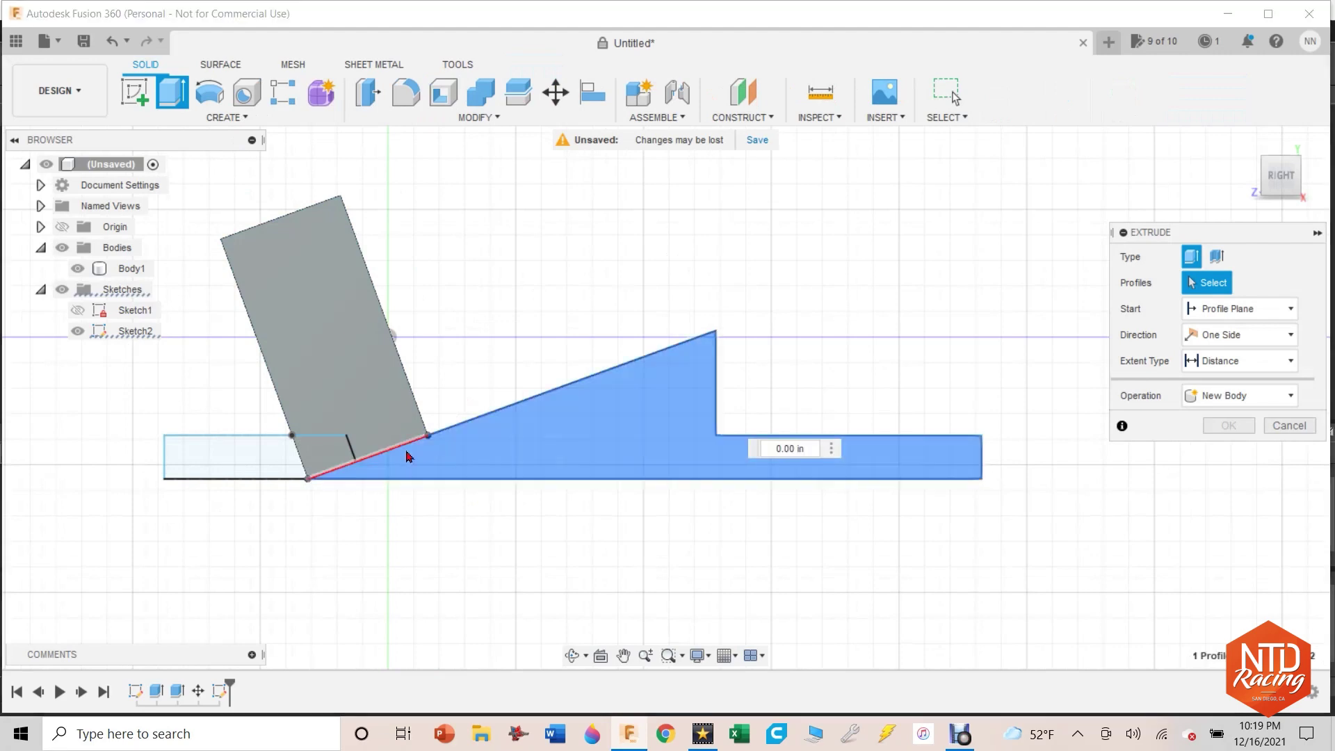
{"action": "left_click", "coordinate": [326, 453]}
{"action": "left_click", "coordinate": [257, 463]}
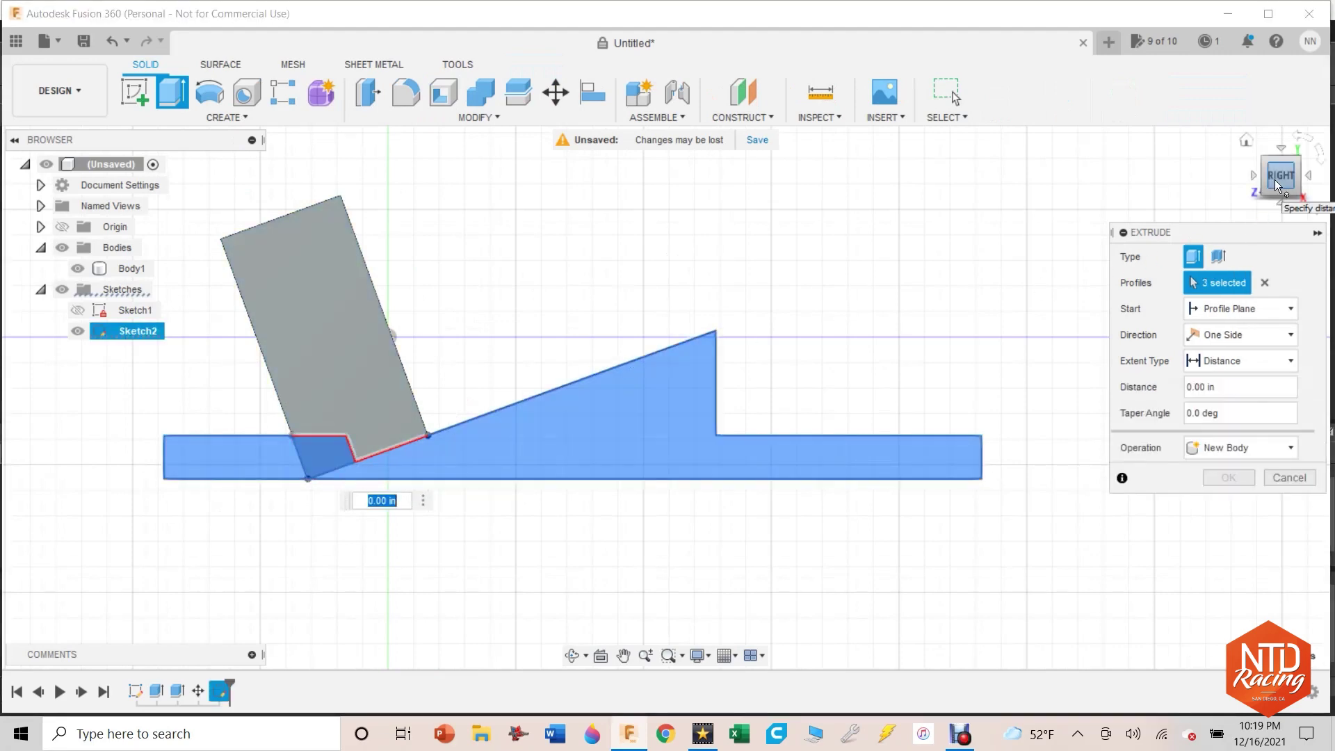
{"action": "left_click_drag", "start_coordinate": [1283, 179], "coordinate": [1262, 205]}
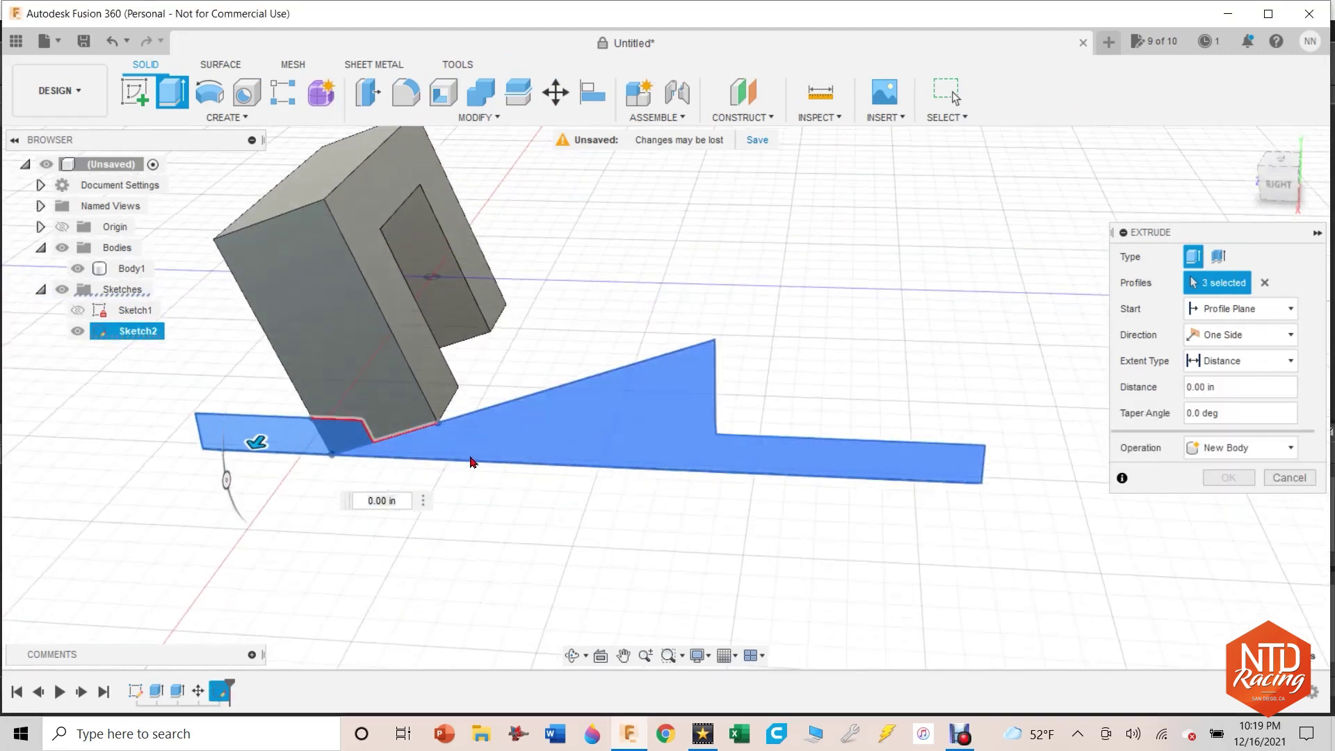
{"action": "left_click", "coordinate": [1276, 195]}
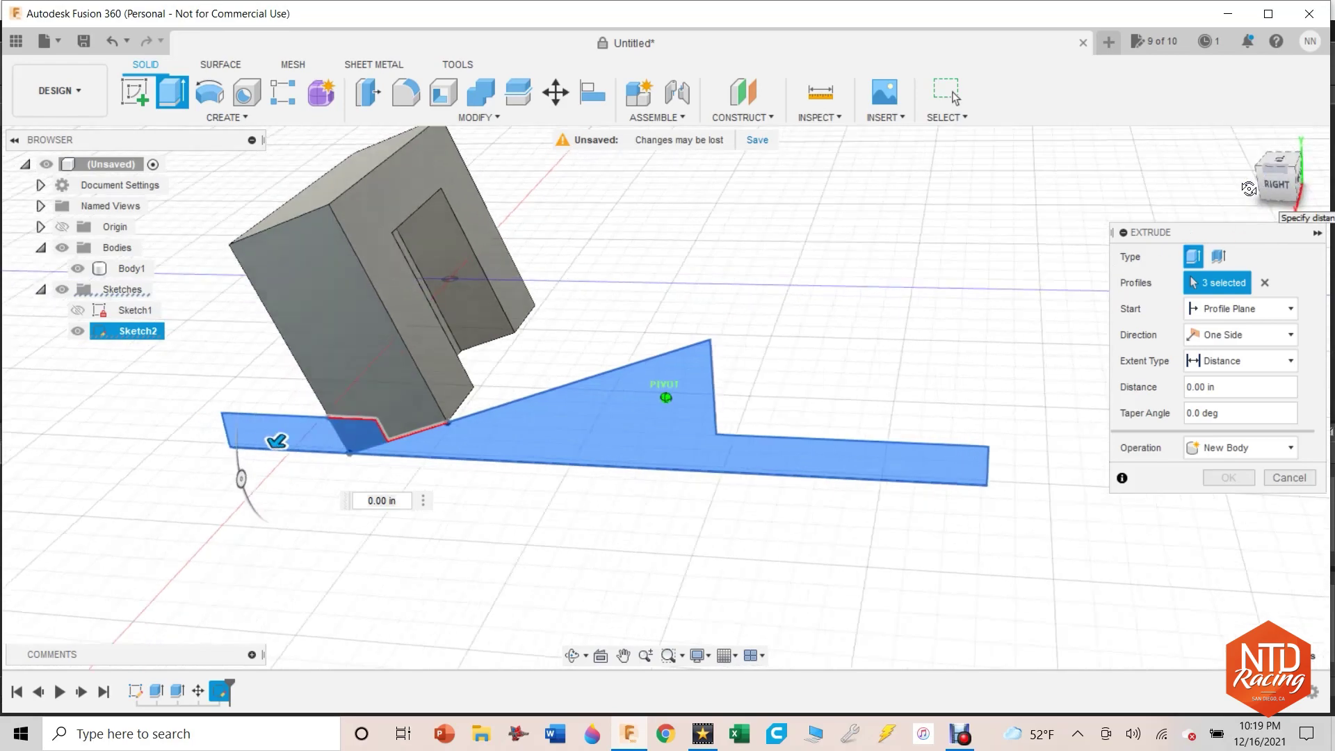
{"action": "left_click_drag", "start_coordinate": [306, 423], "coordinate": [422, 286]}
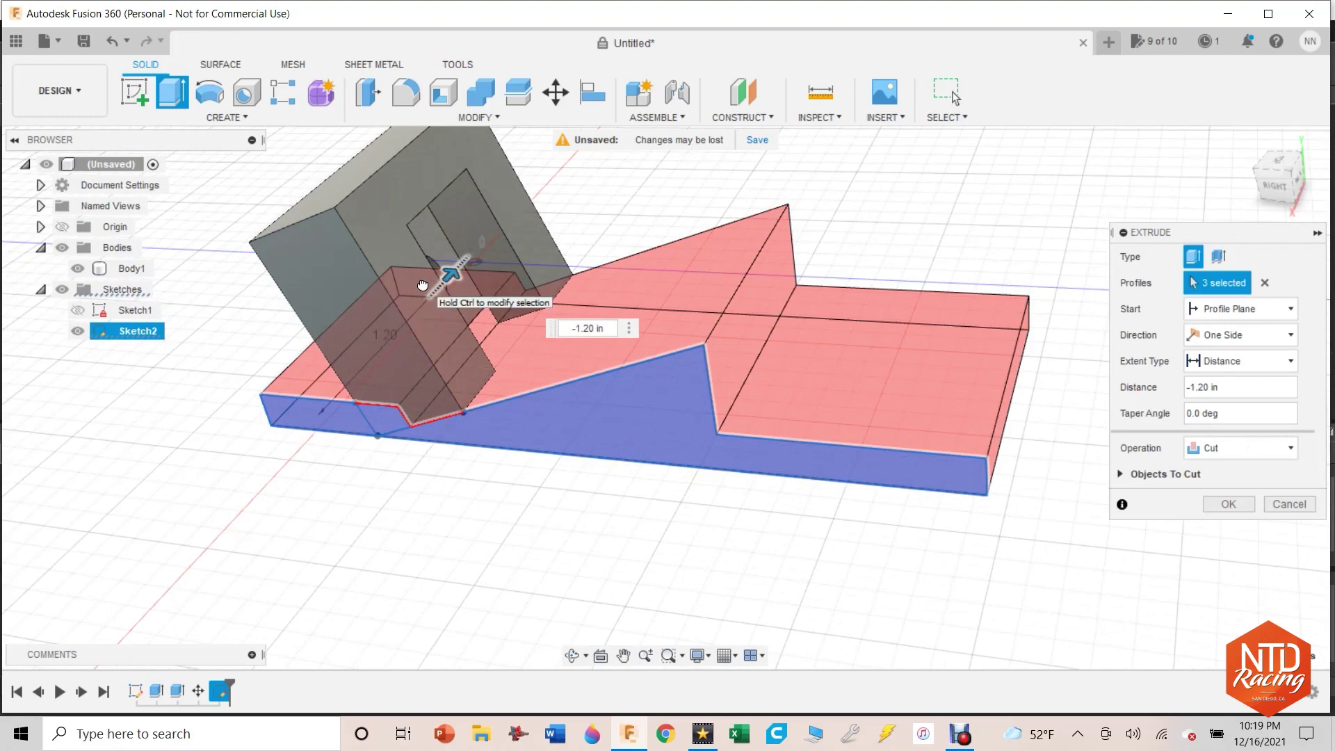
Step: Change the extrusion's operation to Join so the base and support merge with the block, and apply it
{"action": "scroll", "coordinate": [597, 286], "scroll_direction": "up", "scroll_amount": 2}
{"action": "scroll", "coordinate": [597, 287], "scroll_direction": "up", "scroll_amount": 3}
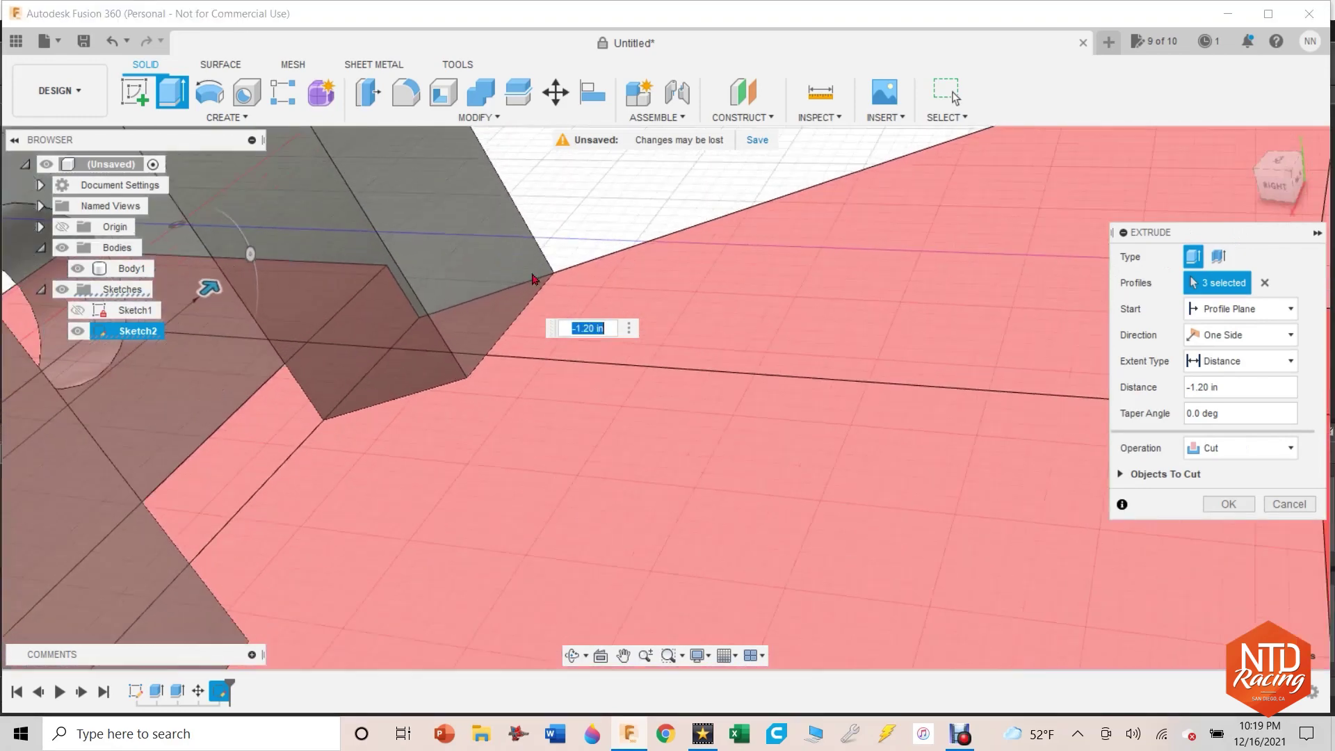
{"action": "mouse_move", "coordinate": [1313, 182]}
{"action": "scroll", "coordinate": [668, 390], "scroll_direction": "up", "scroll_amount": 5}
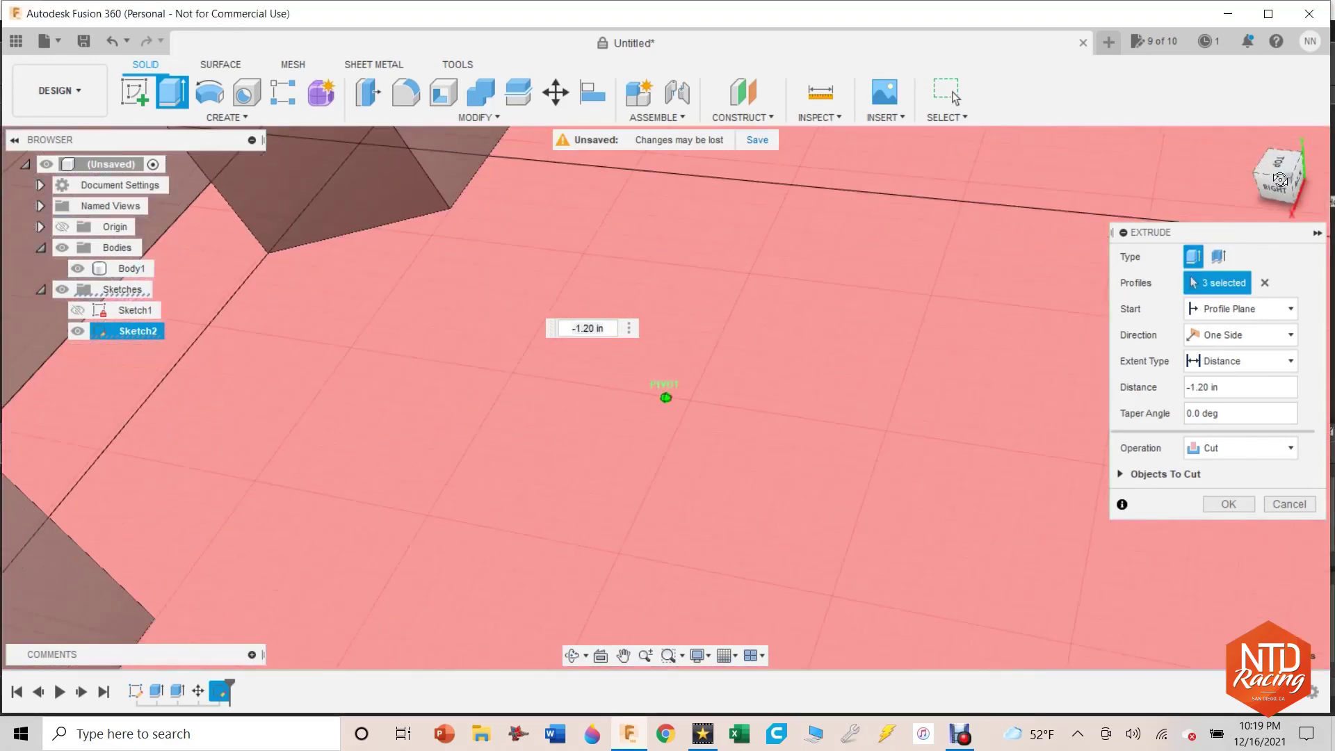
{"action": "scroll", "coordinate": [745, 383], "scroll_direction": "down", "scroll_amount": 5}
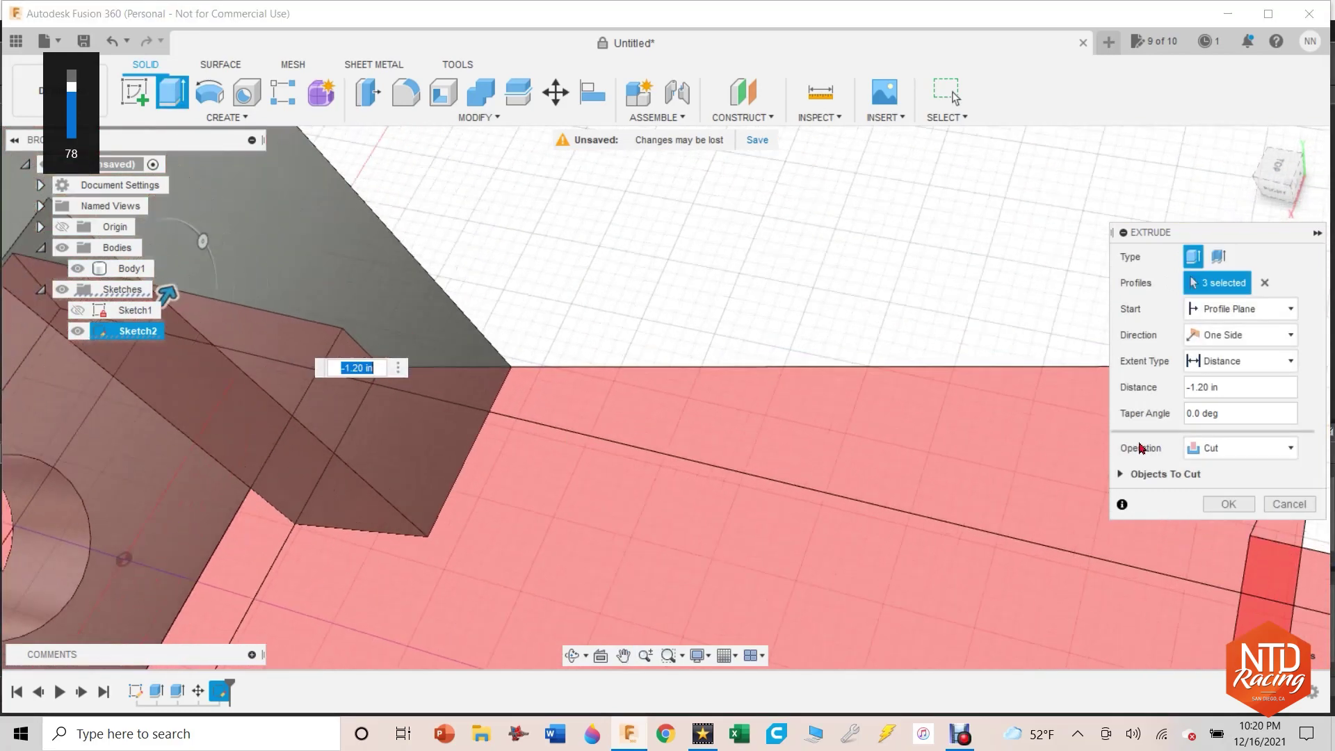
{"action": "left_click", "coordinate": [1254, 449]}
{"action": "left_click", "coordinate": [1217, 472]}
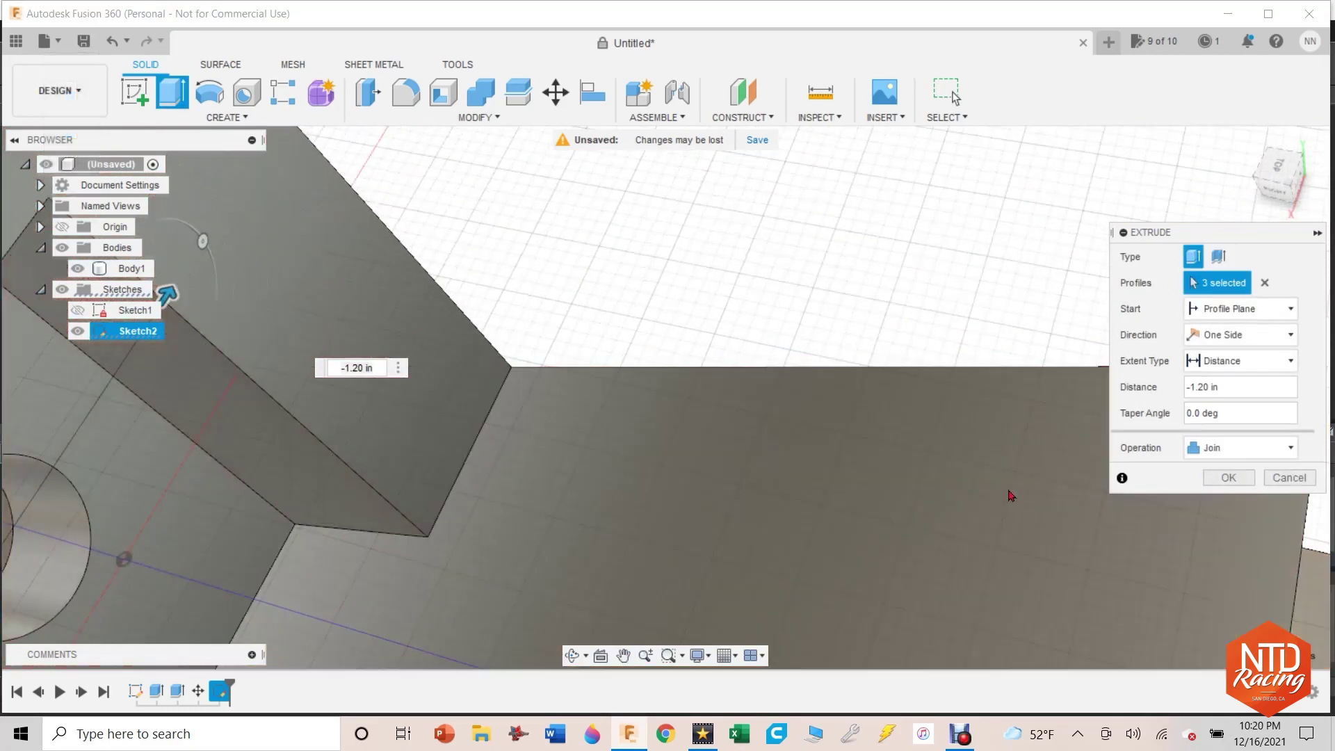
{"action": "middle_click_drag", "start_coordinate": [1295, 171], "coordinate": [900, 435], "text": "shift"}
{"action": "scroll", "coordinate": [899, 435], "scroll_direction": "down", "scroll_amount": 5}
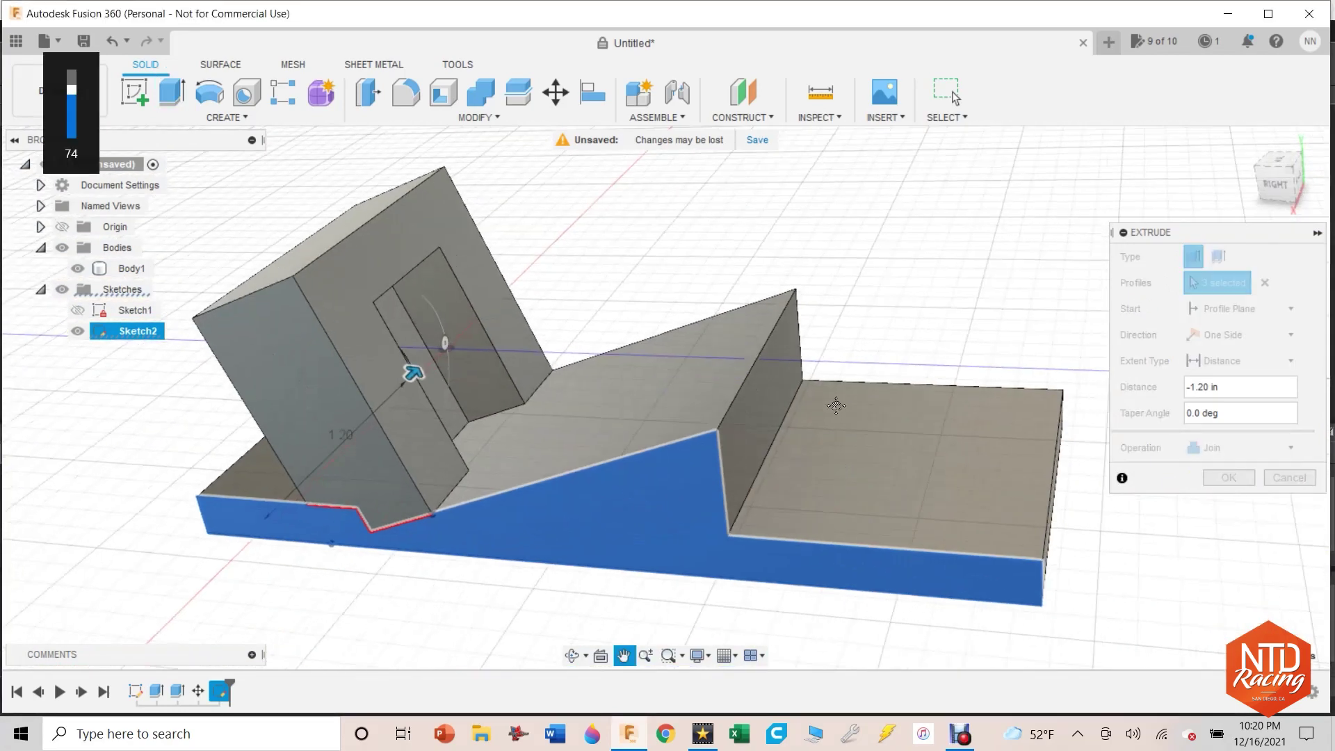
{"action": "left_click", "coordinate": [1229, 478]}
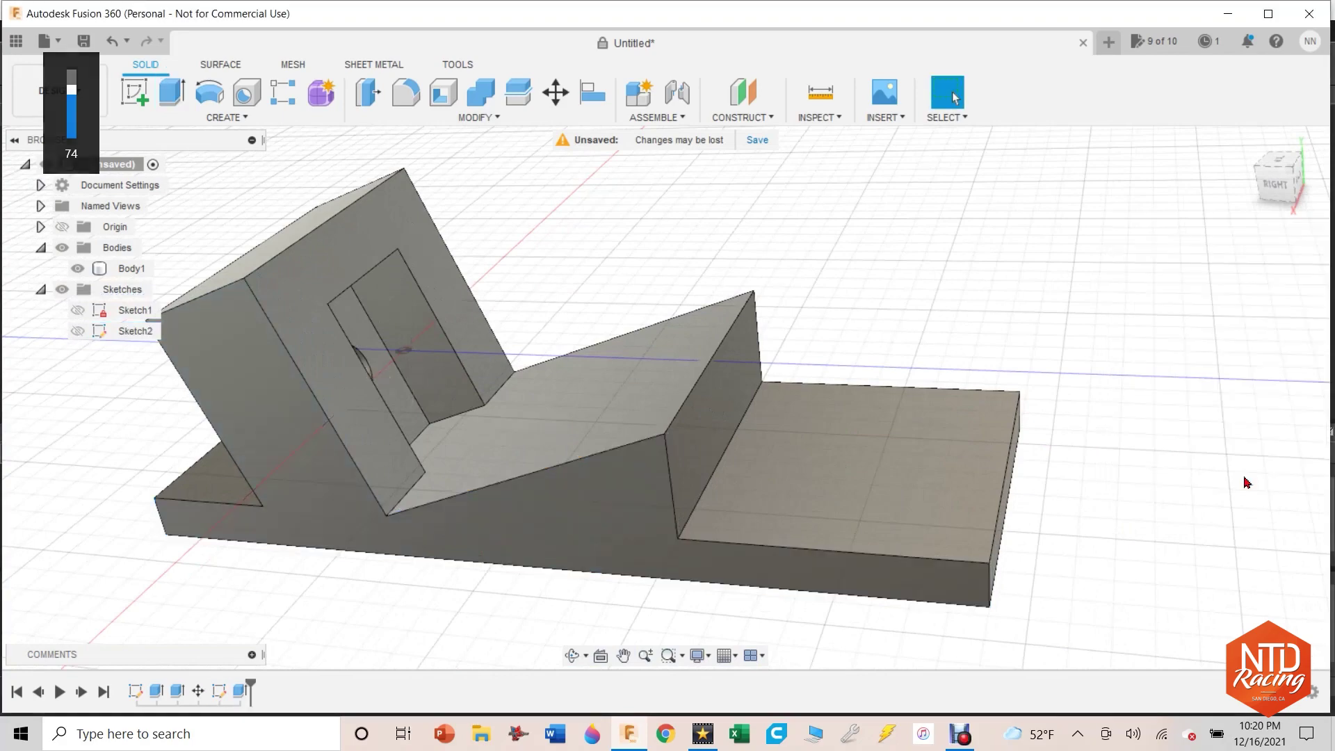
Step: Start a sketch on the base's flat upper face behind the angled support
{"action": "middle_click_drag", "start_coordinate": [661, 387], "coordinate": [1278, 189], "text": "shift"}
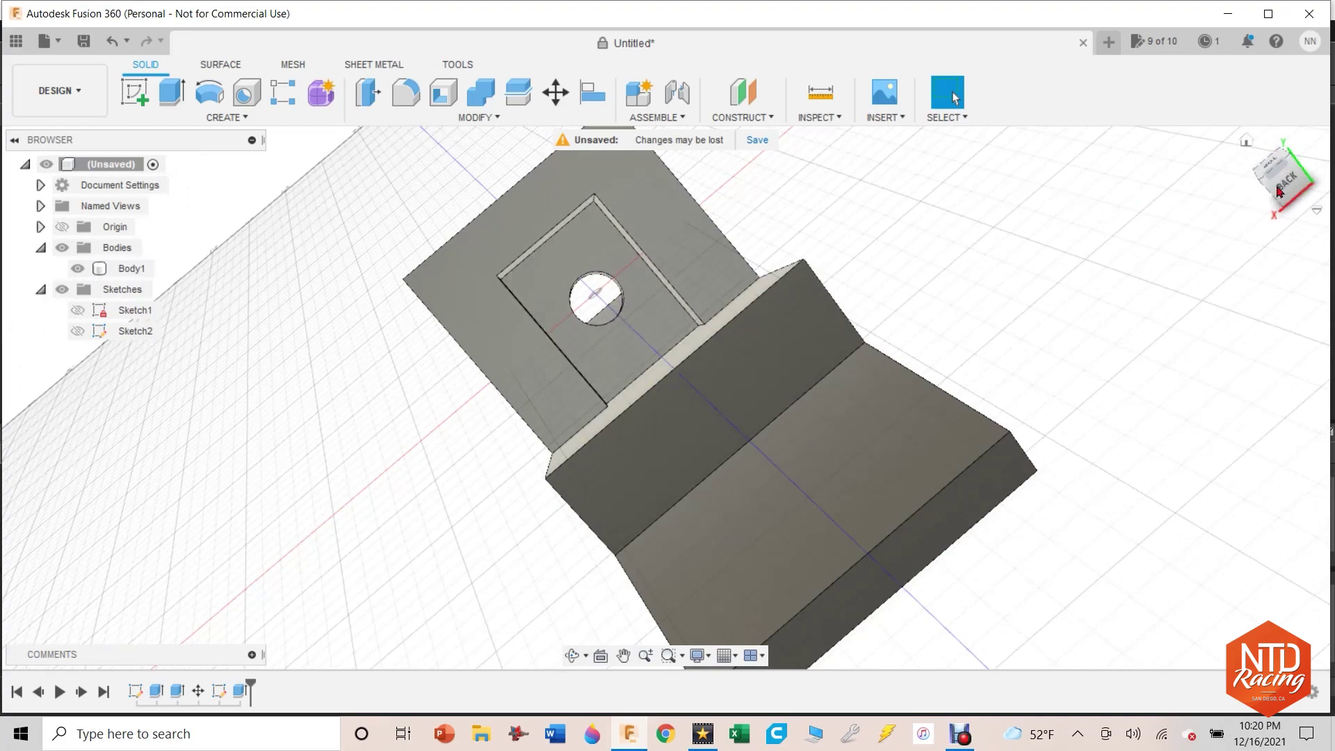
{"action": "middle_click_drag", "start_coordinate": [665, 398], "coordinate": [625, 487], "text": "shift"}
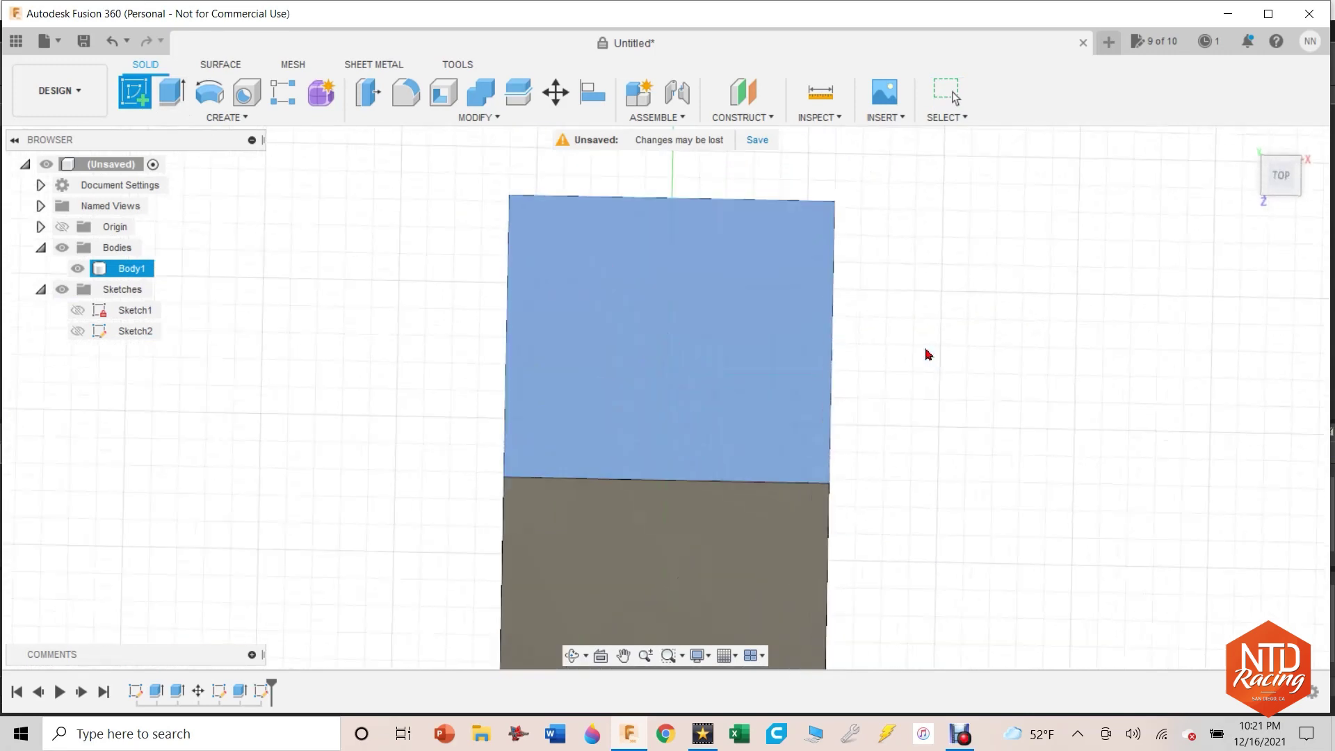
{"action": "left_click", "coordinate": [924, 353]}
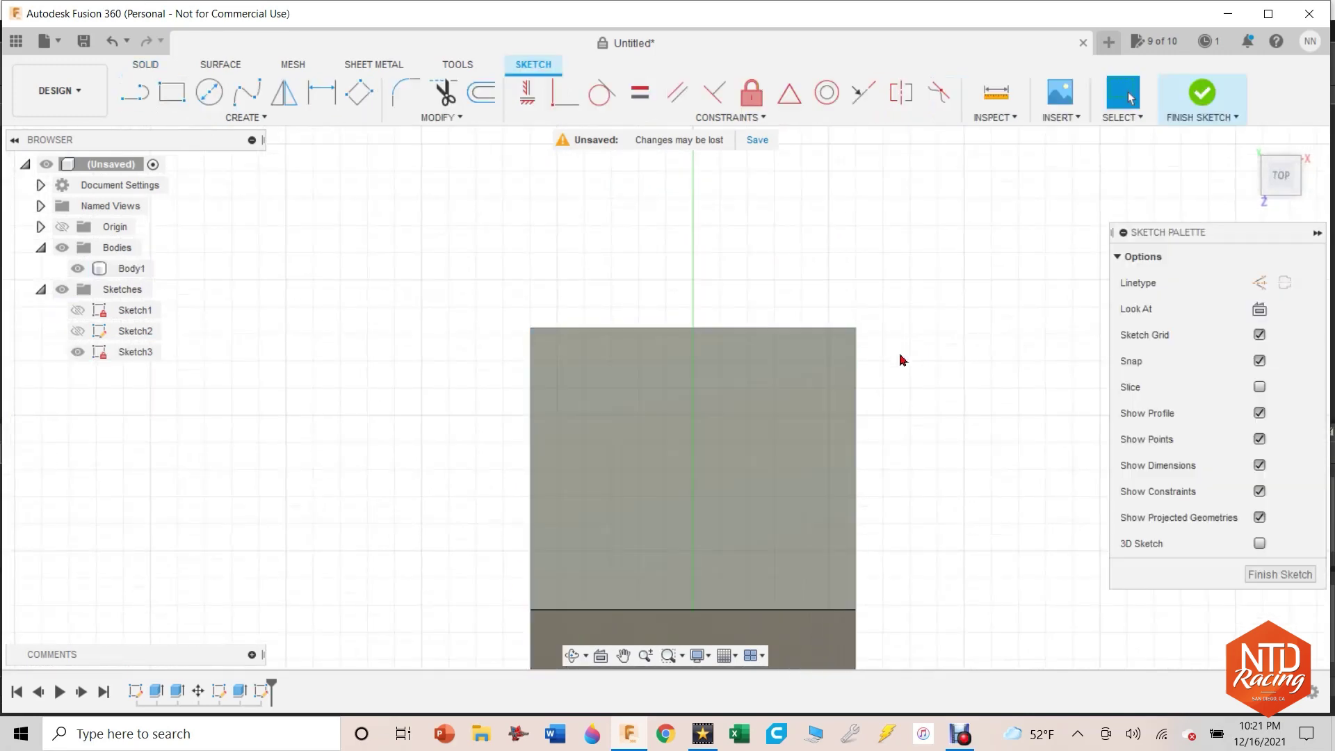
Step: Draw a 0.25 in construction line perpendicular to the face's outer edge, inward from the edge's midpoint
{"action": "left_click", "coordinate": [136, 92]}
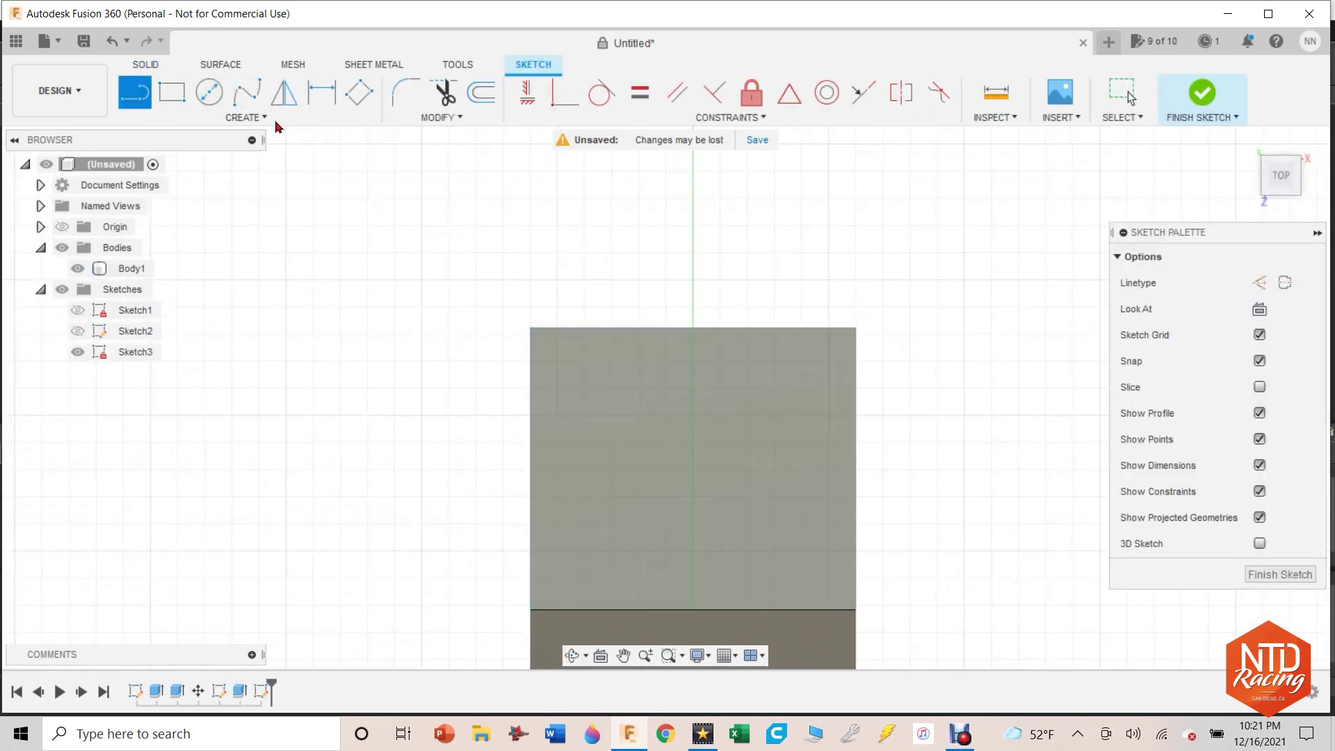
{"action": "left_click", "coordinate": [1264, 283]}
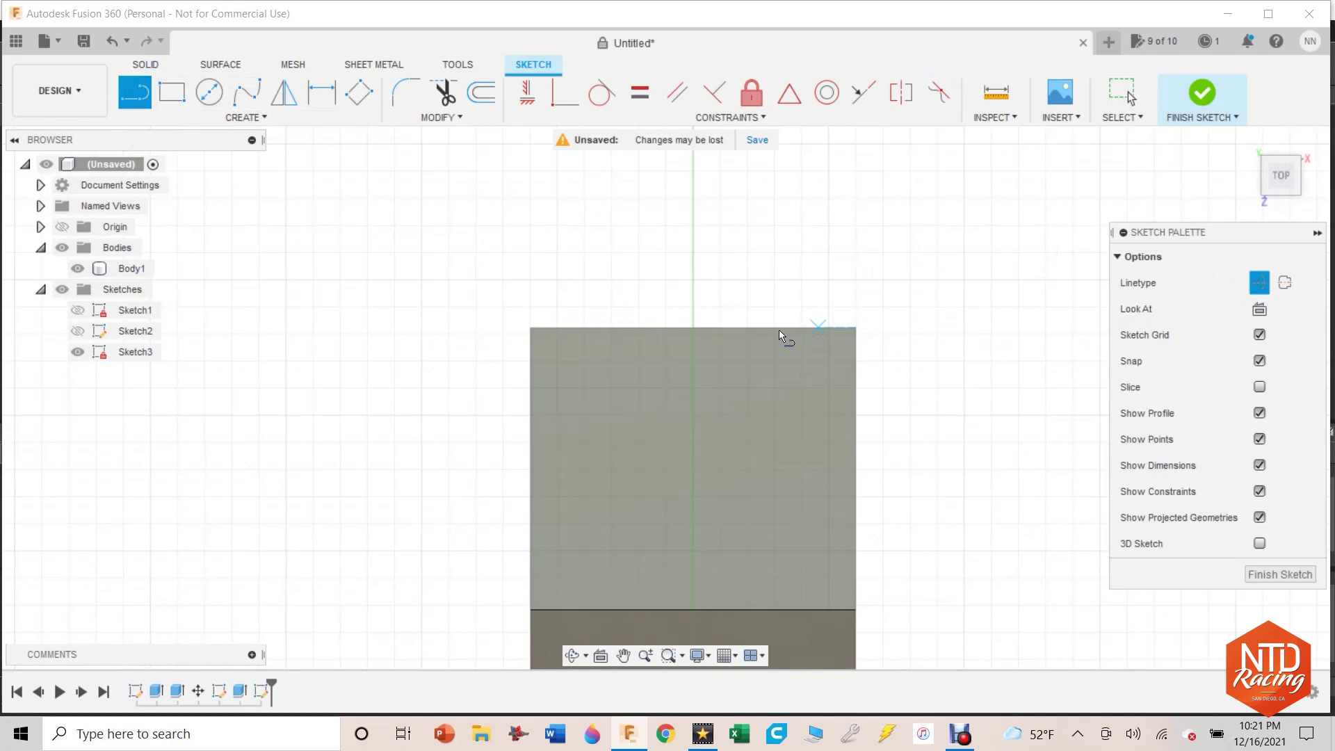
{"action": "left_click", "coordinate": [694, 331]}
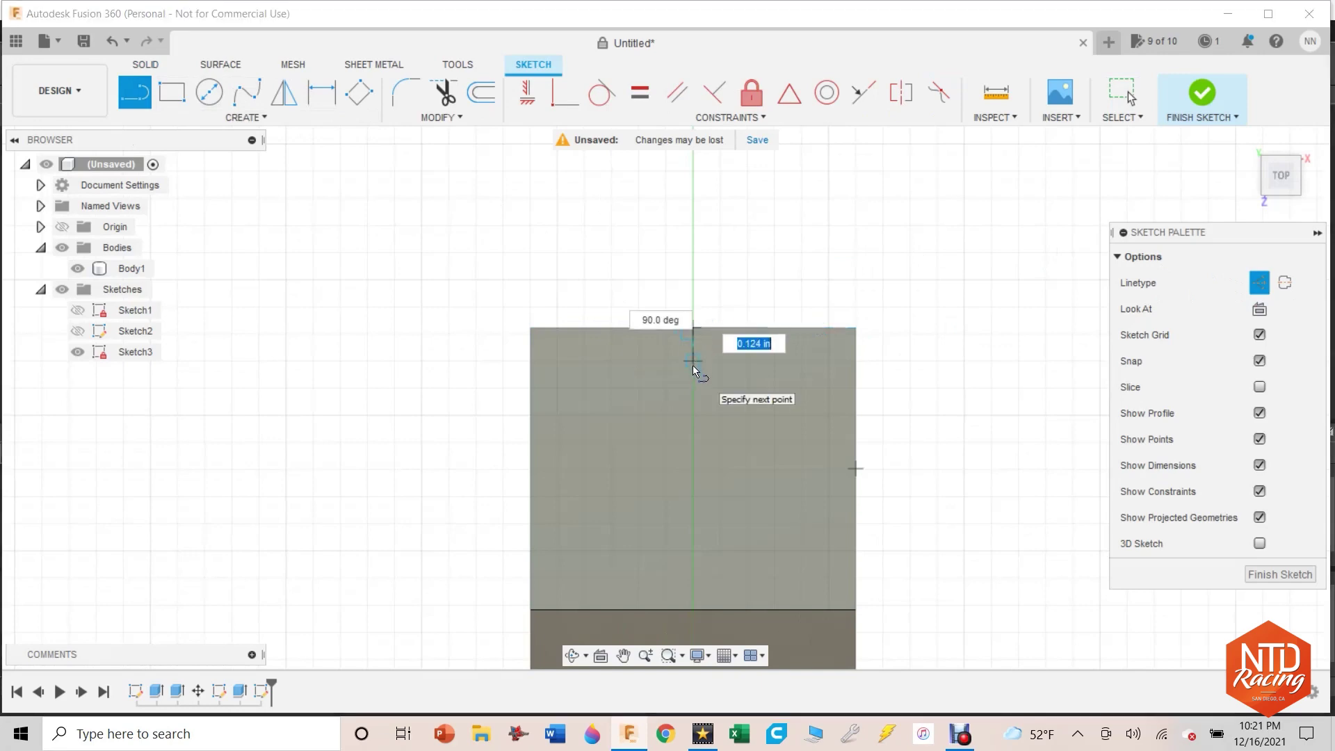
{"action": "type", "text": ".25"}
{"action": "key", "text": "Tab"}
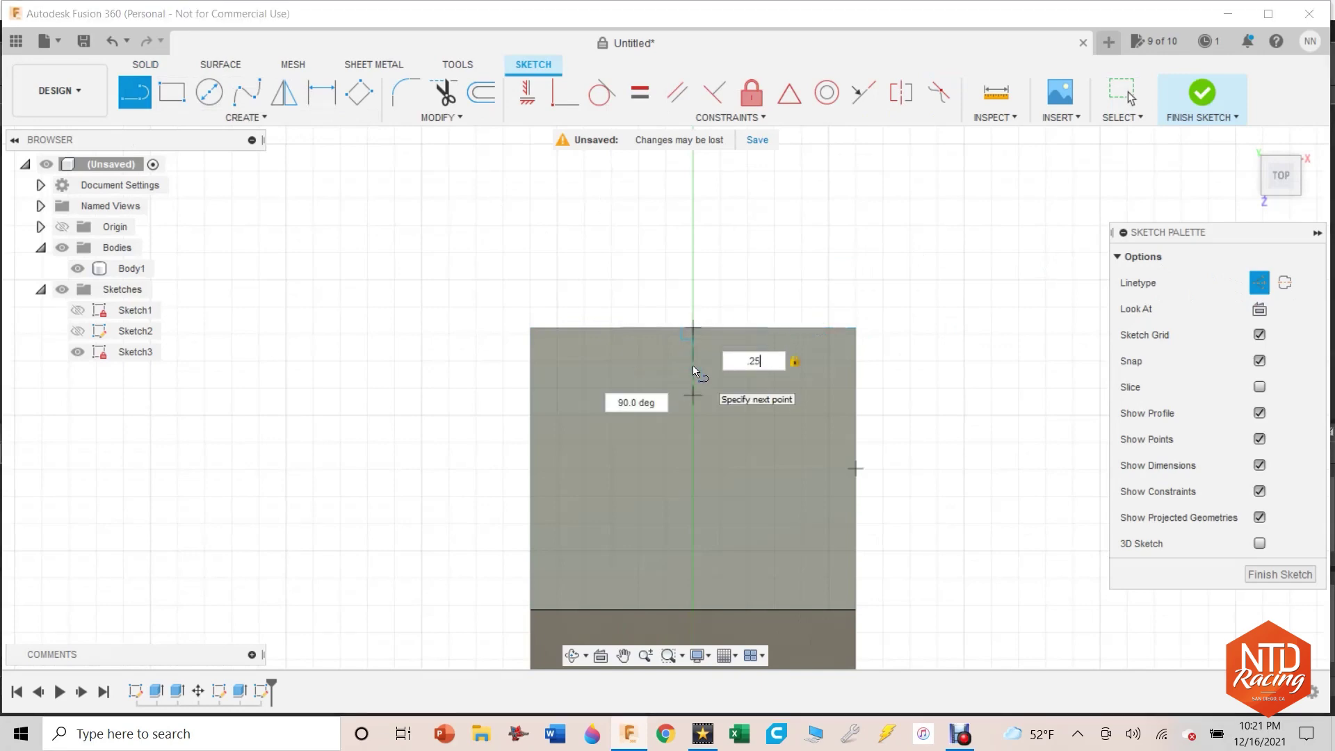
{"action": "key", "text": "Return"}
{"action": "key", "text": "Escape"}
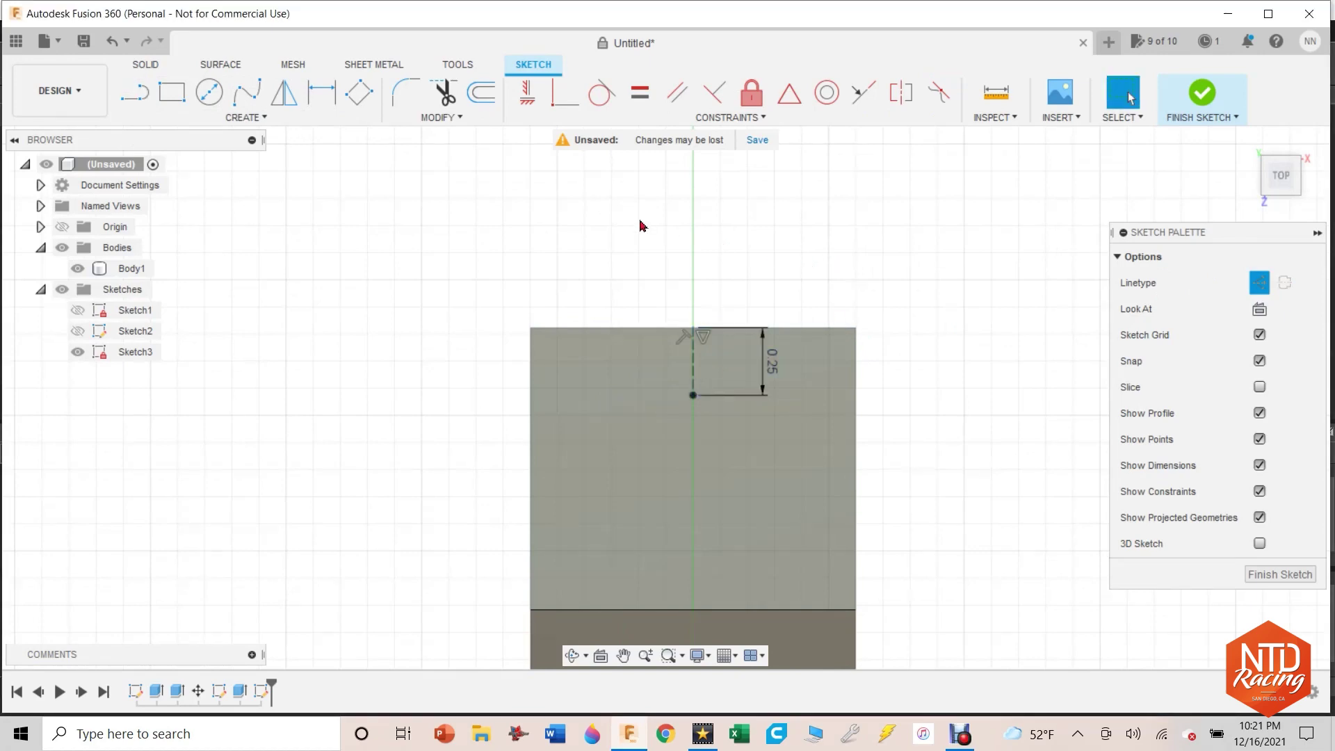
Step: Draw a 0.2 in diameter circle with normal linetype, centered on the inner end of the construction line
{"action": "key", "text": "c"}
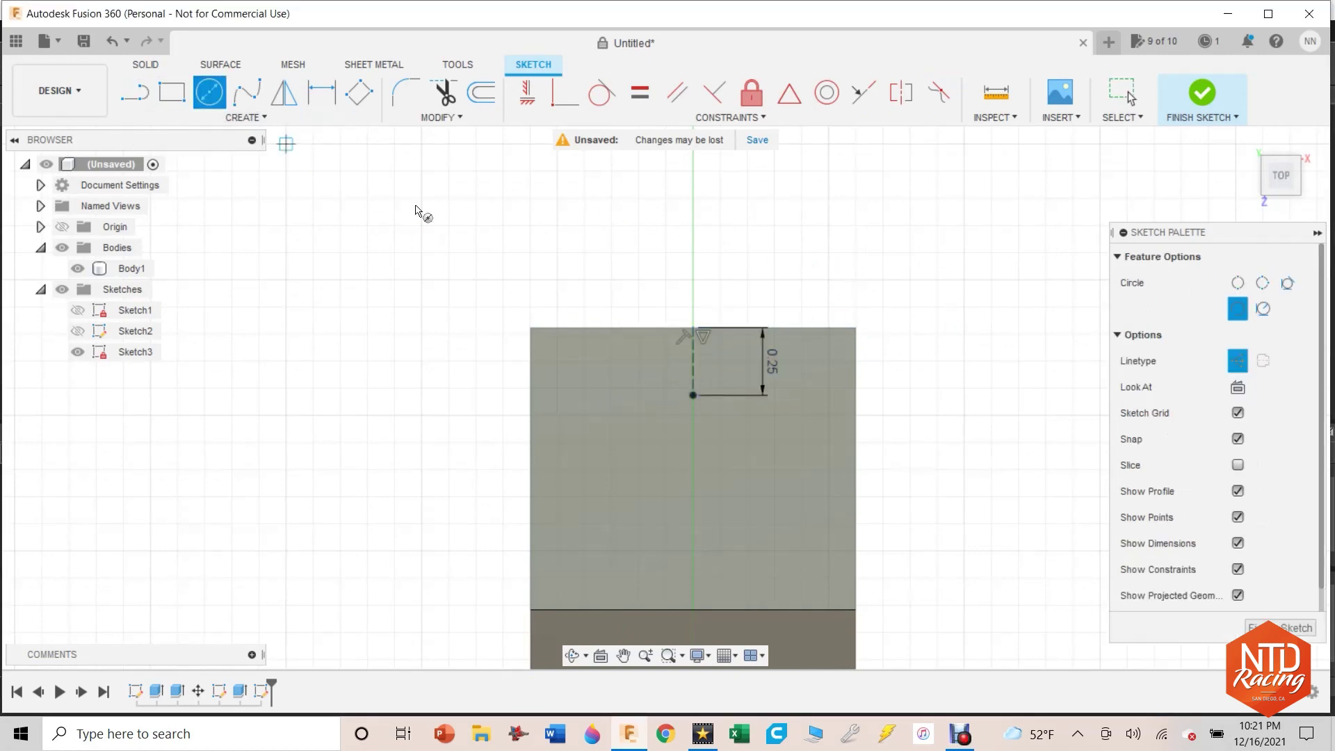
{"action": "left_click", "coordinate": [688, 396]}
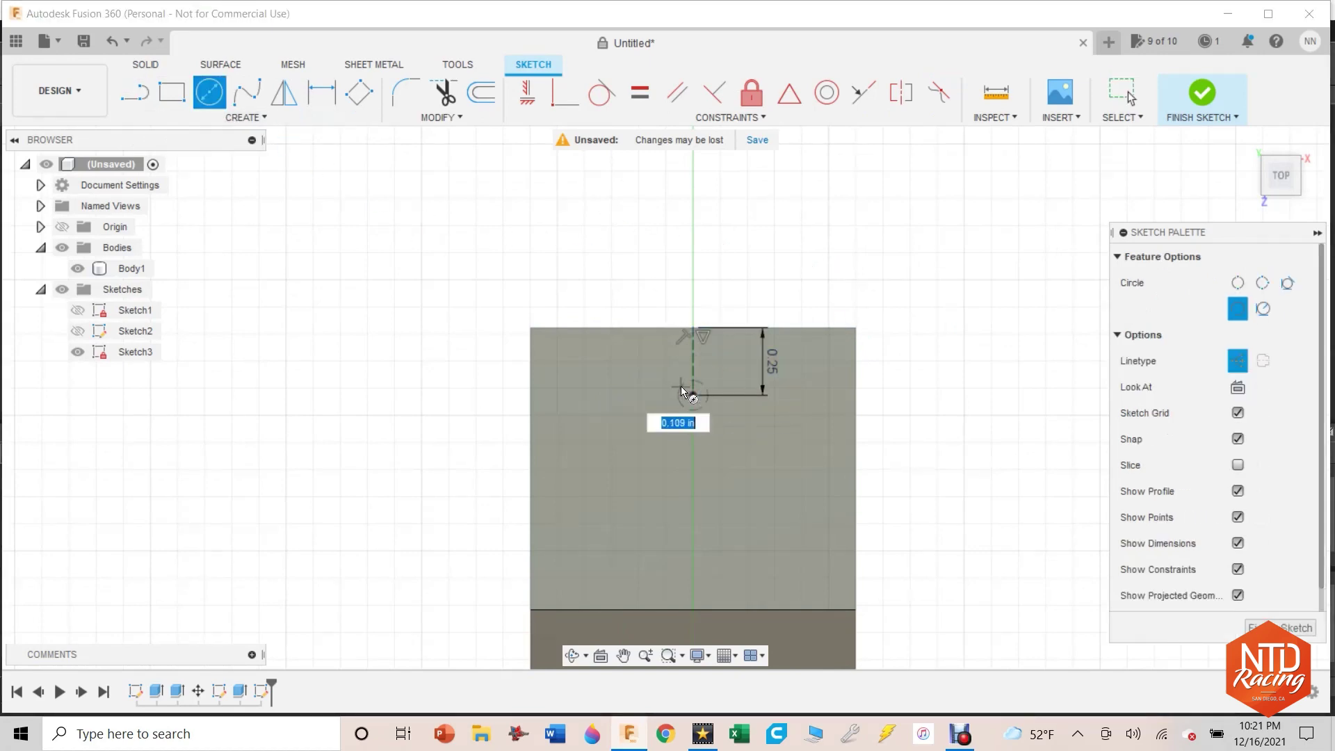
{"action": "left_click", "coordinate": [1237, 361]}
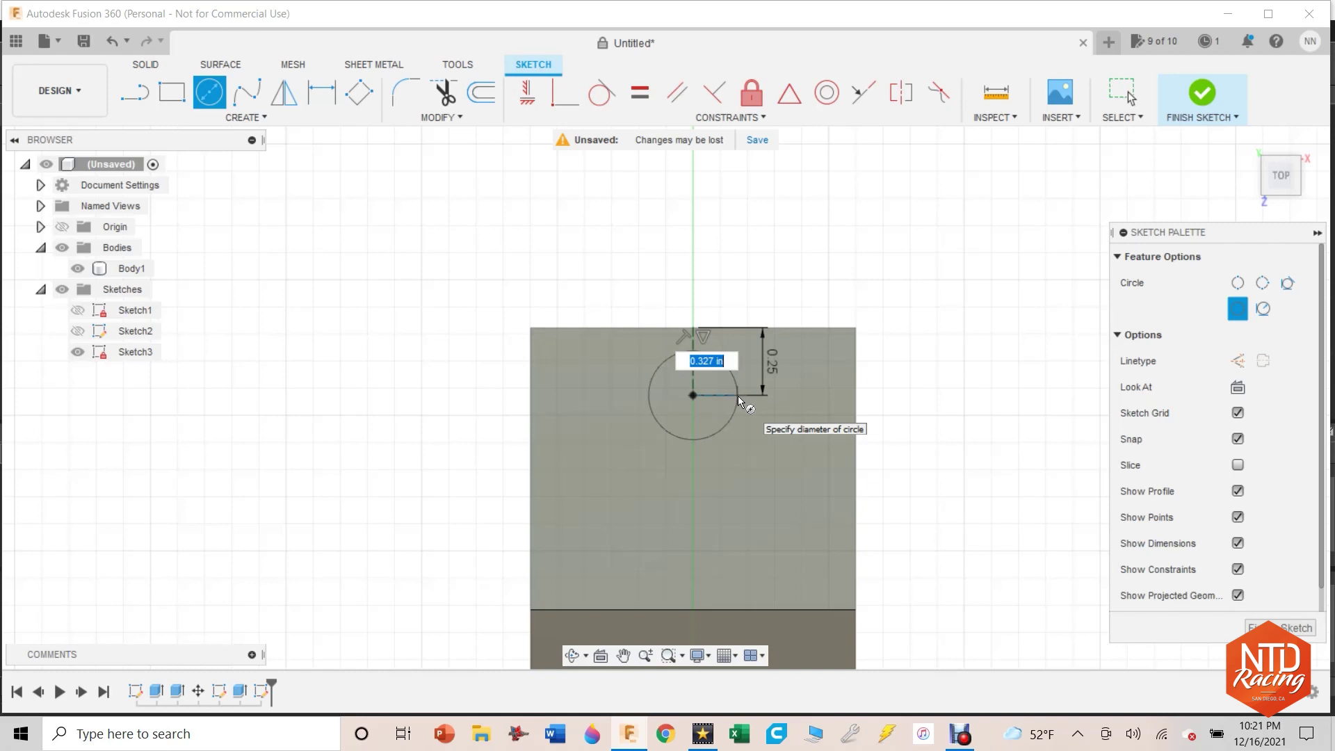
{"action": "type", "text": ".2"}
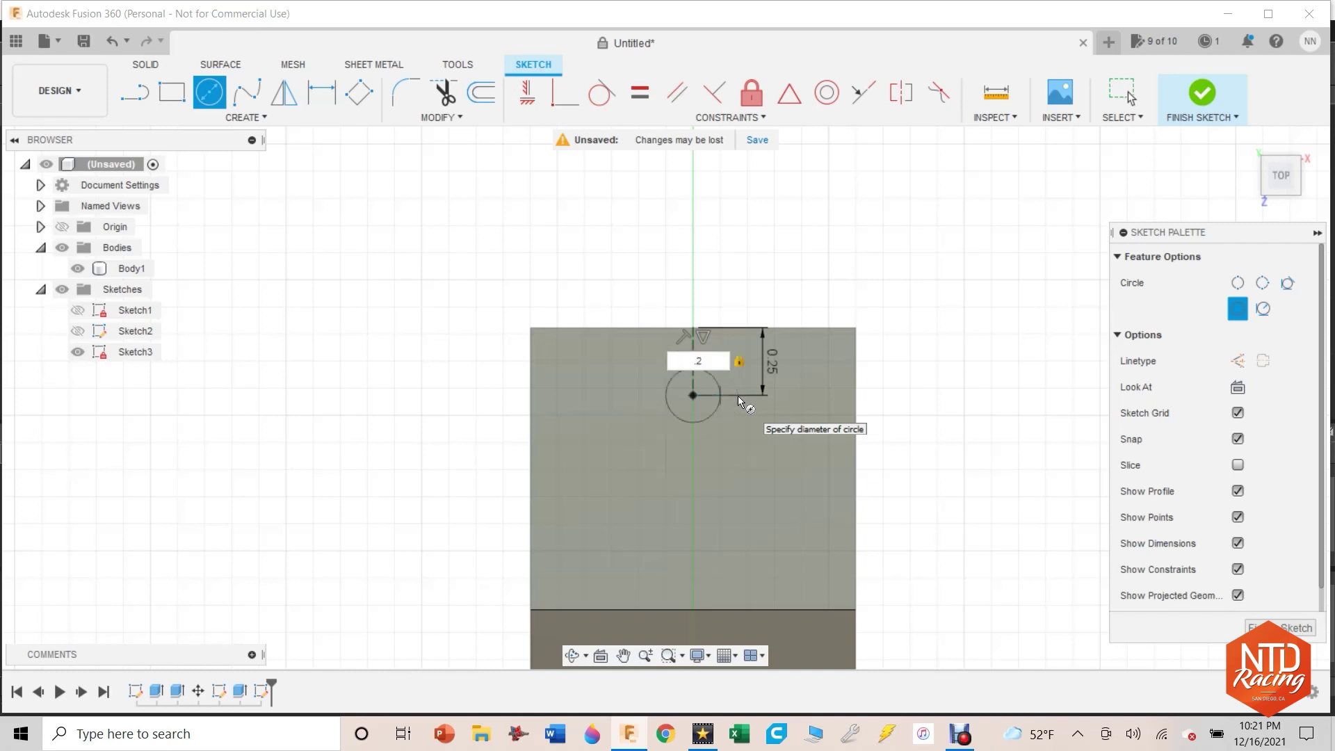
{"action": "key", "text": "Return"}
{"action": "key", "text": "Escape"}
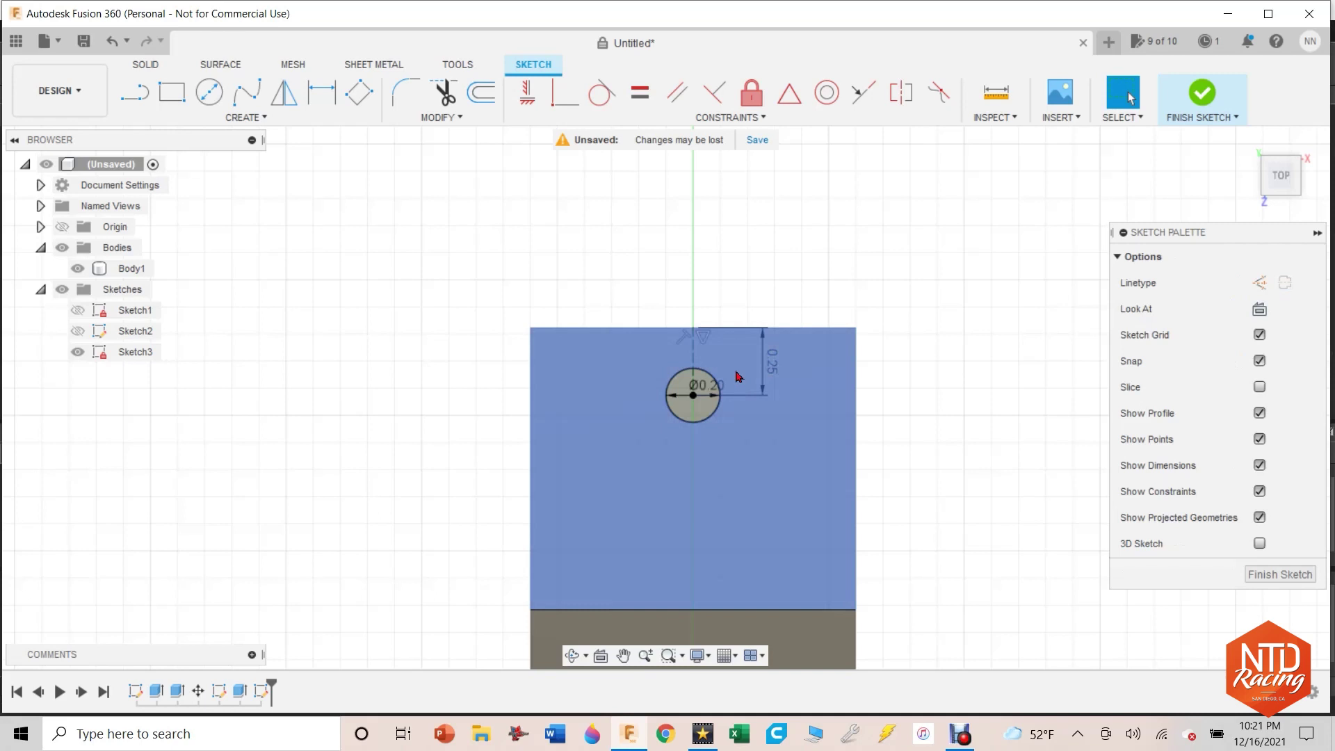
Step: Draw a six-sided circumscribed polygon around the circle's center, 0.19 in from the center to its flats, with one flat parallel to the outer edge
{"action": "left_click", "coordinate": [247, 116]}
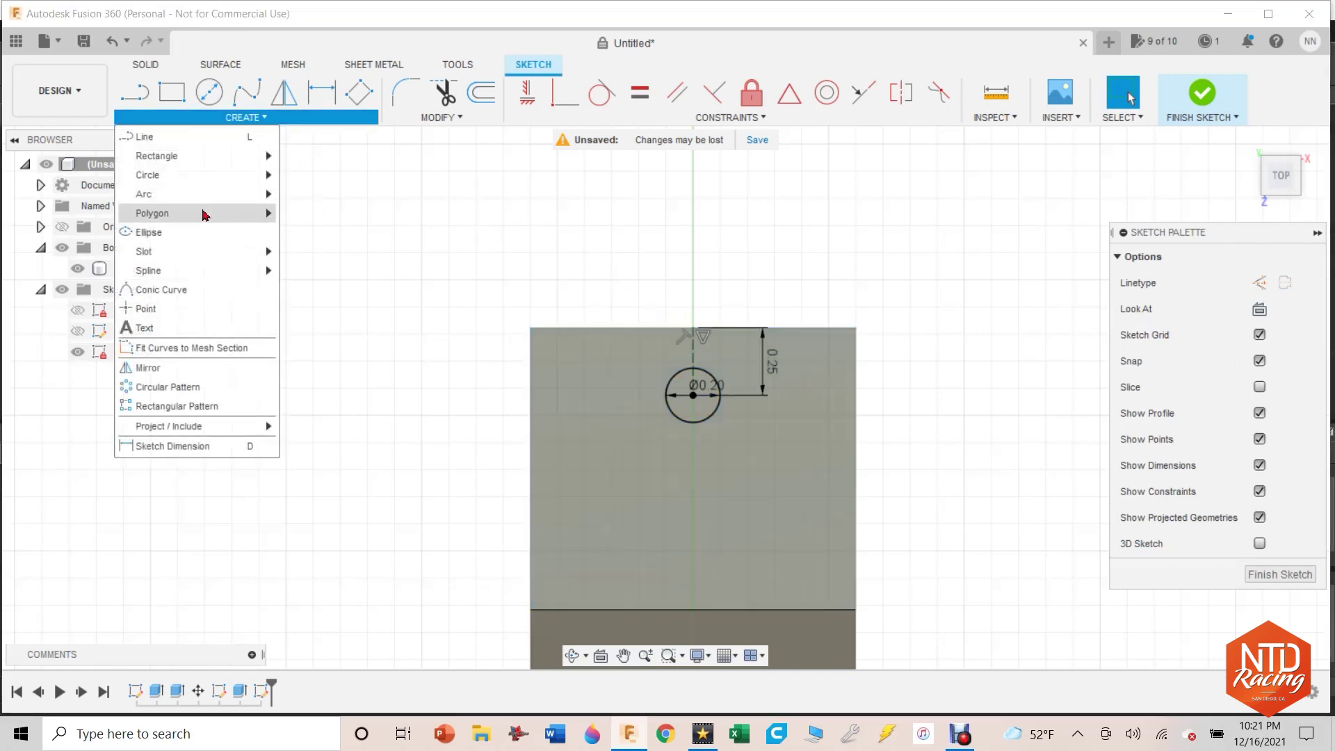
{"action": "mouse_move", "coordinate": [269, 214]}
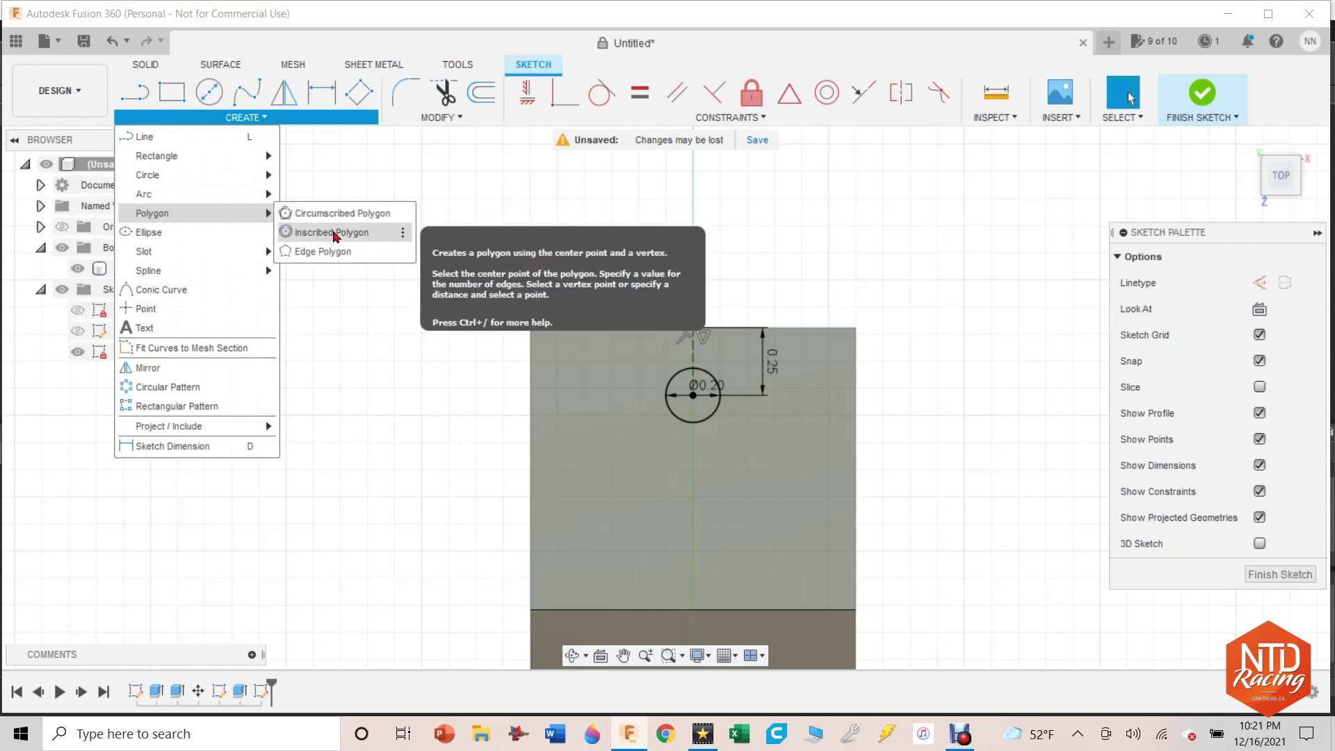
{"action": "key", "text": "Escape"}
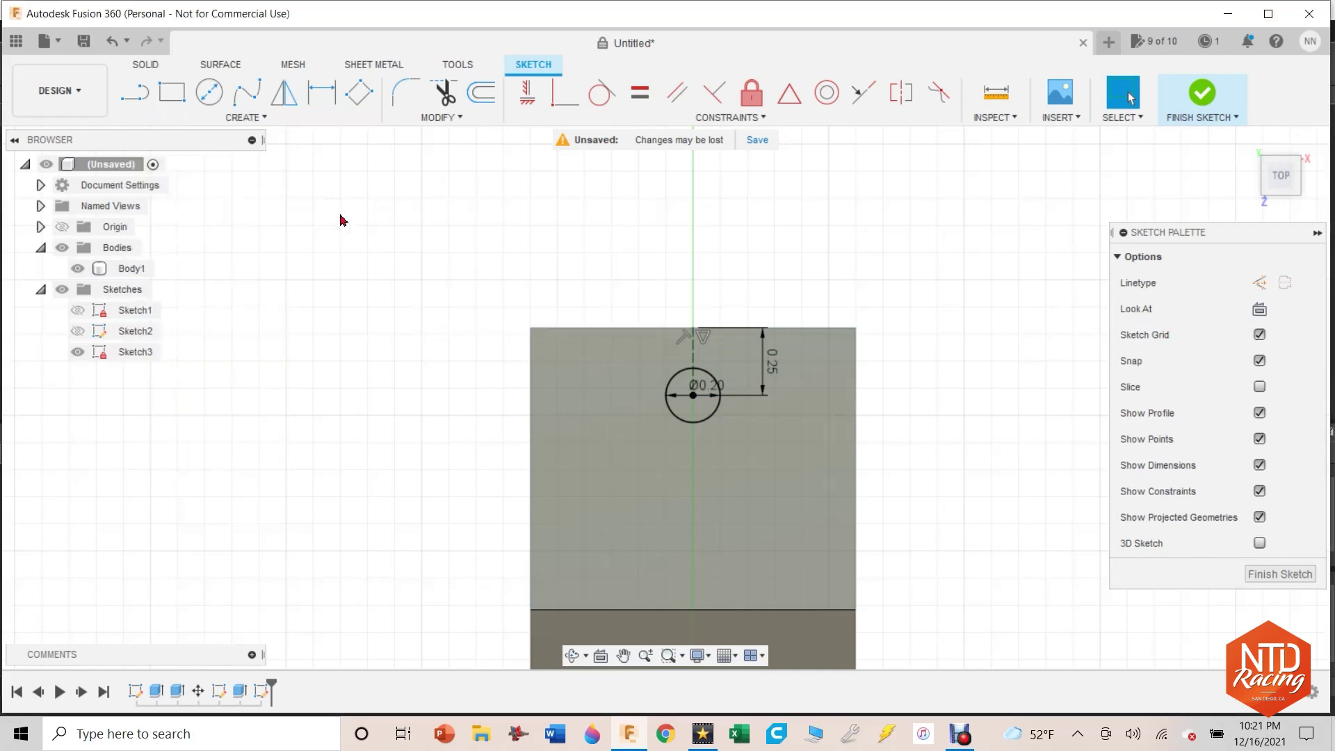
{"action": "left_click", "coordinate": [697, 395]}
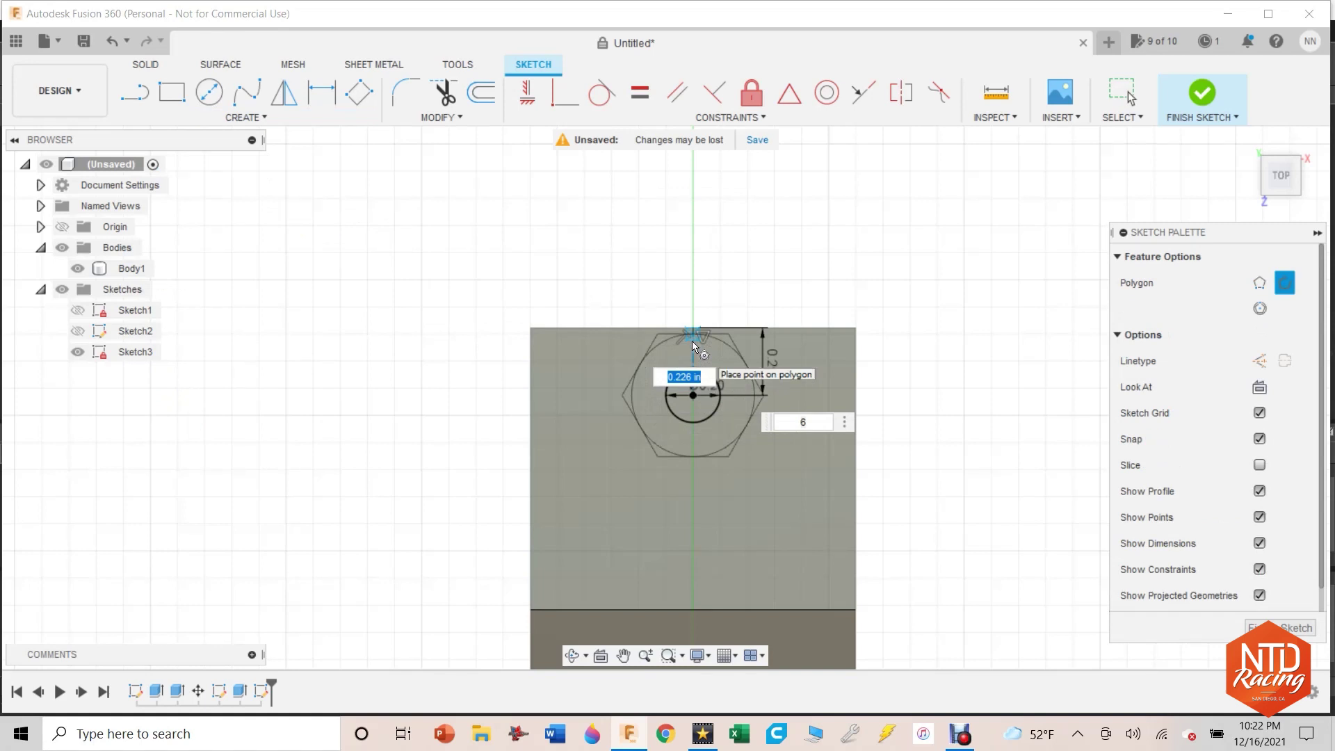
{"action": "type", "text": ".19"}
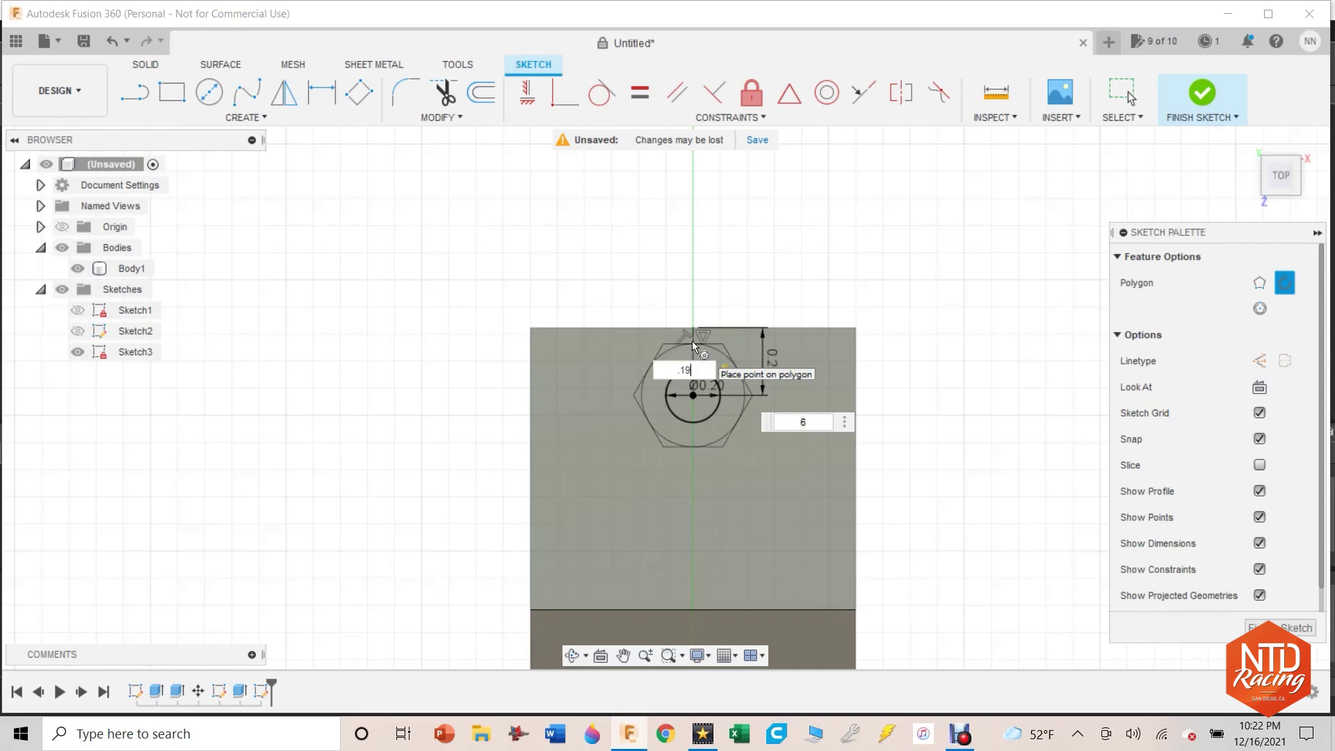
{"action": "left_click", "coordinate": [693, 345]}
{"action": "key", "text": "Escape"}
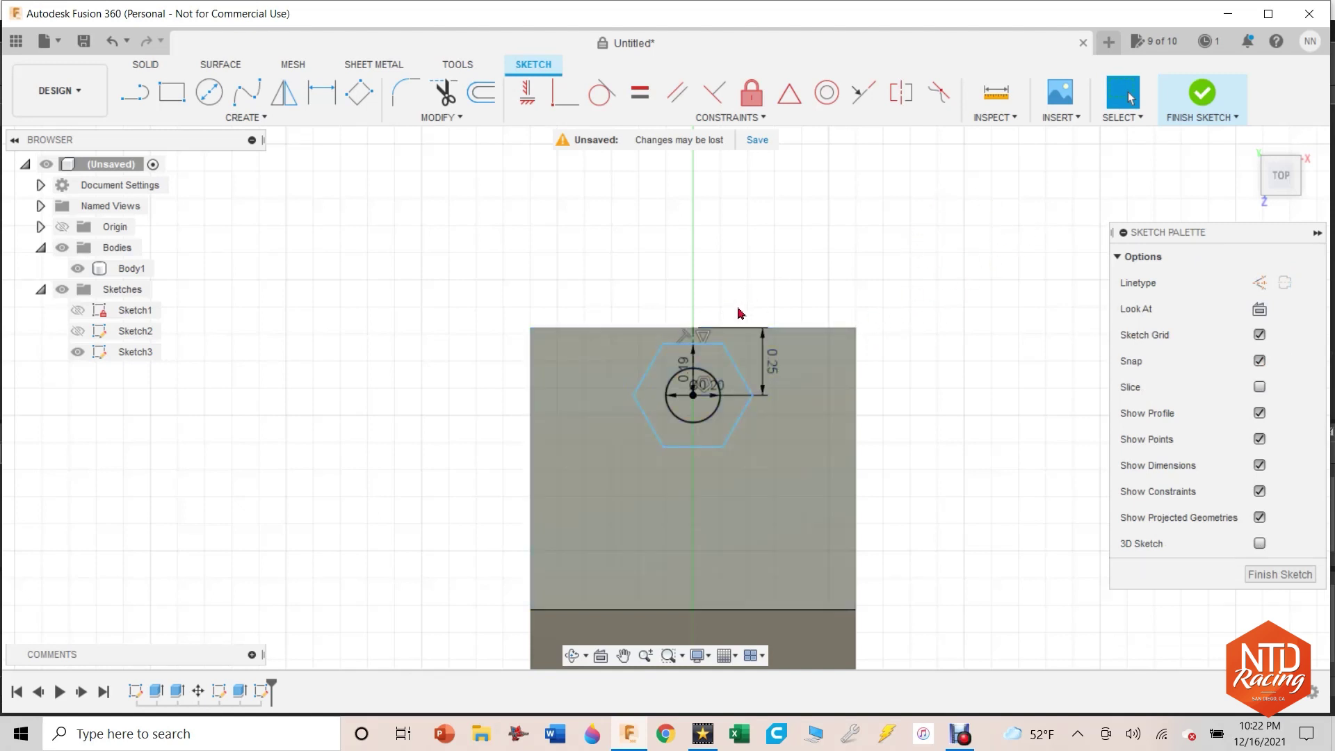
Step: Extrude the circle profile -0.80 in as a cut through the base
{"action": "key", "text": "e"}
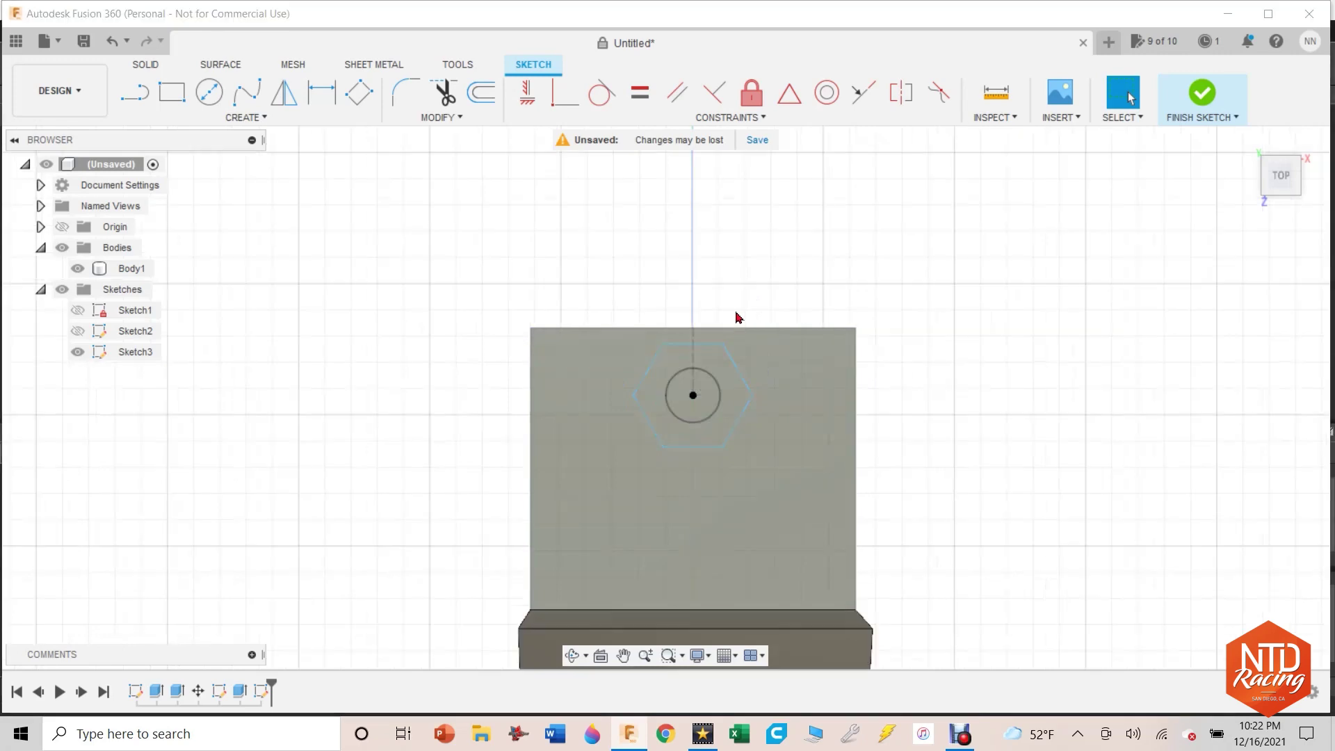
{"action": "left_click", "coordinate": [698, 393]}
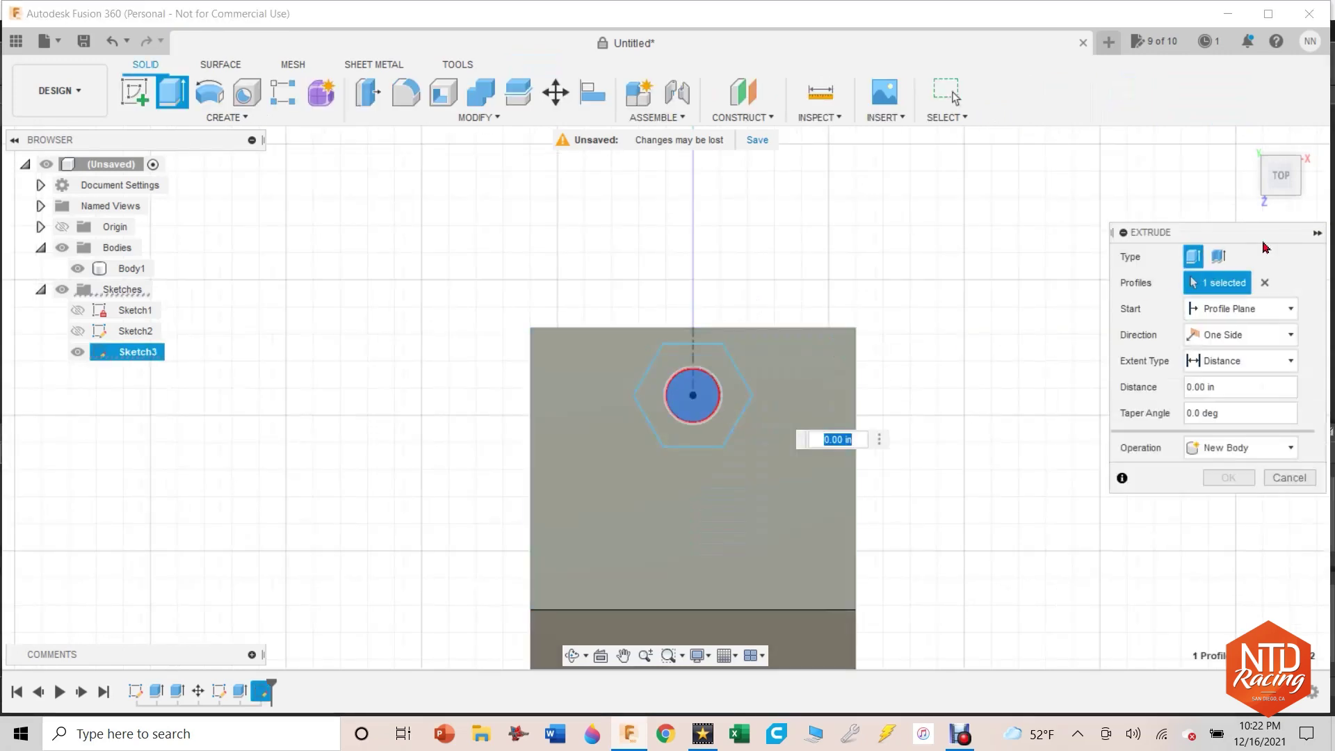
{"action": "left_click_drag", "start_coordinate": [1282, 176], "coordinate": [1269, 187]}
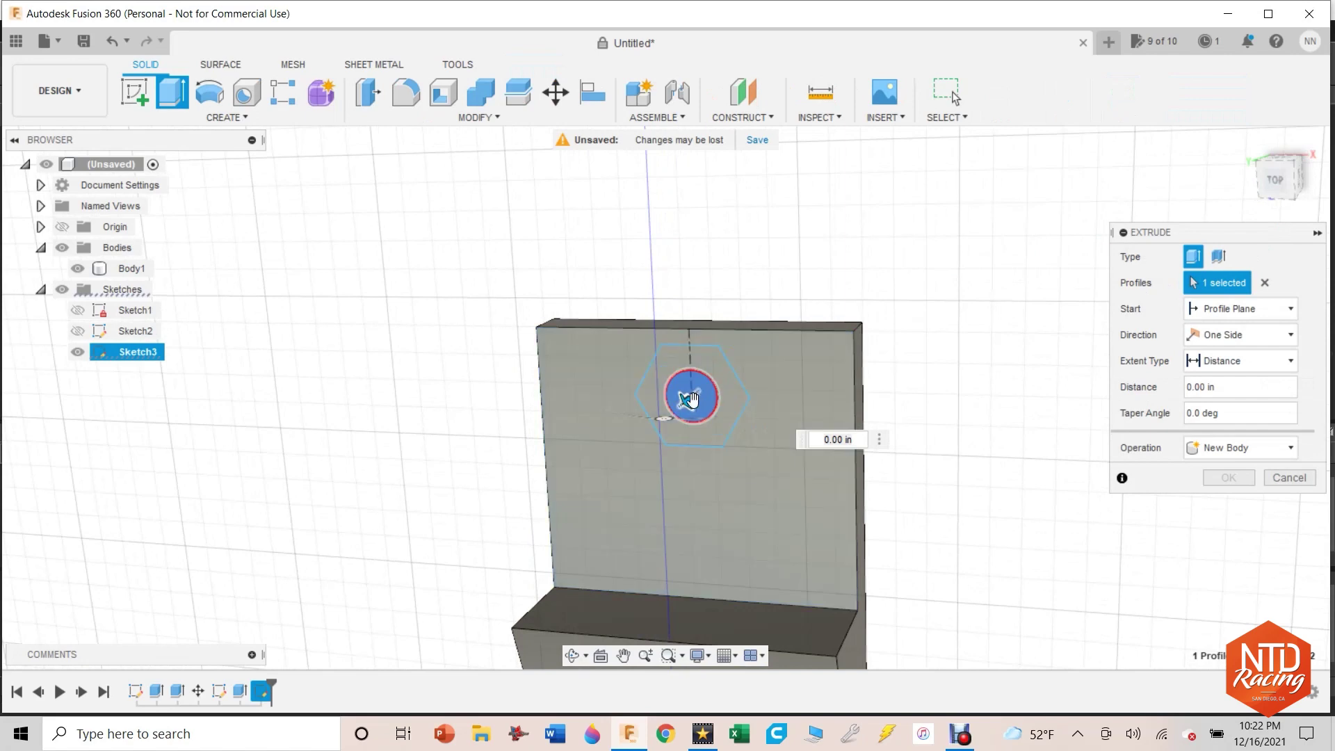
{"action": "left_click_drag", "start_coordinate": [687, 401], "coordinate": [752, 344]}
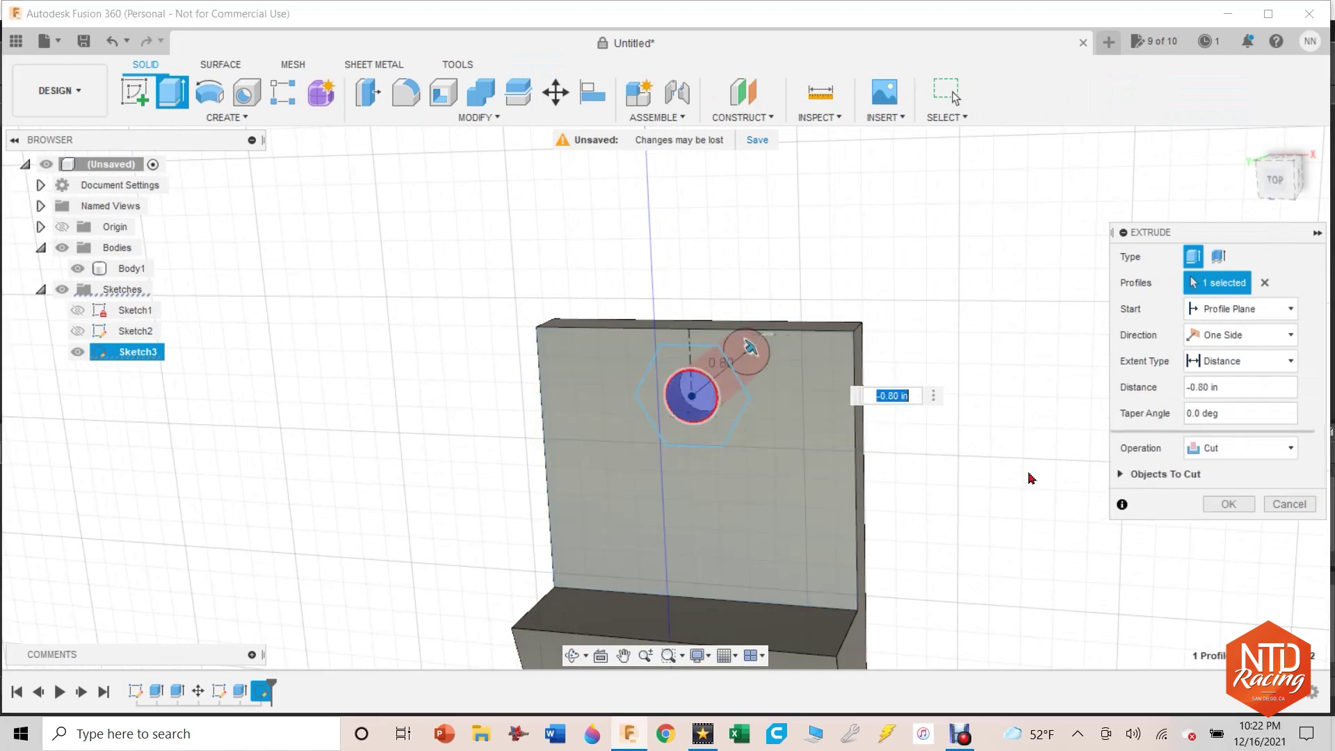
{"action": "left_click", "coordinate": [1228, 504]}
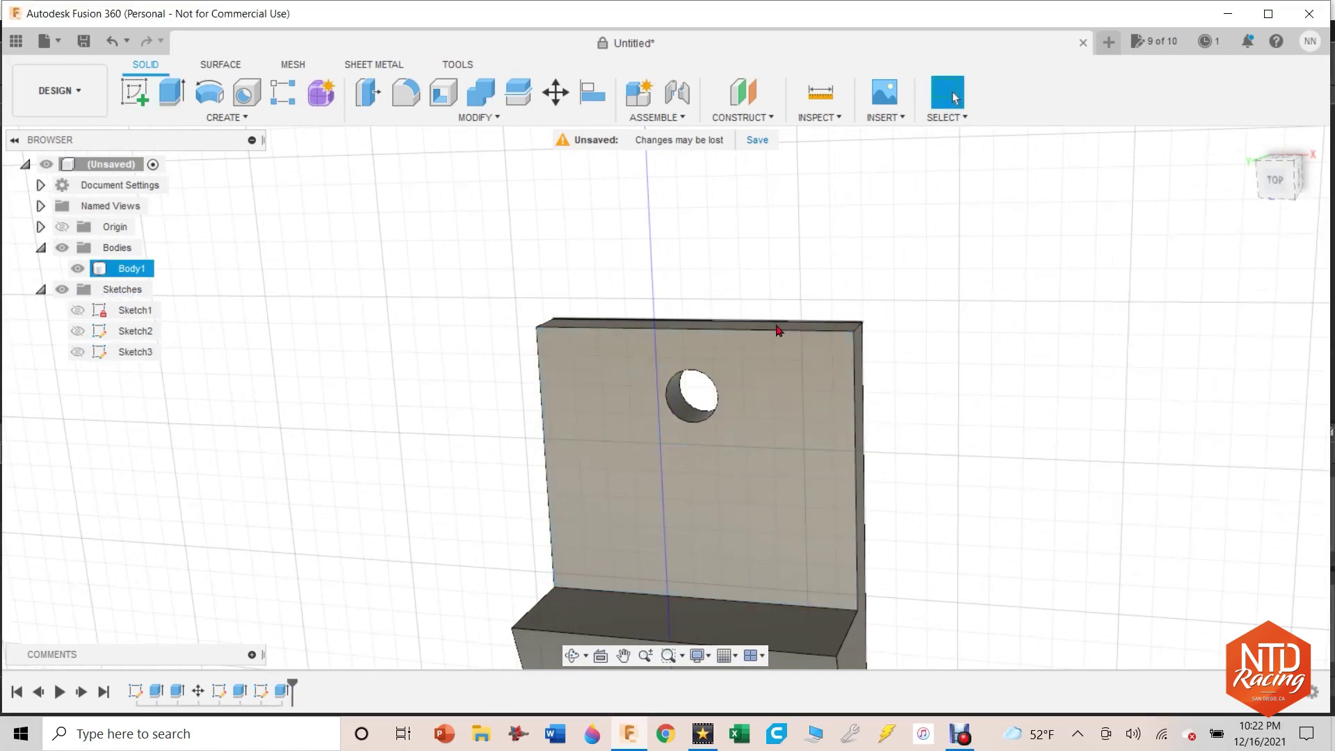
Step: Show the hexagon's sketch again and extrude the profile between hexagon and hole -0.10 in as a cut into the base
{"action": "right_click", "coordinate": [137, 353]}
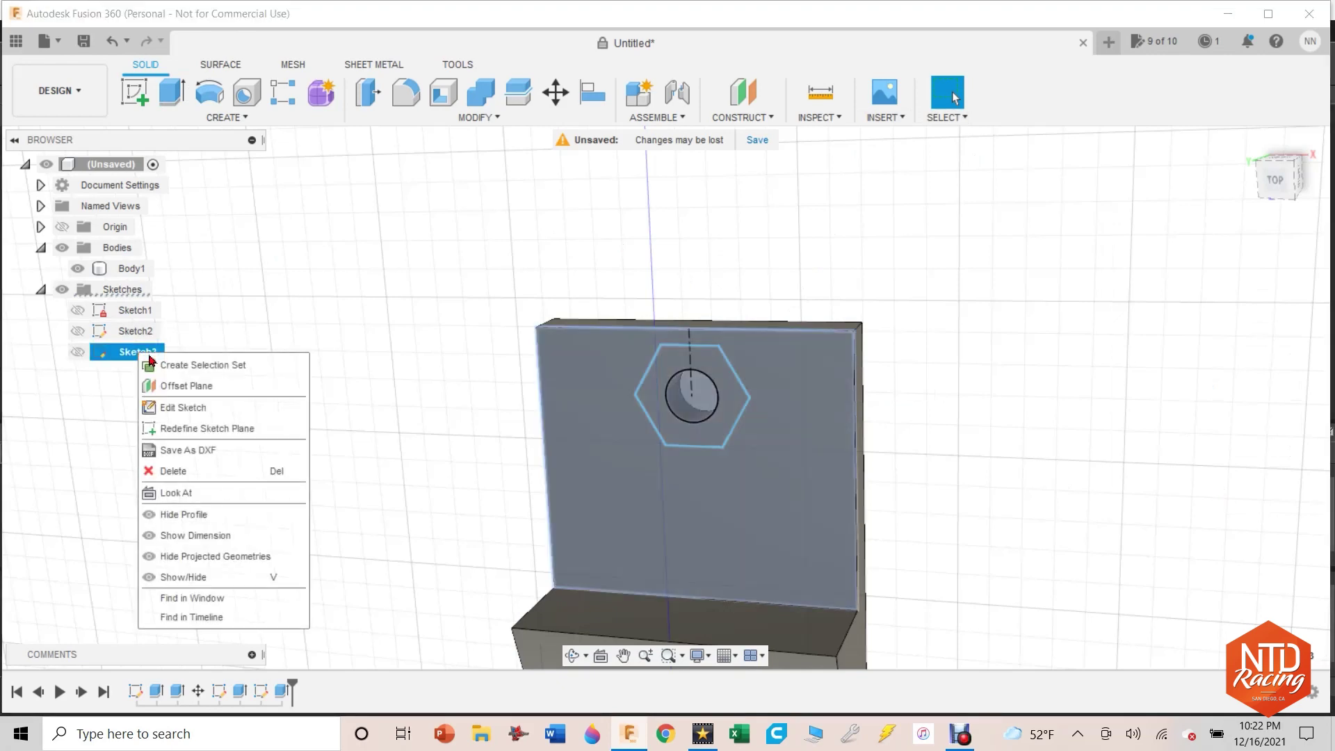
{"action": "left_click", "coordinate": [79, 353]}
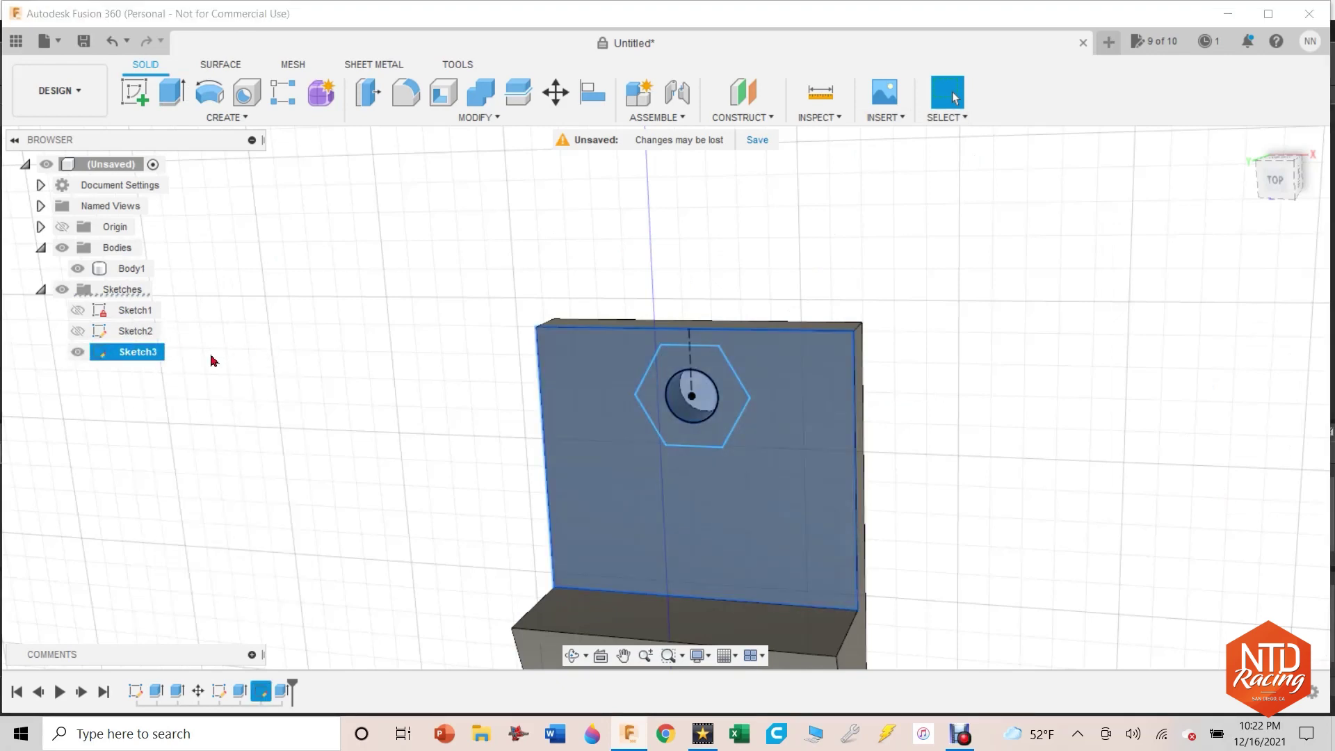
{"action": "left_click", "coordinate": [453, 367]}
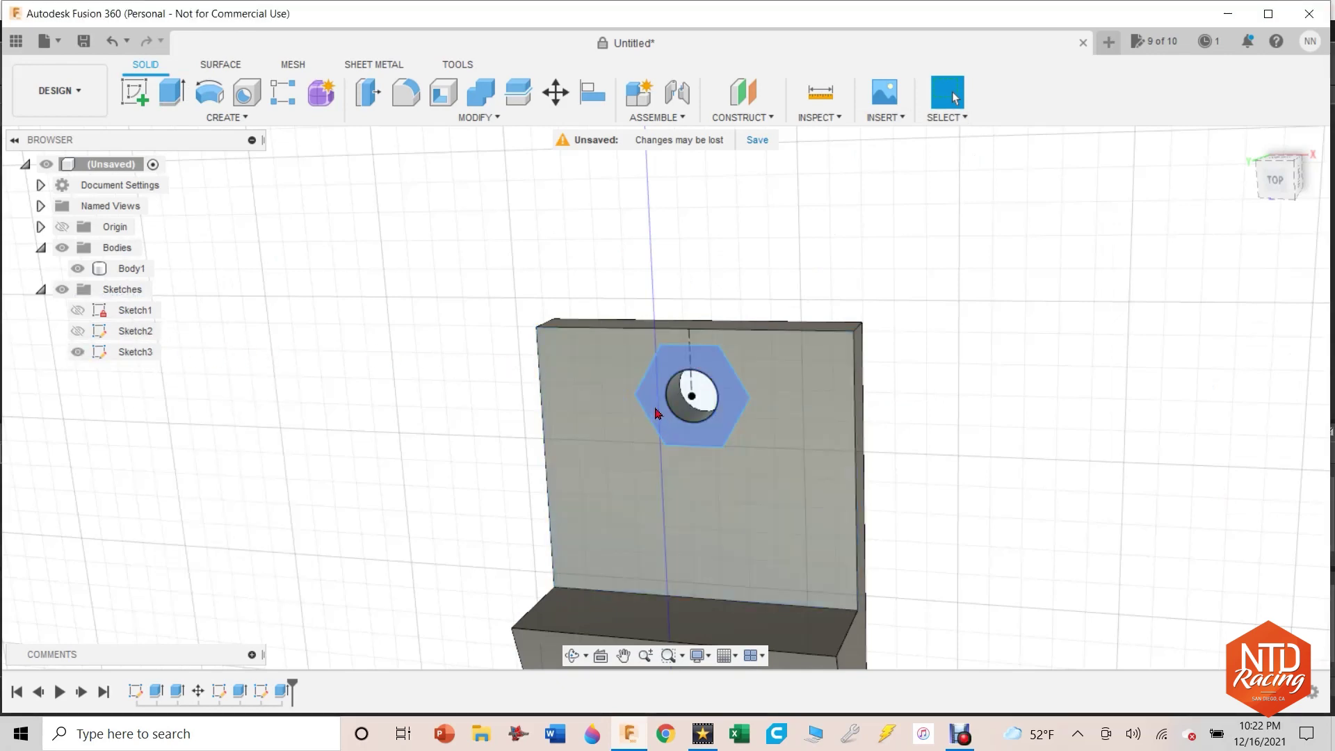
{"action": "key", "text": "e"}
{"action": "left_click", "coordinate": [738, 414]}
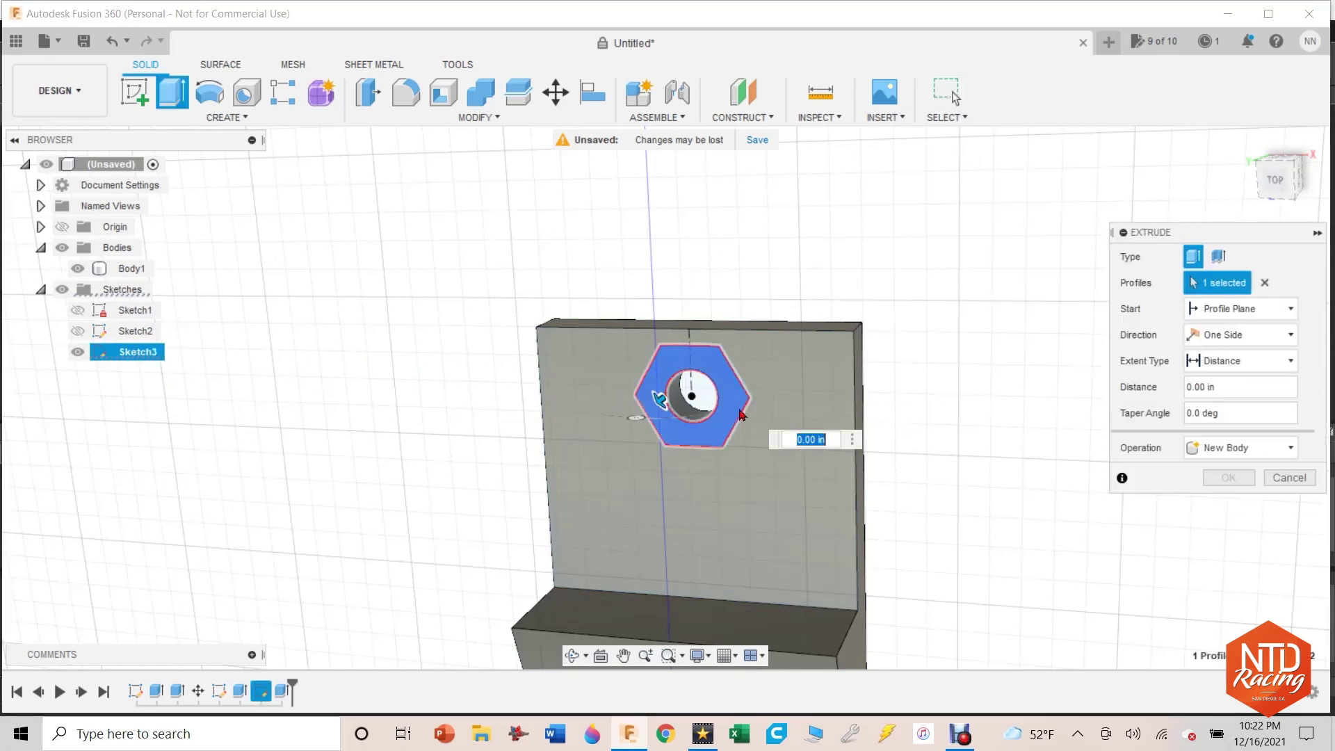
{"action": "left_click", "coordinate": [660, 400]}
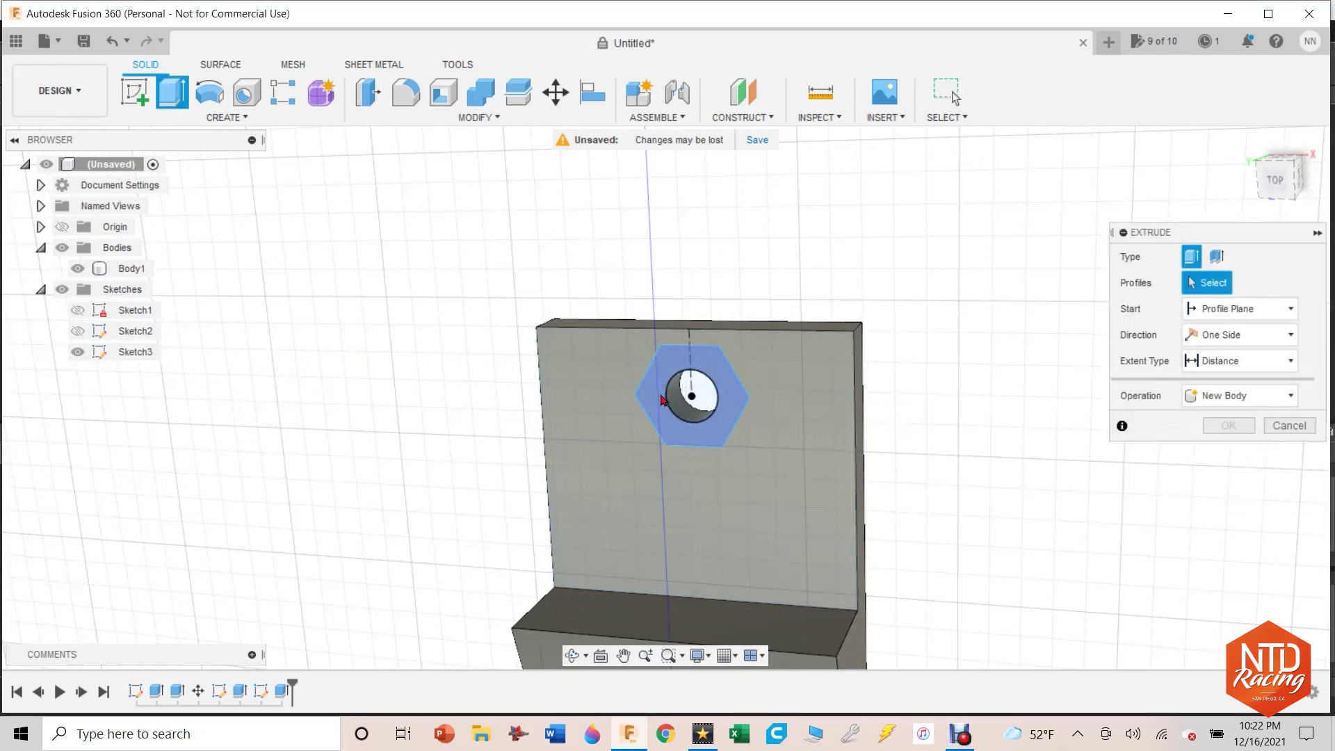
{"action": "left_click", "coordinate": [665, 422]}
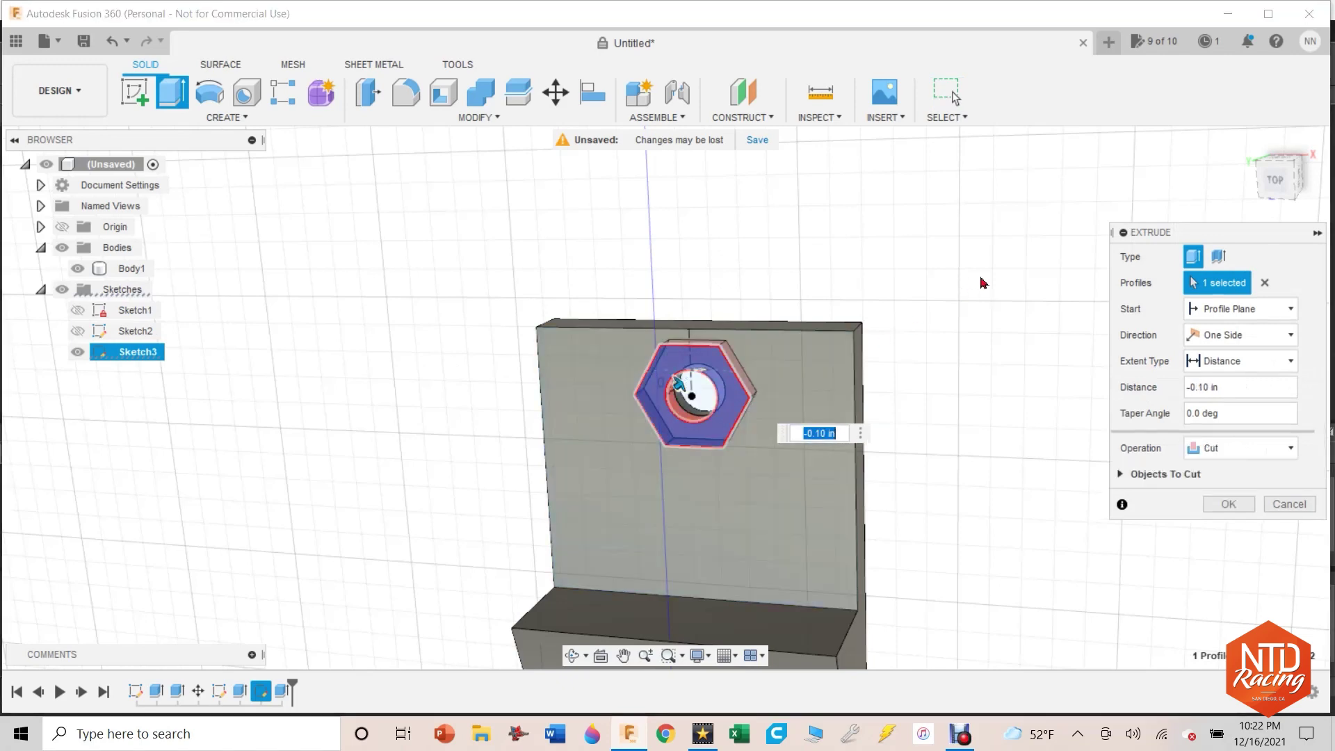
{"action": "key", "text": "Return"}
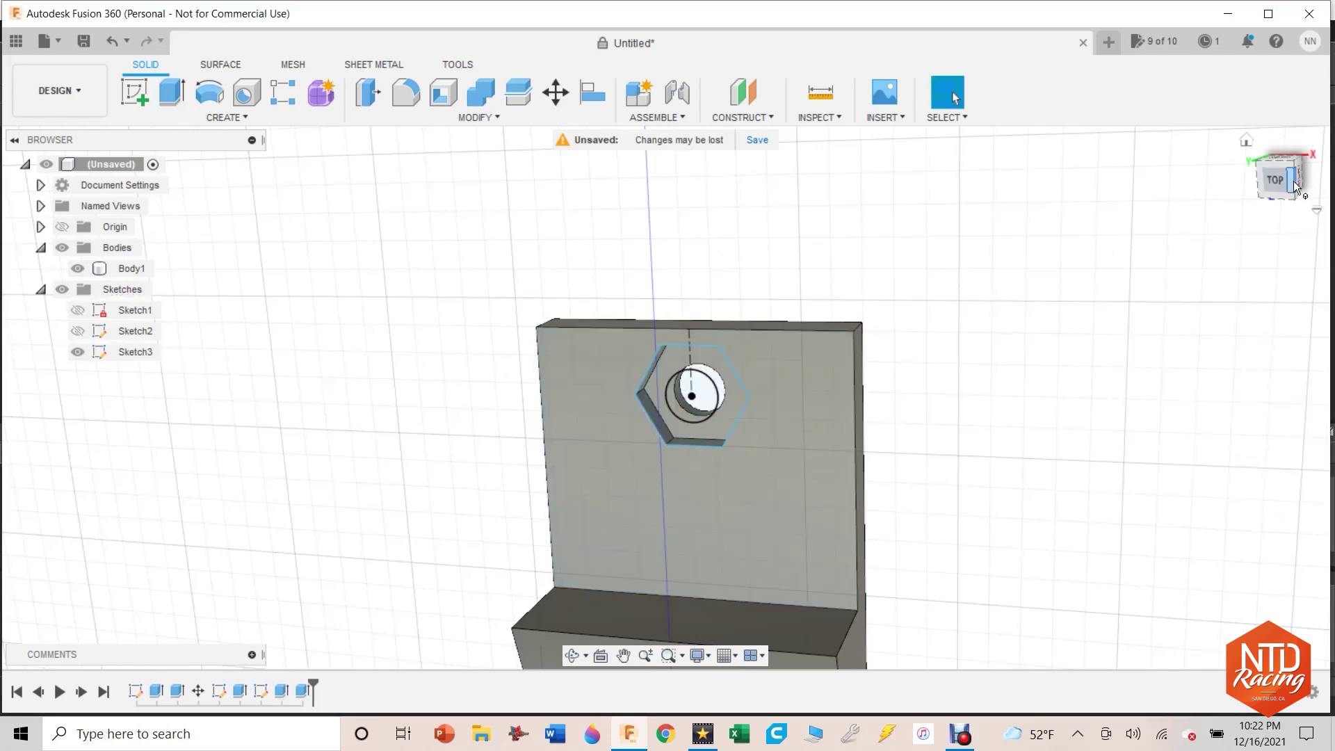
Step: Start a sketch on the base's flat upper face at the opposite end, in front of the tilted block
{"action": "mouse_move", "coordinate": [666, 397]}
{"action": "middle_mouse_down", "text": "shift"}
{"action": "mouse_move", "coordinate": [692, 383]}
{"action": "mouse_move", "coordinate": [817, 466]}
{"action": "mouse_move", "coordinate": [1267, 183]}
{"action": "middle_mouse_up", "text": "shift"}
{"action": "key", "text": "F6"}
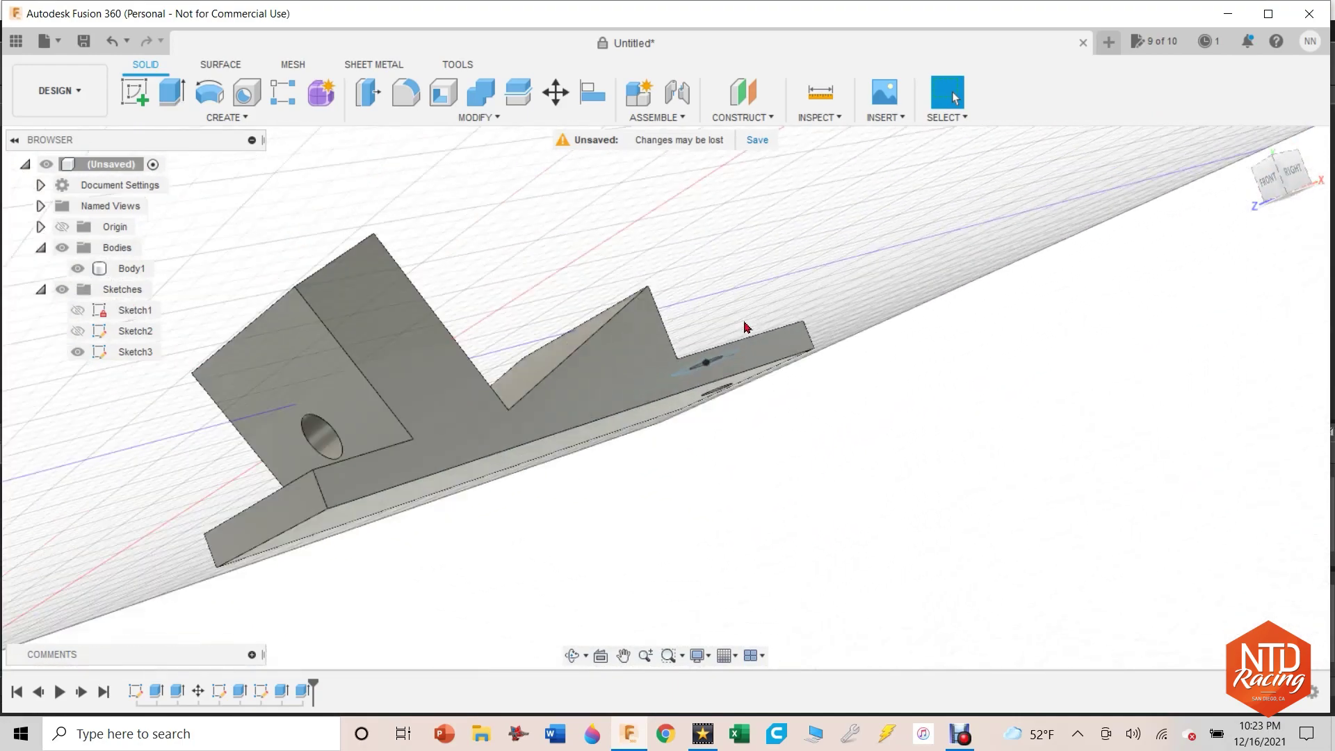
{"action": "left_click", "coordinate": [1298, 180]}
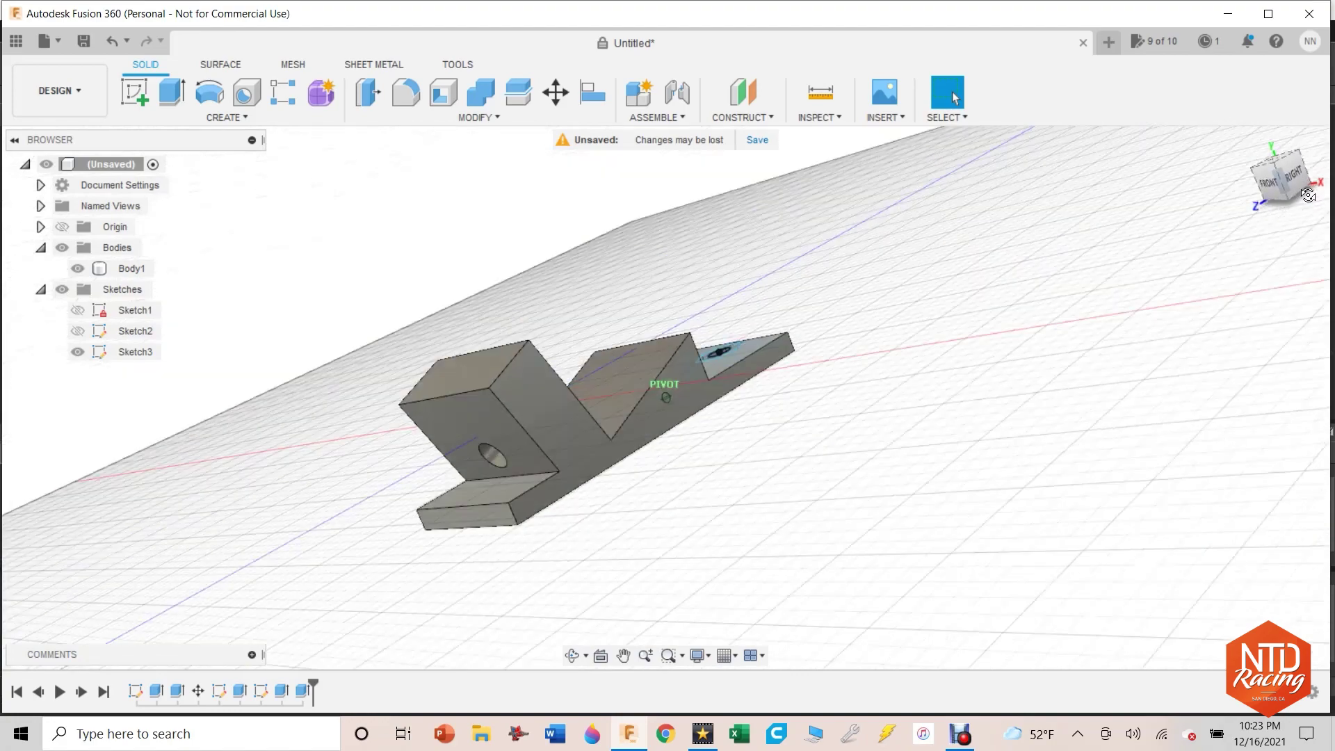
{"action": "left_click", "coordinate": [134, 91]}
{"action": "left_click", "coordinate": [522, 556]}
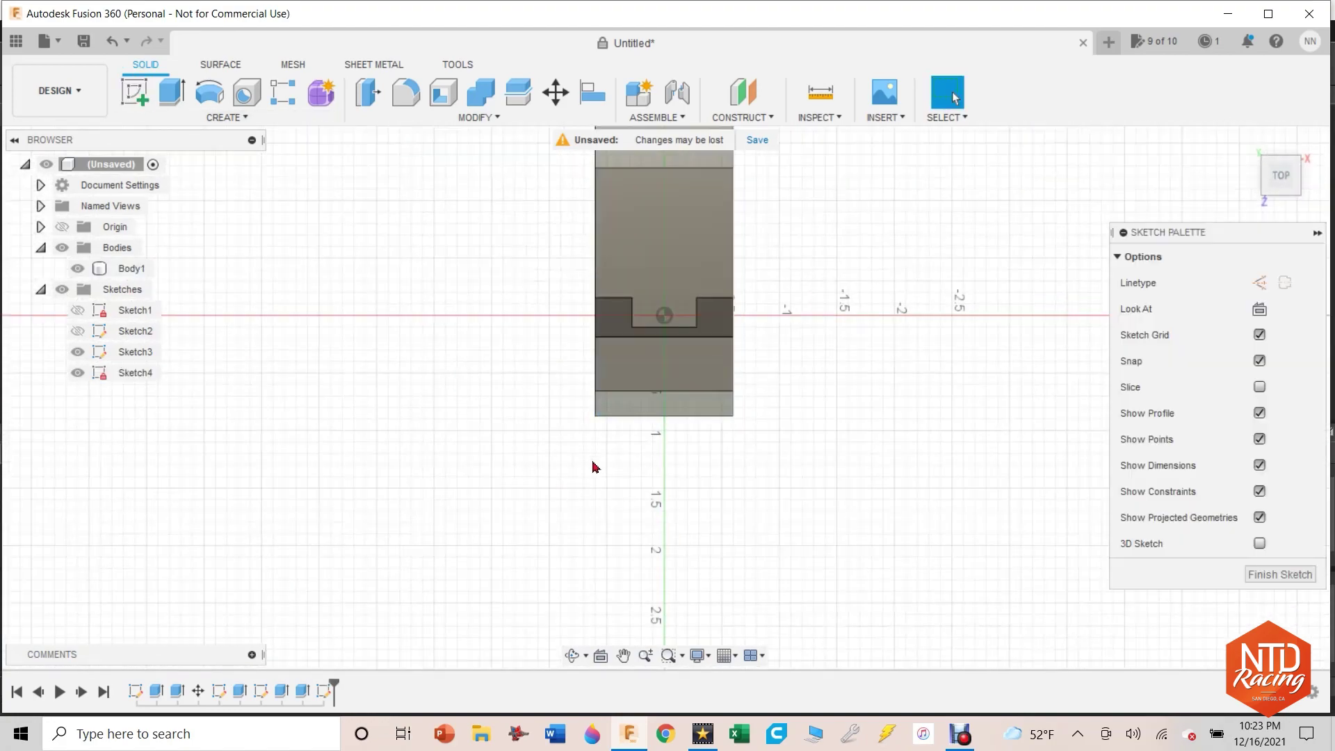
Step: Draw a 0.25 in construction line inward from the midpoint of the front face's outer edge, perpendicular to that edge
{"action": "scroll", "coordinate": [691, 417], "scroll_direction": "up", "scroll_amount": 3}
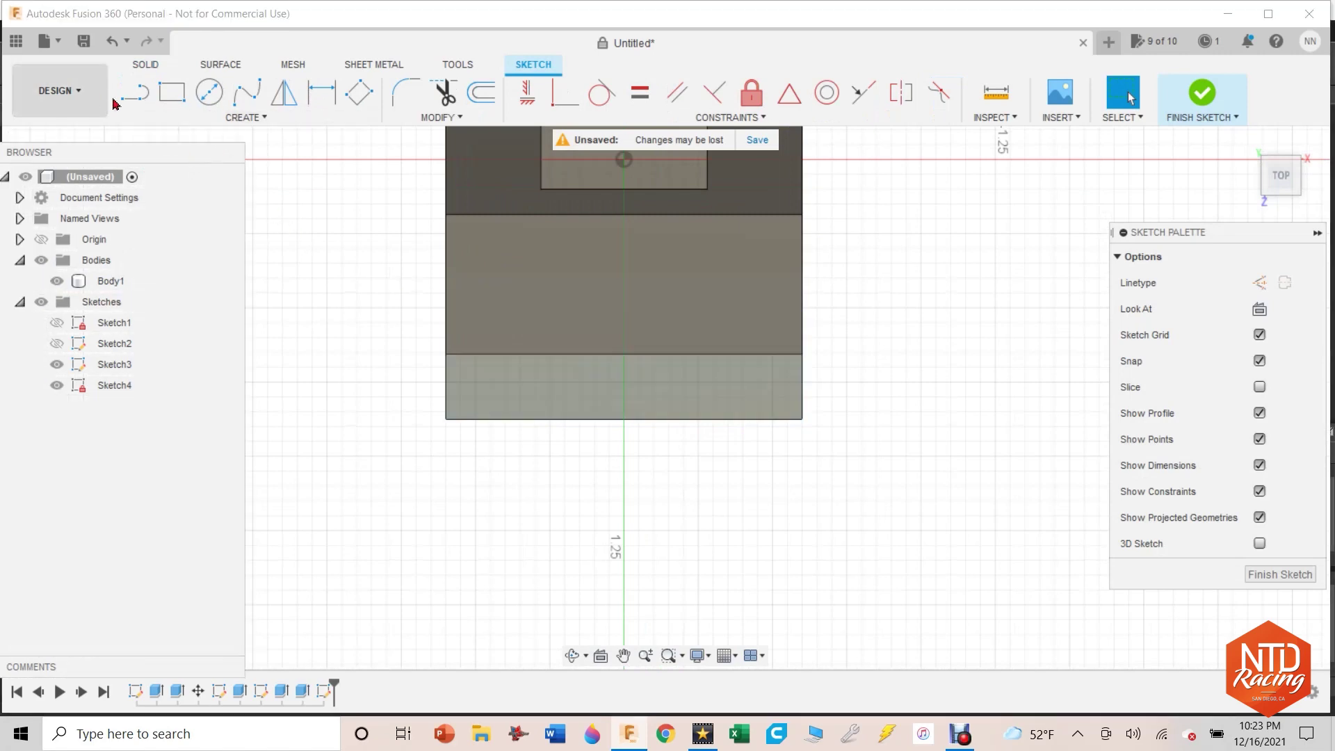
{"action": "left_click", "coordinate": [134, 91]}
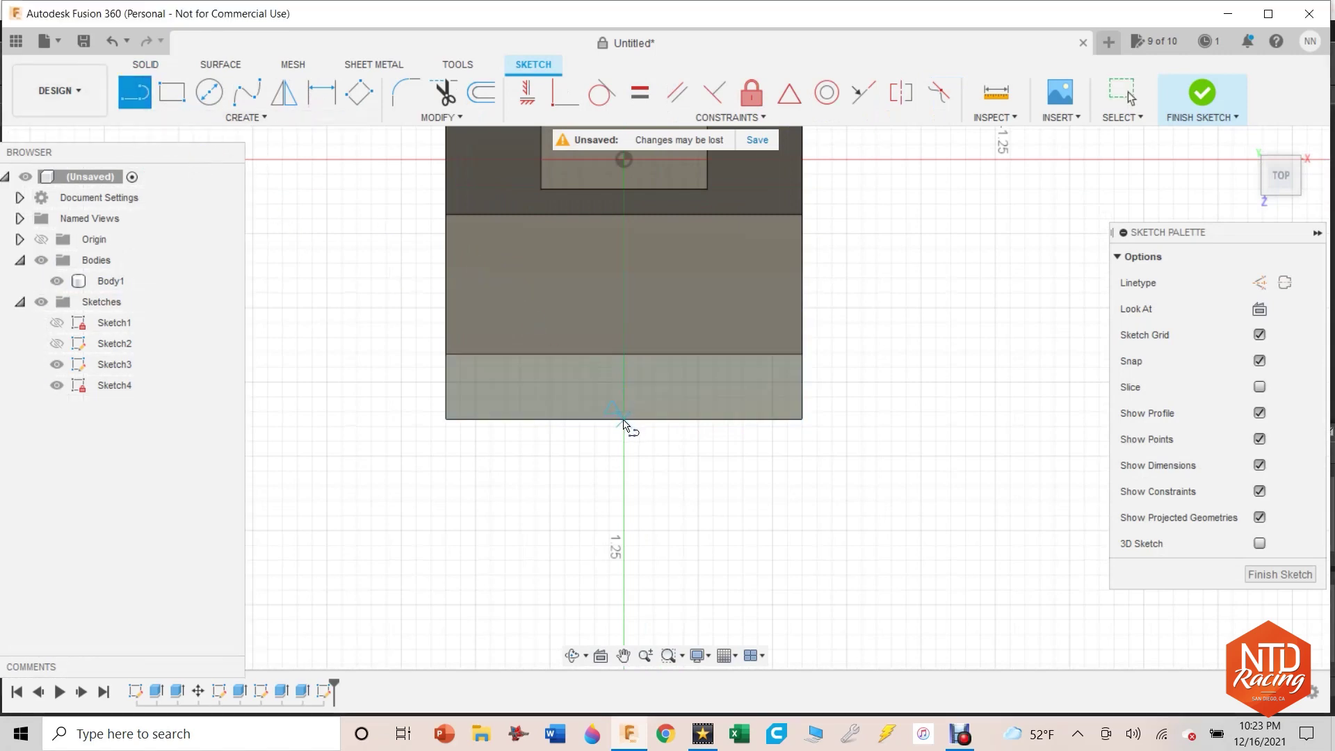
{"action": "left_click", "coordinate": [1260, 282]}
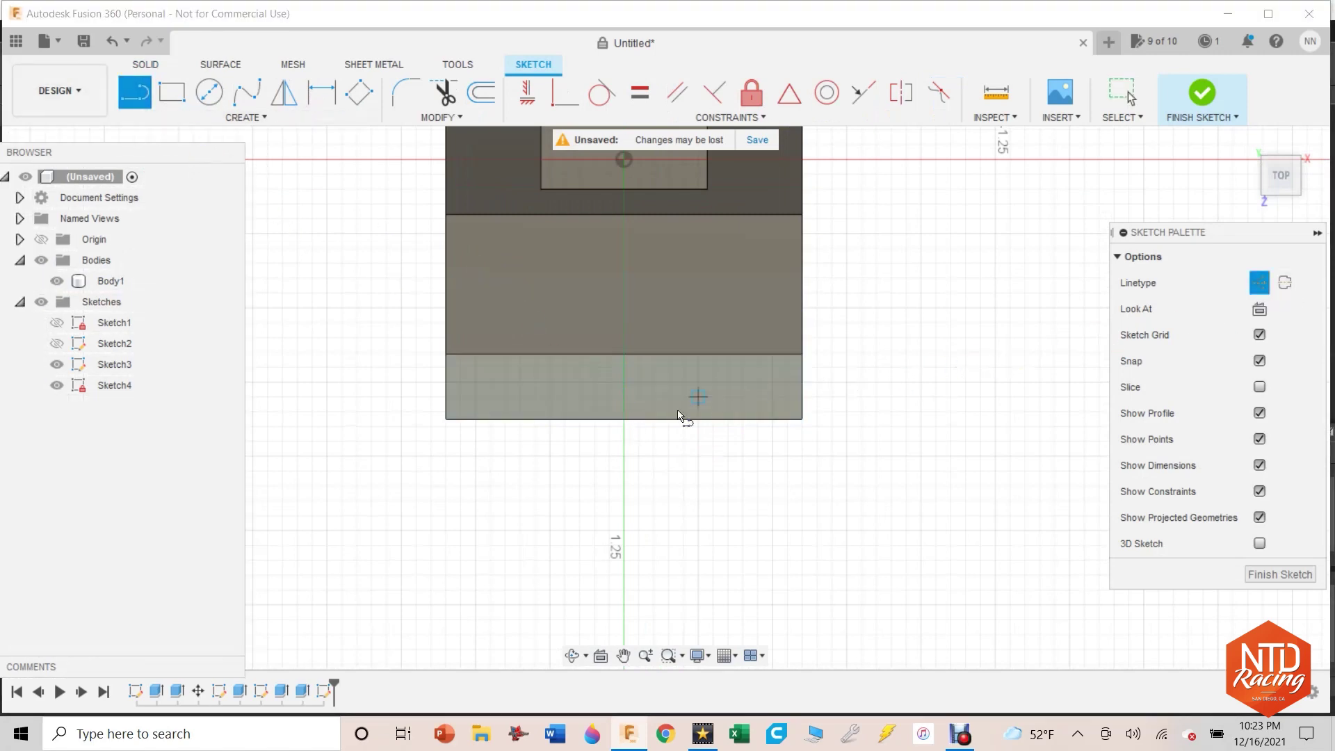
{"action": "left_click", "coordinate": [624, 419]}
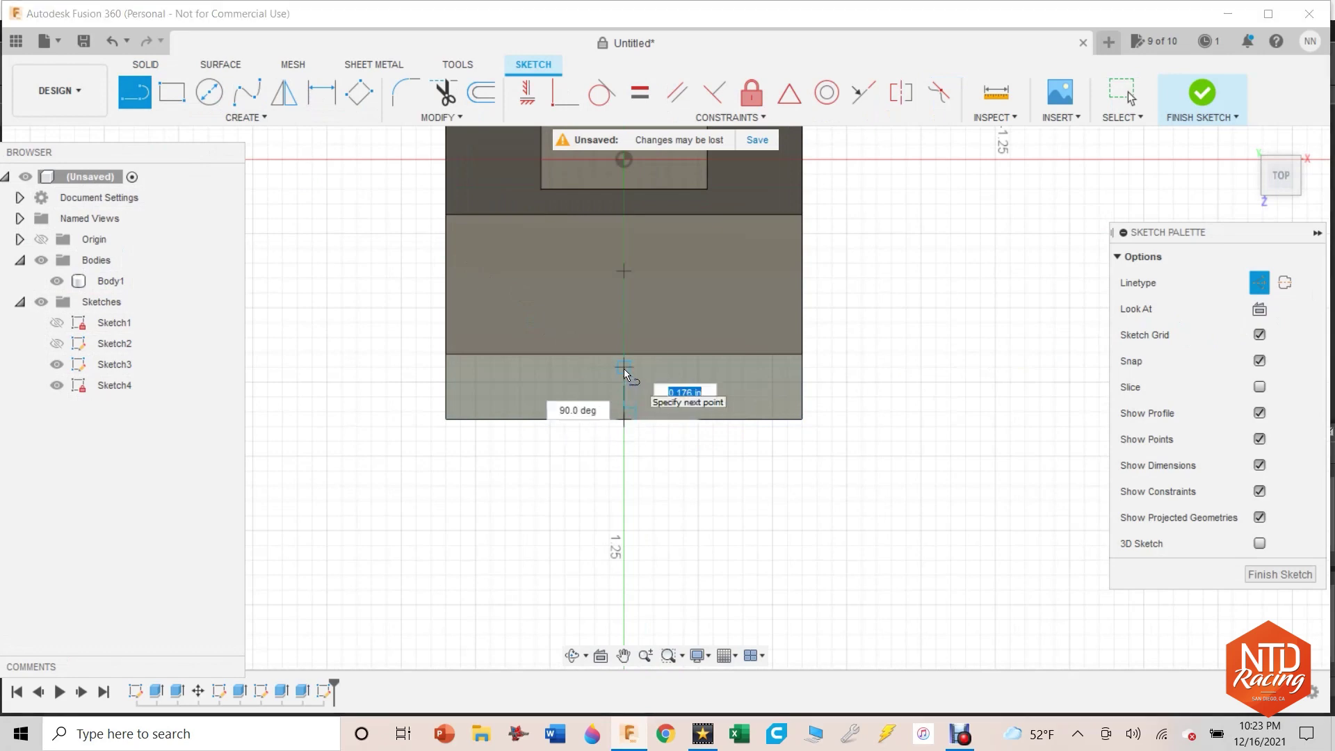
{"action": "type", "text": ".25"}
{"action": "key", "text": "Return"}
{"action": "key", "text": "Escape"}
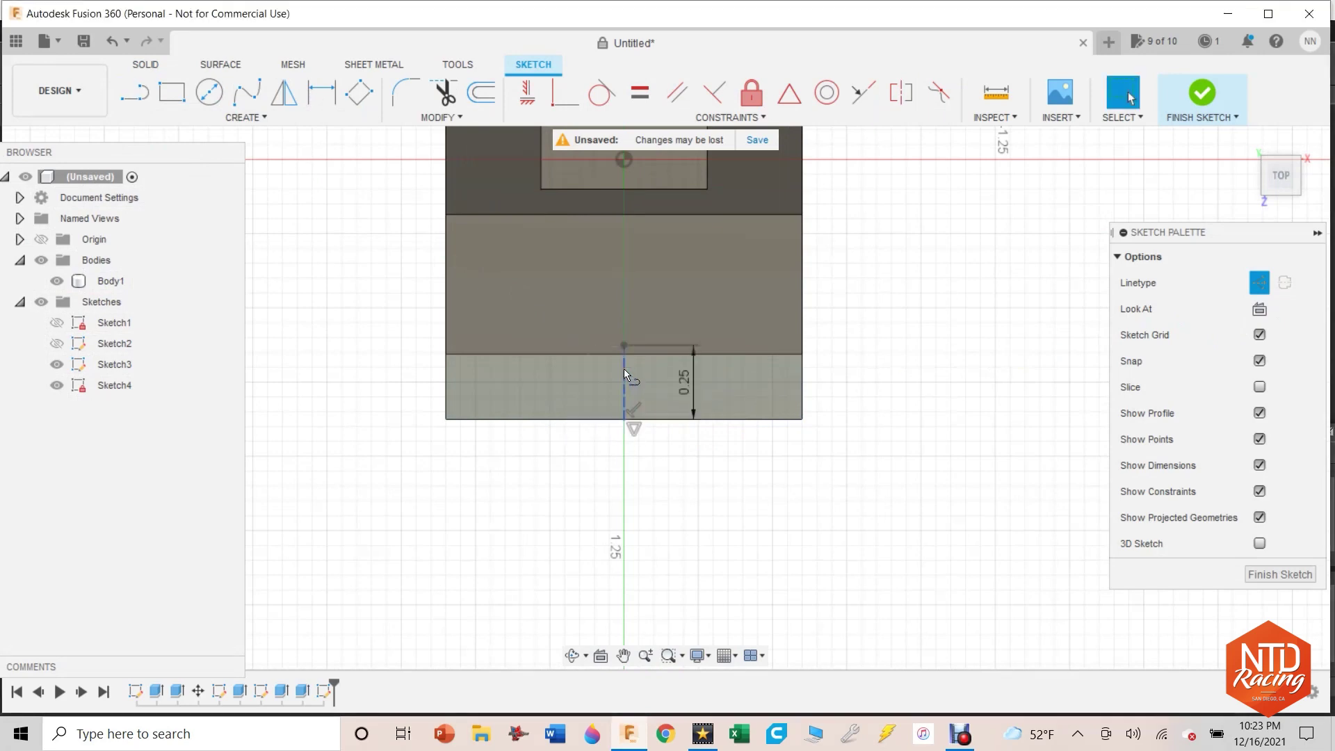
Step: Draw a 0.2 in diameter circle centered on the inner end of the front construction line
{"action": "left_click", "coordinate": [208, 92]}
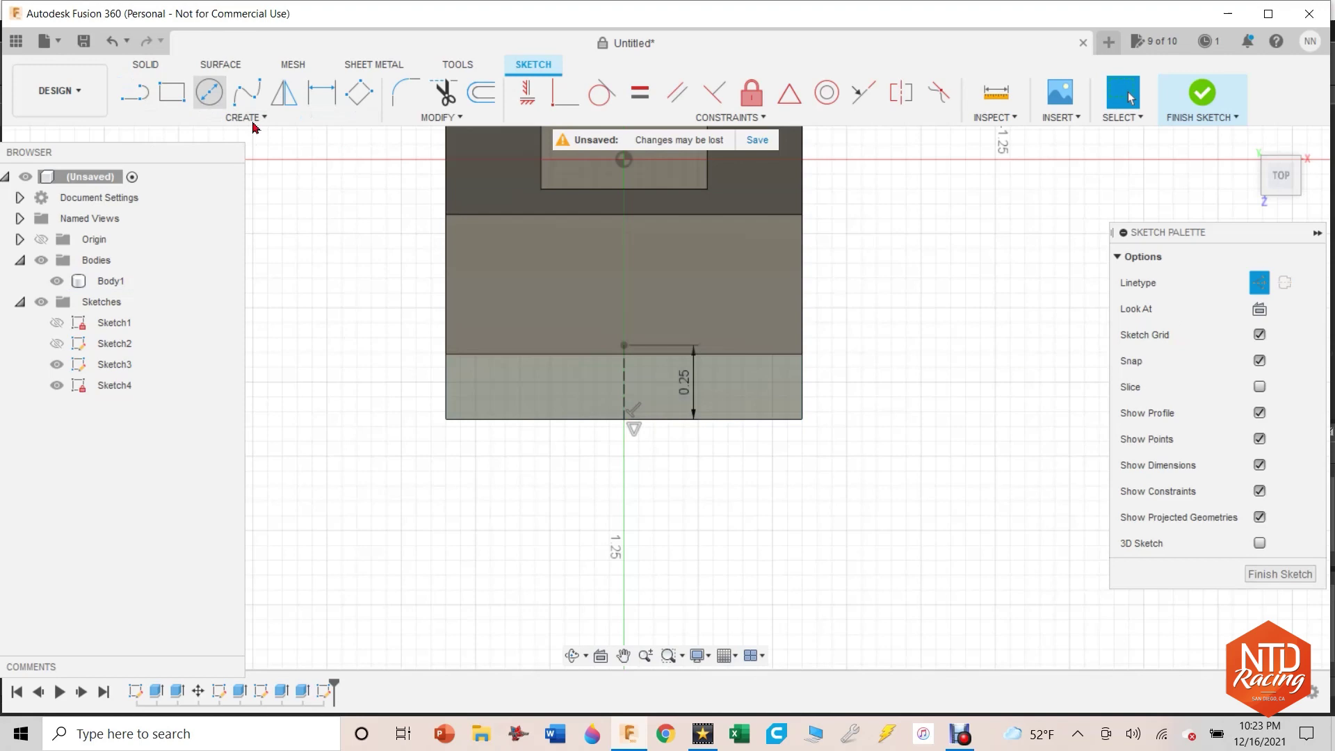
{"action": "left_click", "coordinate": [624, 347]}
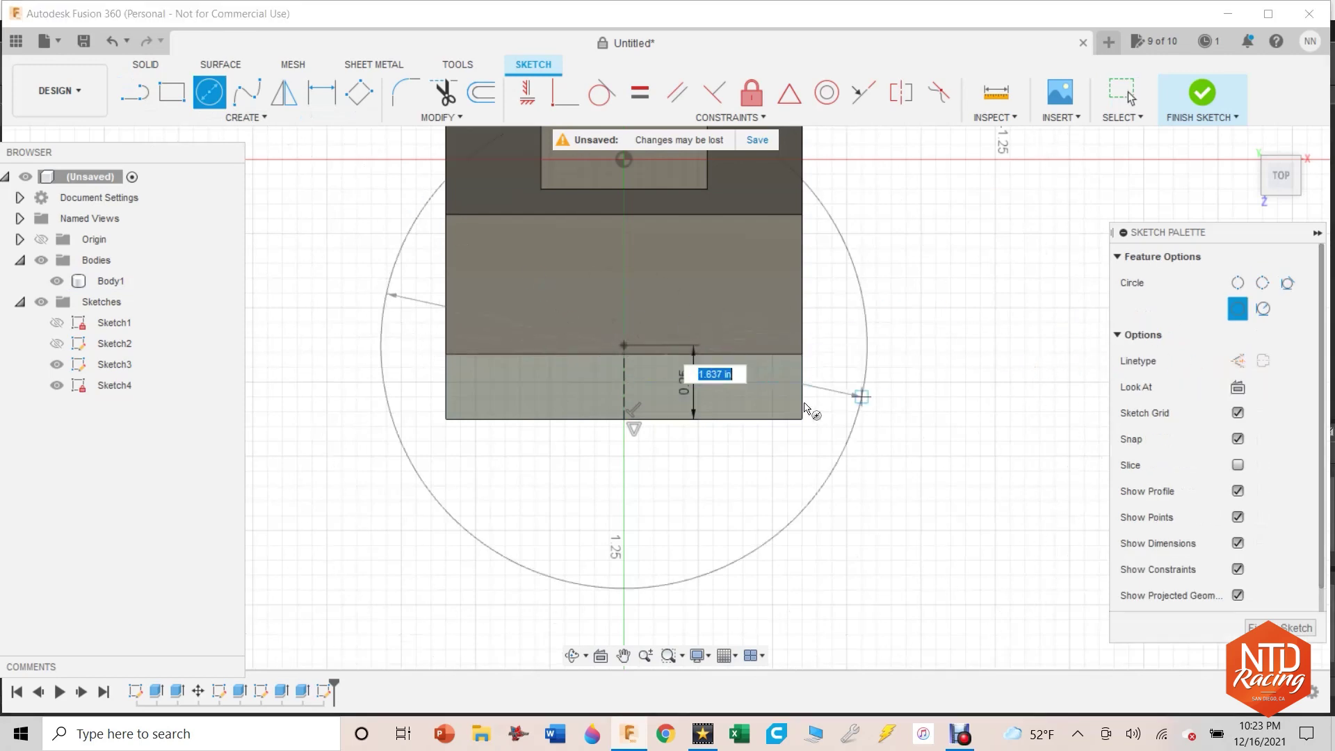
{"action": "type", "text": ".2"}
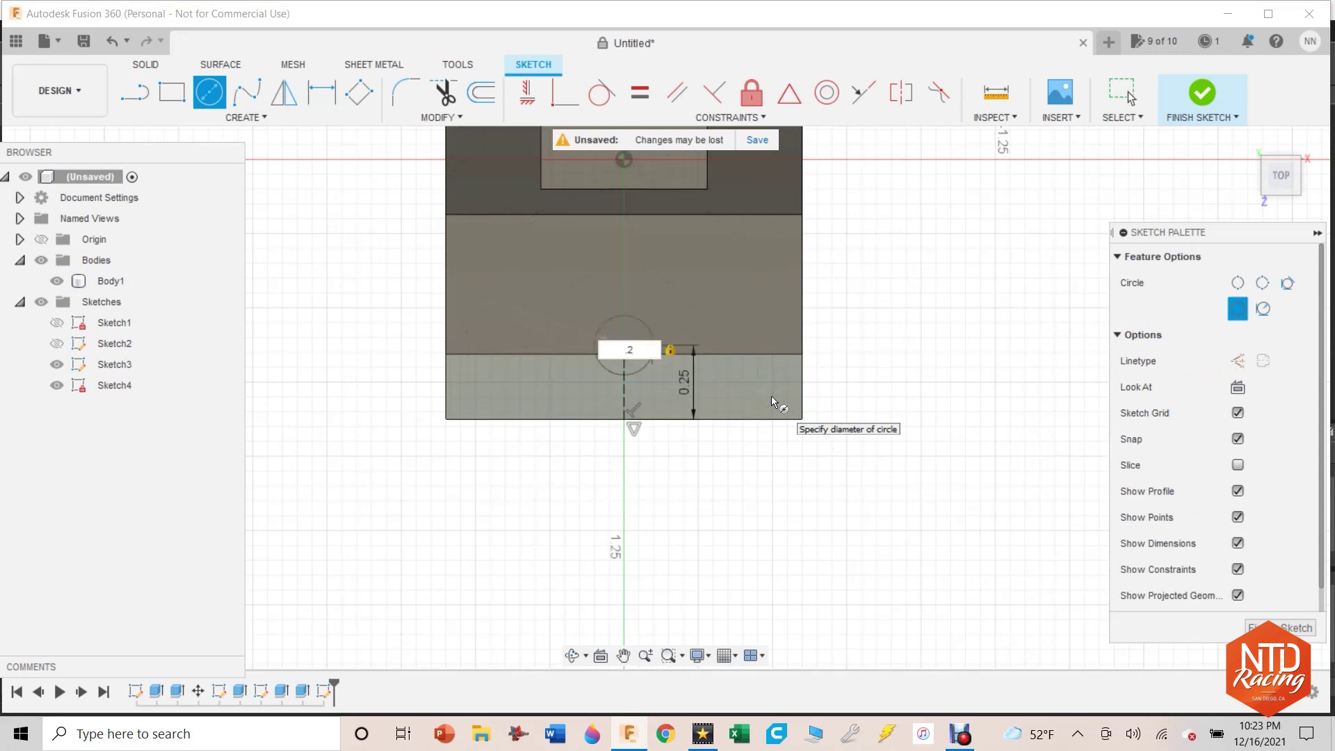
{"action": "key", "text": "Return"}
{"action": "key", "text": "Escape"}
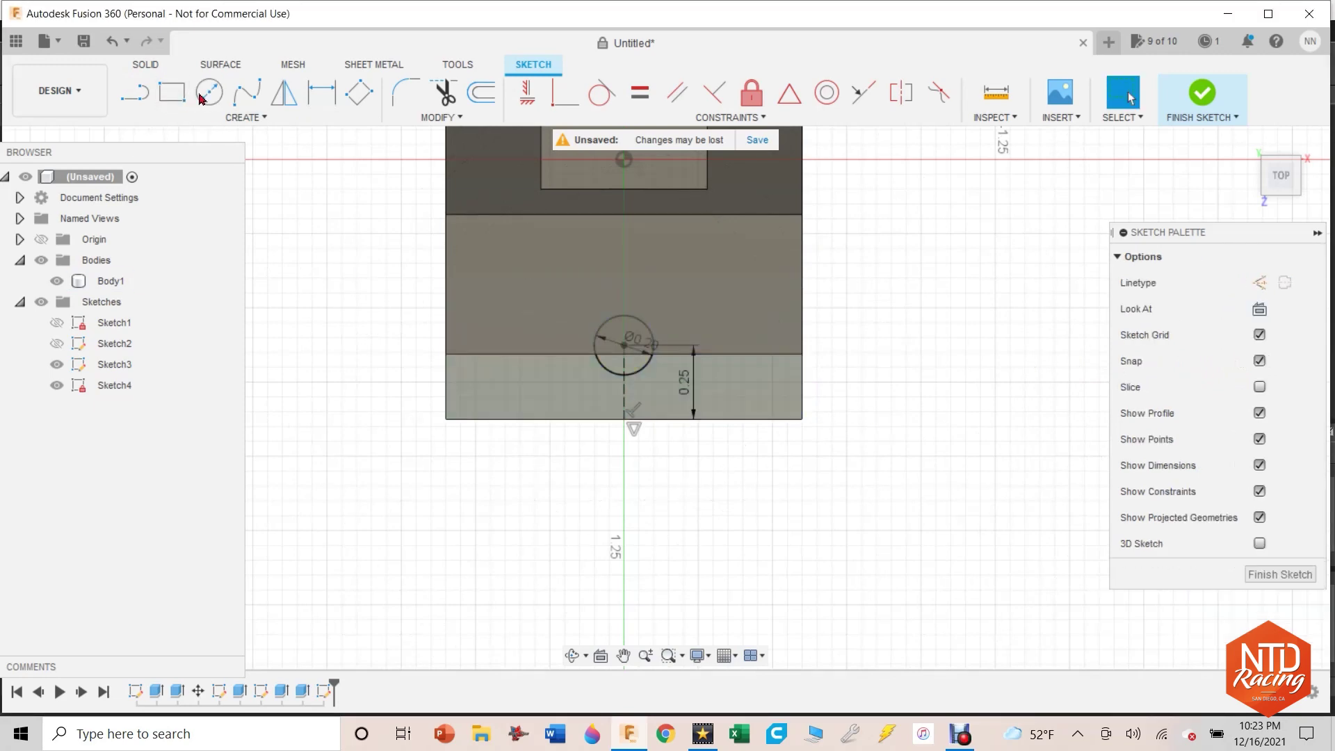
Step: Draw a six-sided circumscribed polygon with a 0.19 in radius, centered on the 0.2 in circle at the front end of the base
{"action": "left_click", "coordinate": [235, 120]}
{"action": "mouse_move", "coordinate": [239, 214]}
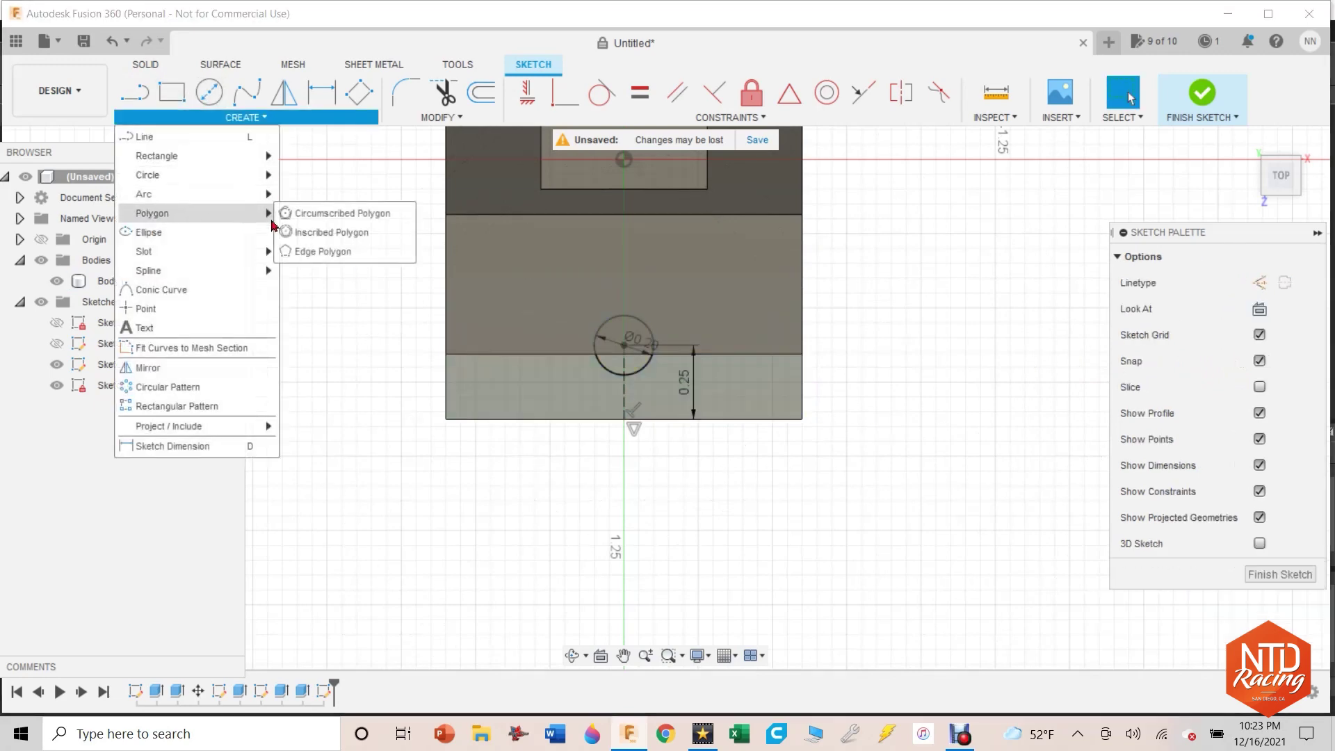
{"action": "left_click", "coordinate": [314, 221]}
{"action": "left_click", "coordinate": [623, 345]}
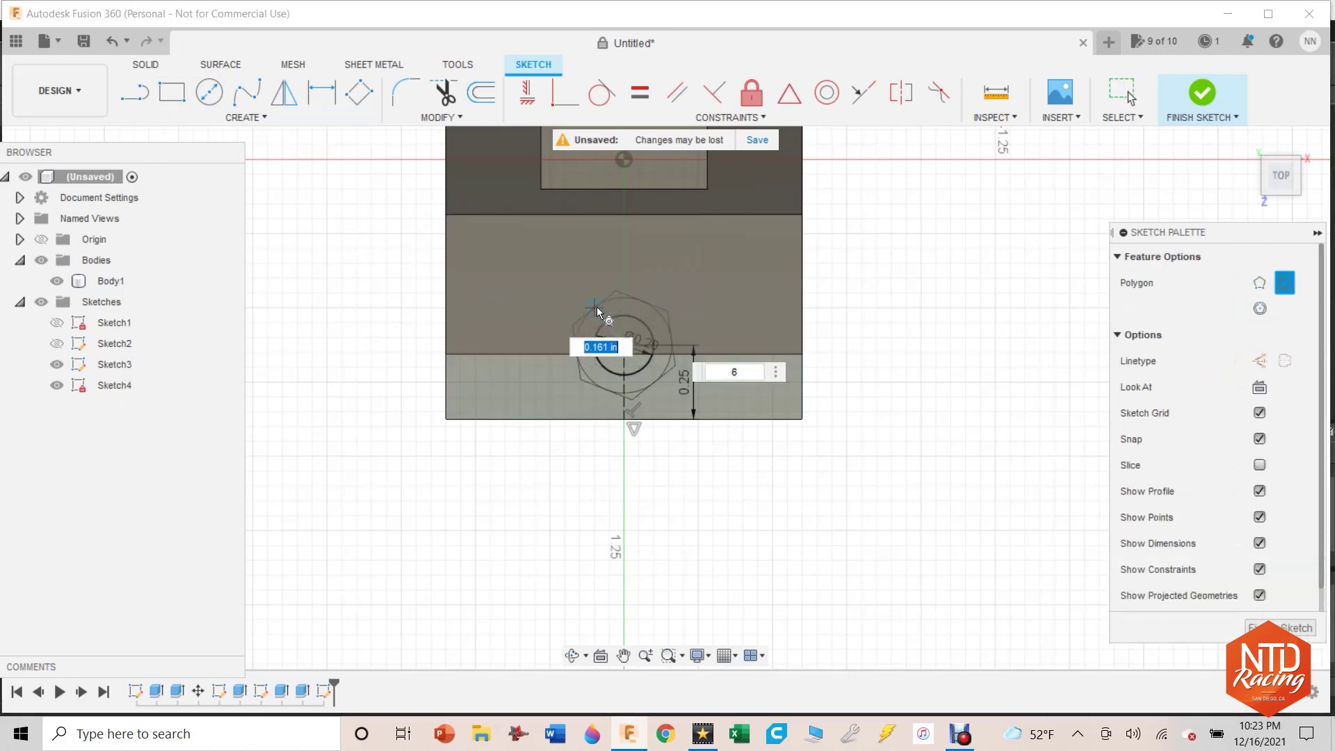
{"action": "key", "text": "BackSpace"}
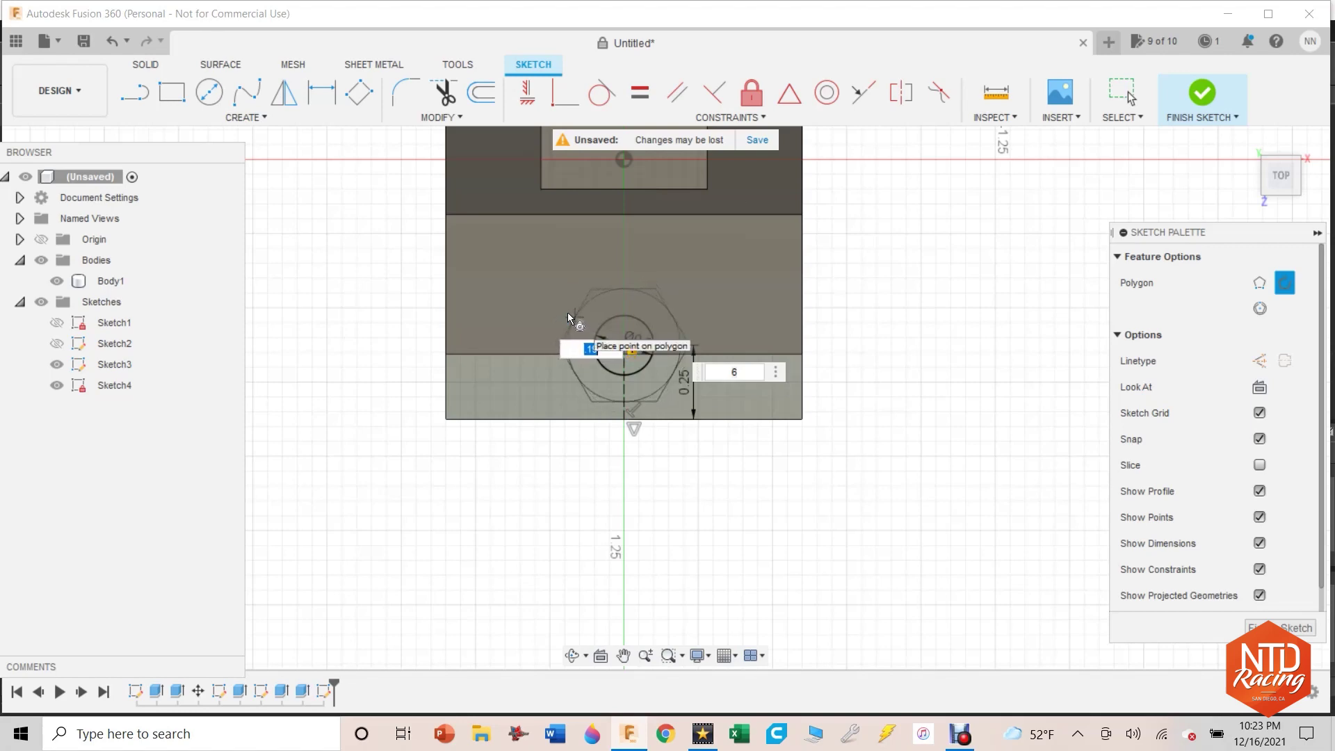
{"action": "key", "text": "Return"}
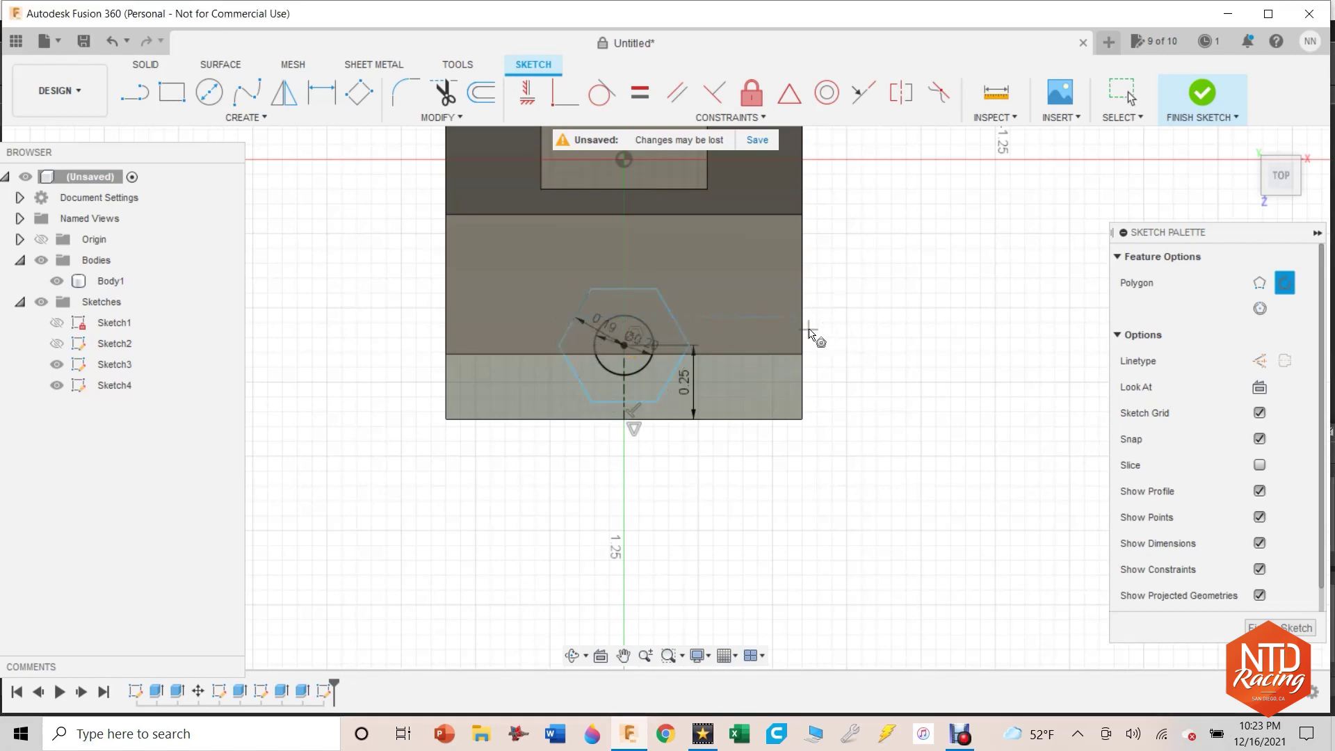
Step: Extrude the circle inside the front hexagon downward through the base as a cut to make the mounting hole
{"action": "key", "text": "e"}
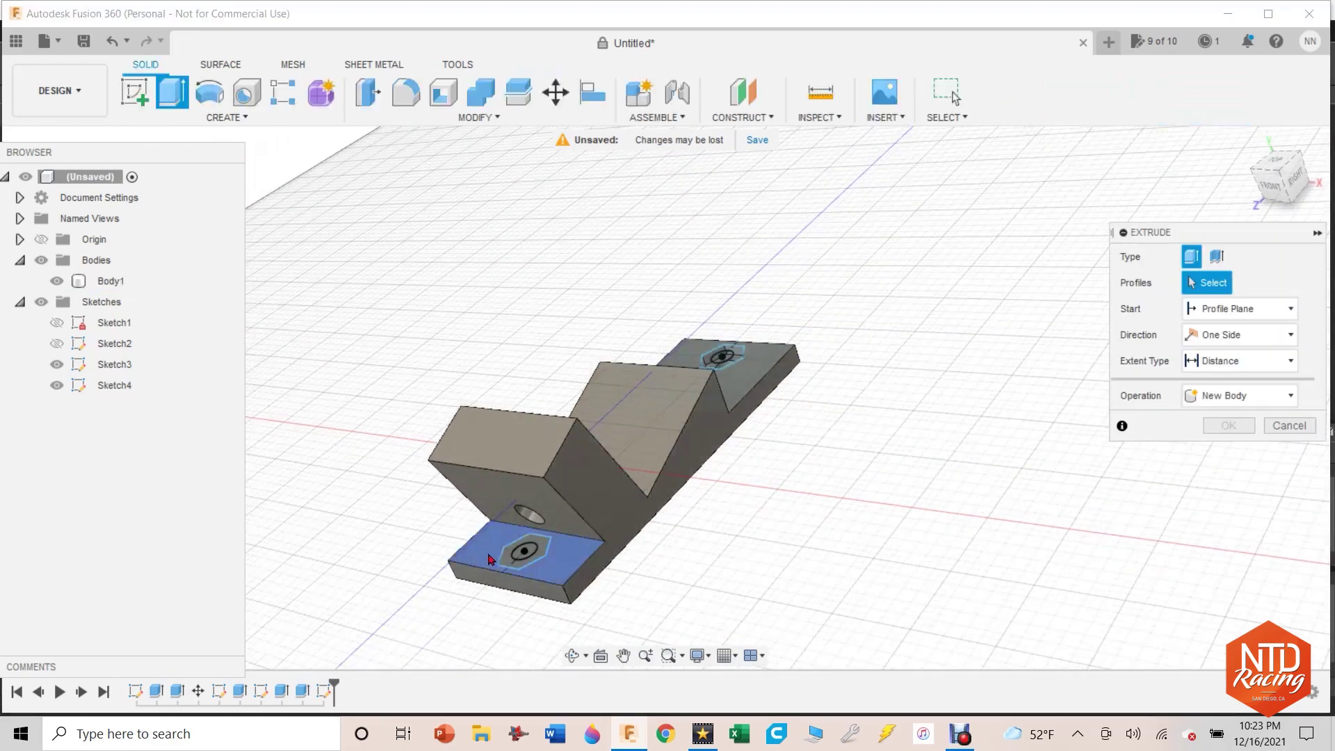
{"action": "left_click", "coordinate": [524, 556]}
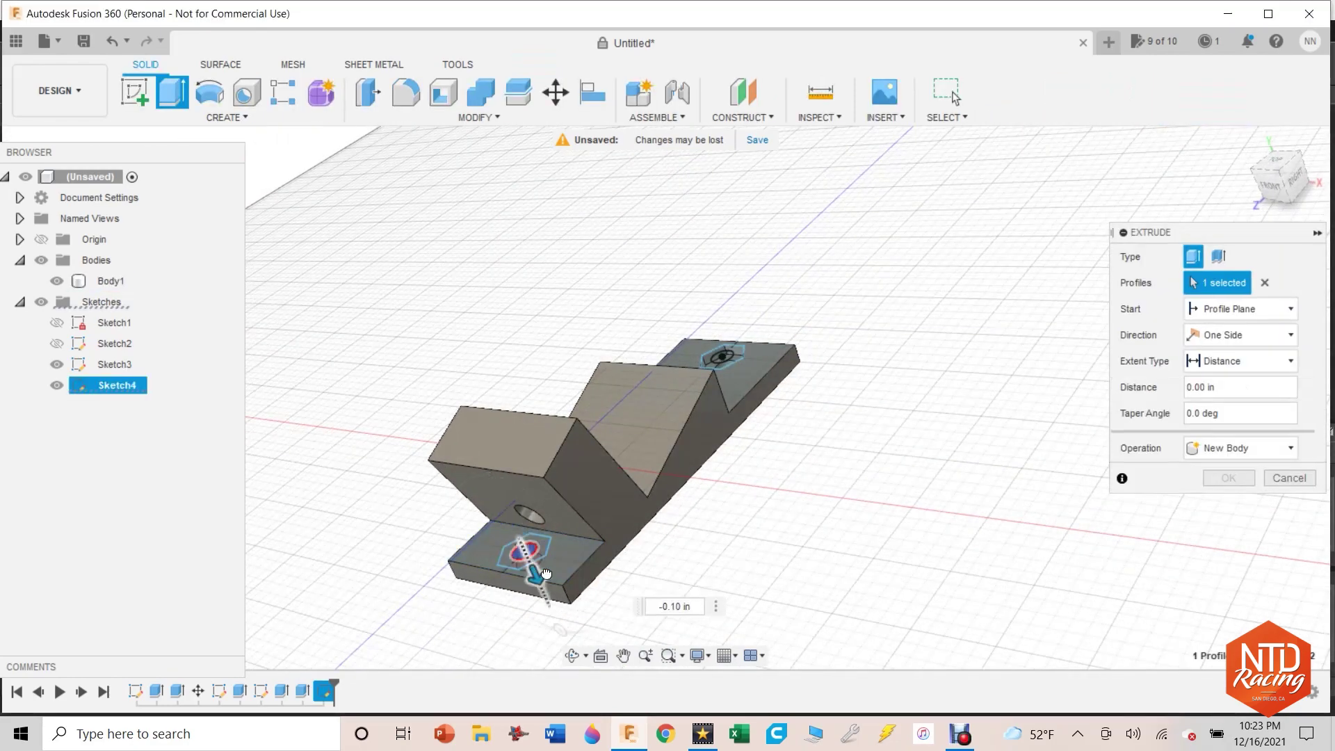
{"action": "left_click", "coordinate": [1228, 504]}
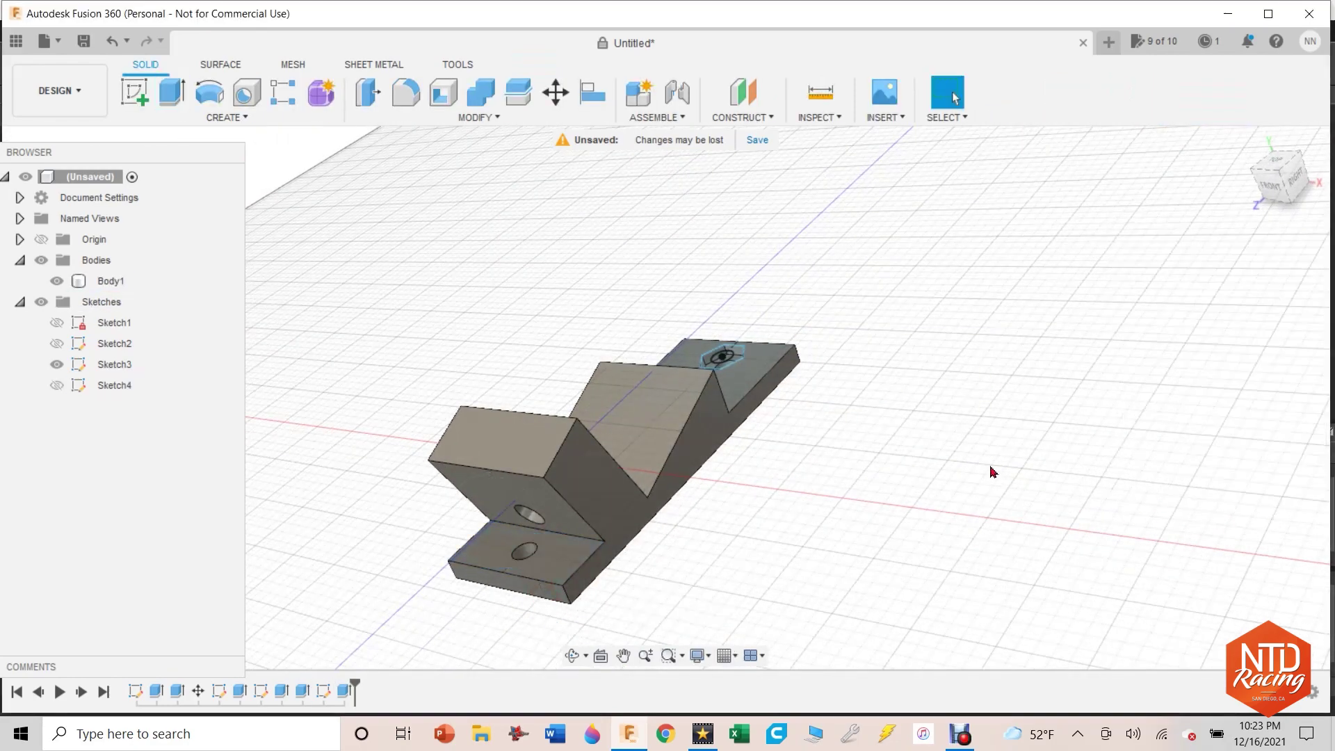
Step: Show the front hexagon's sketch again and extrude the profile between hexagon and hole downward as a cut into the base
{"action": "left_click", "coordinate": [56, 385]}
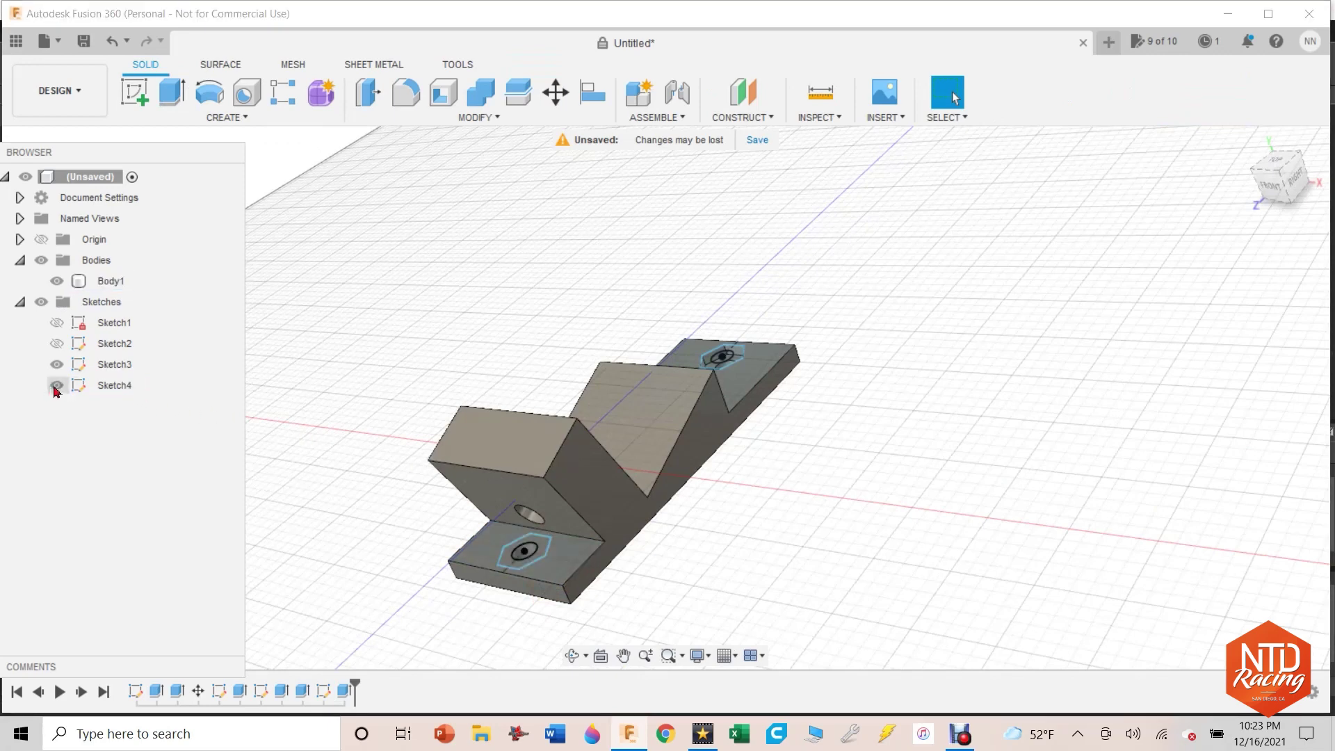
{"action": "key", "text": "e"}
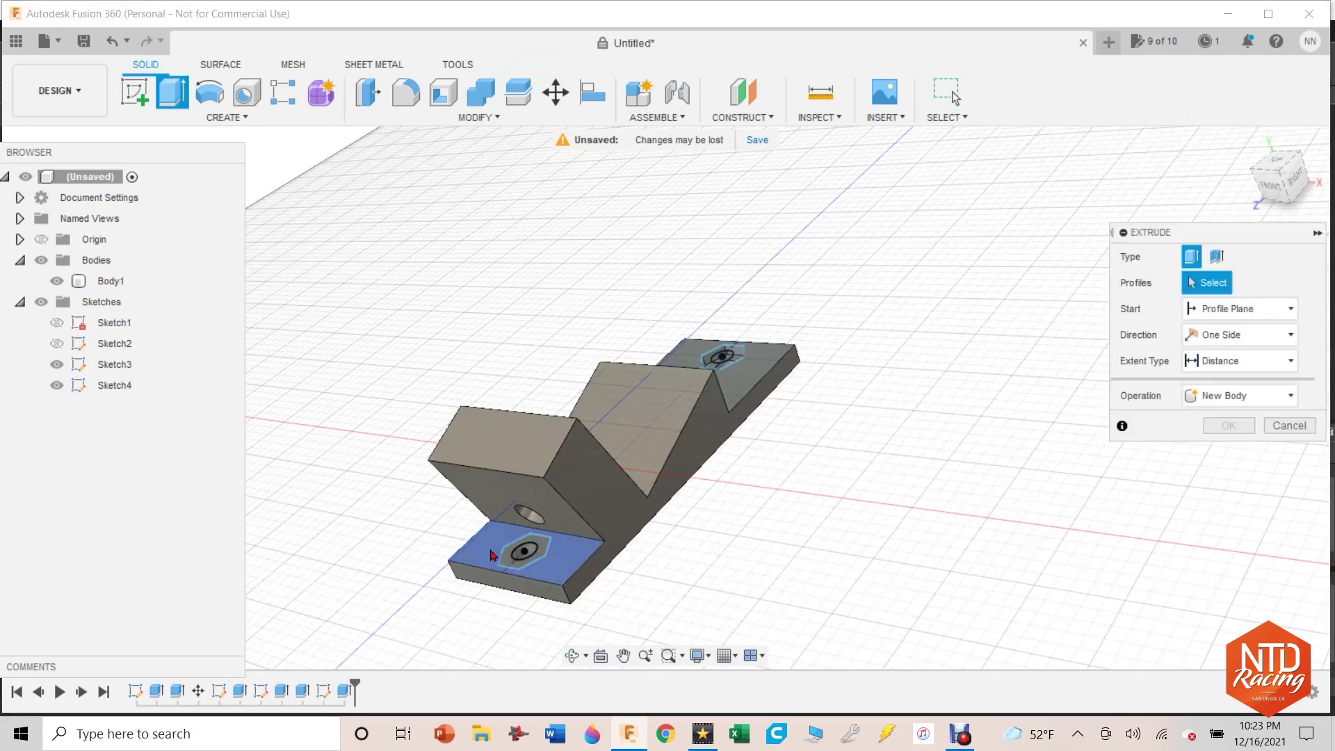
{"action": "left_click", "coordinate": [543, 551]}
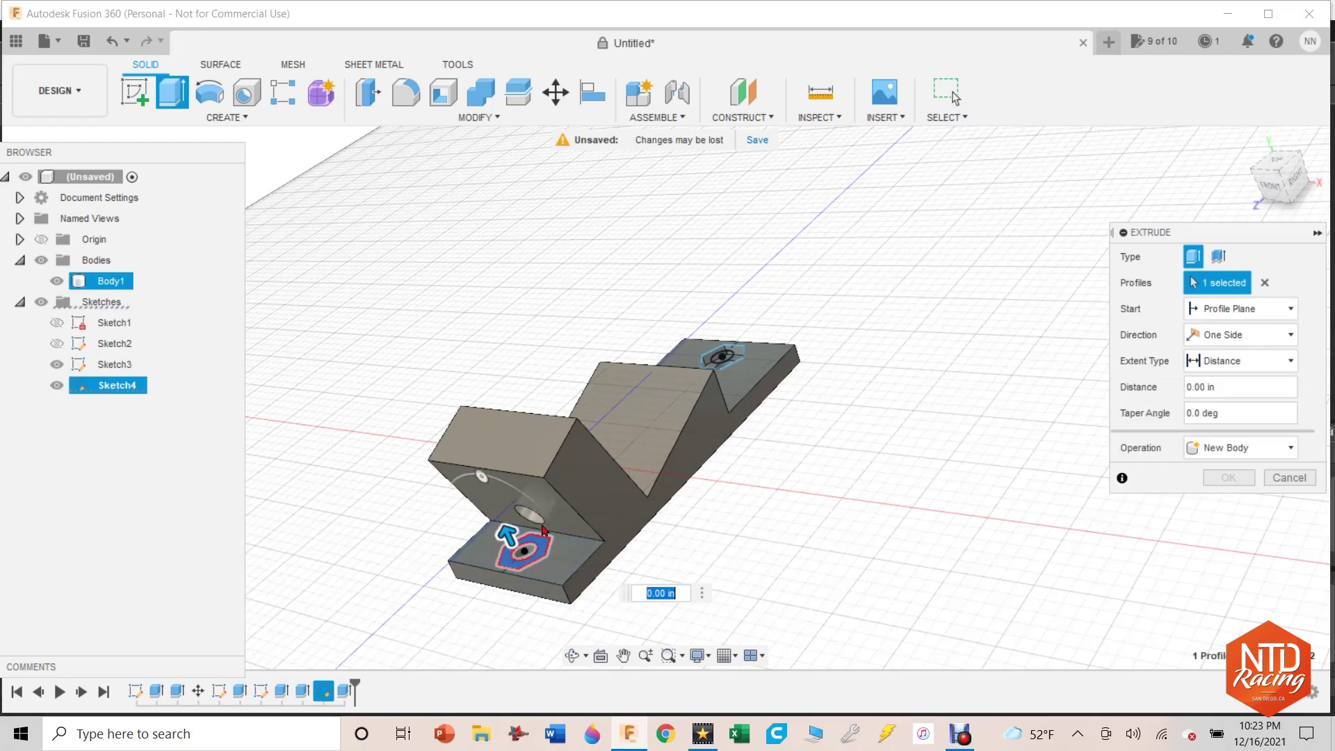
{"action": "left_click_drag", "start_coordinate": [511, 536], "coordinate": [516, 547]}
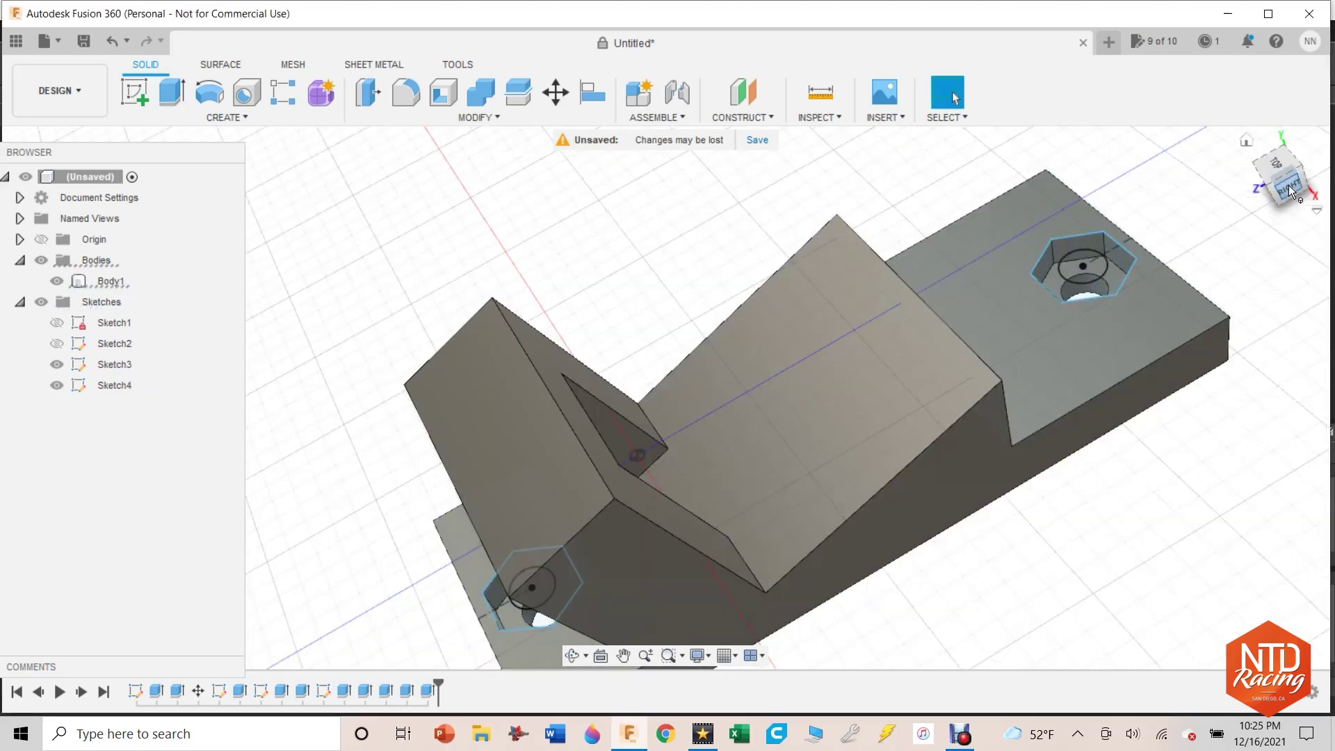
{"action": "left_click_drag", "start_coordinate": [1292, 192], "coordinate": [1279, 207]}
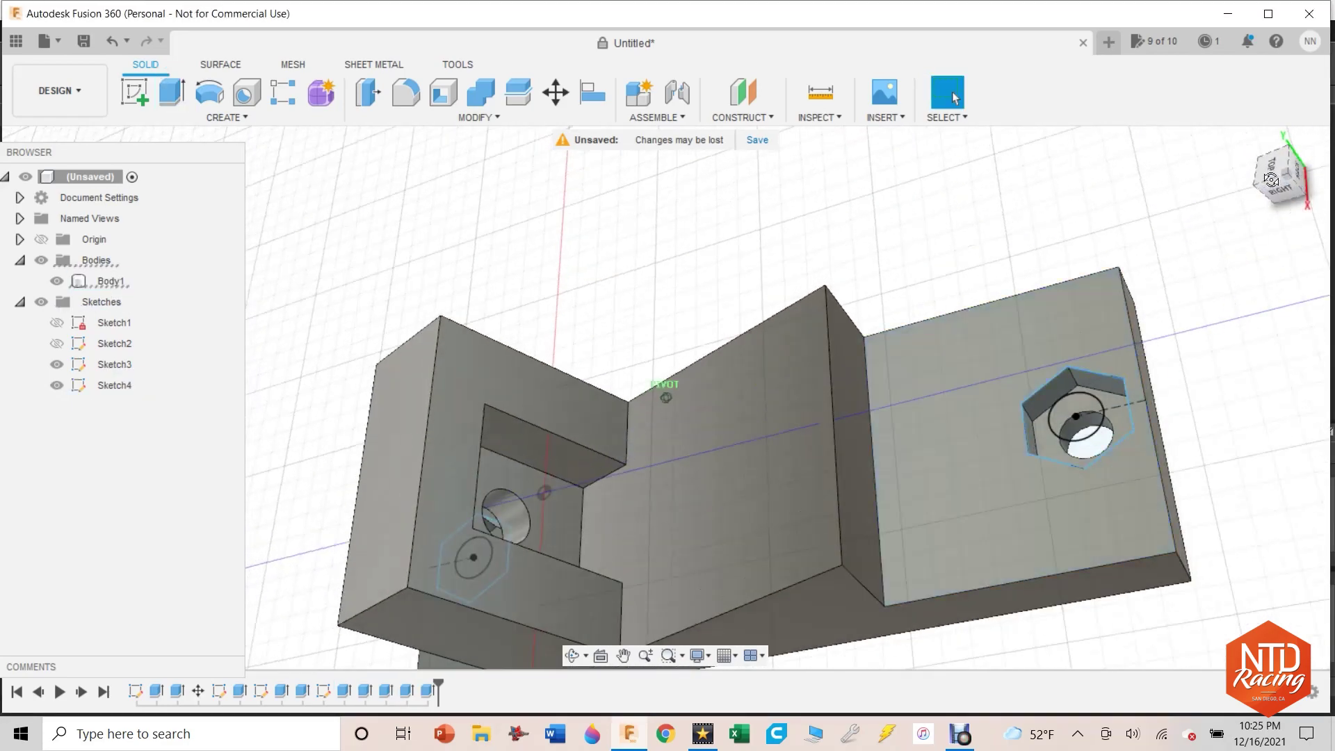
{"action": "left_click_drag", "start_coordinate": [1283, 201], "coordinate": [1274, 173]}
{"action": "left_click", "coordinate": [1275, 173]}
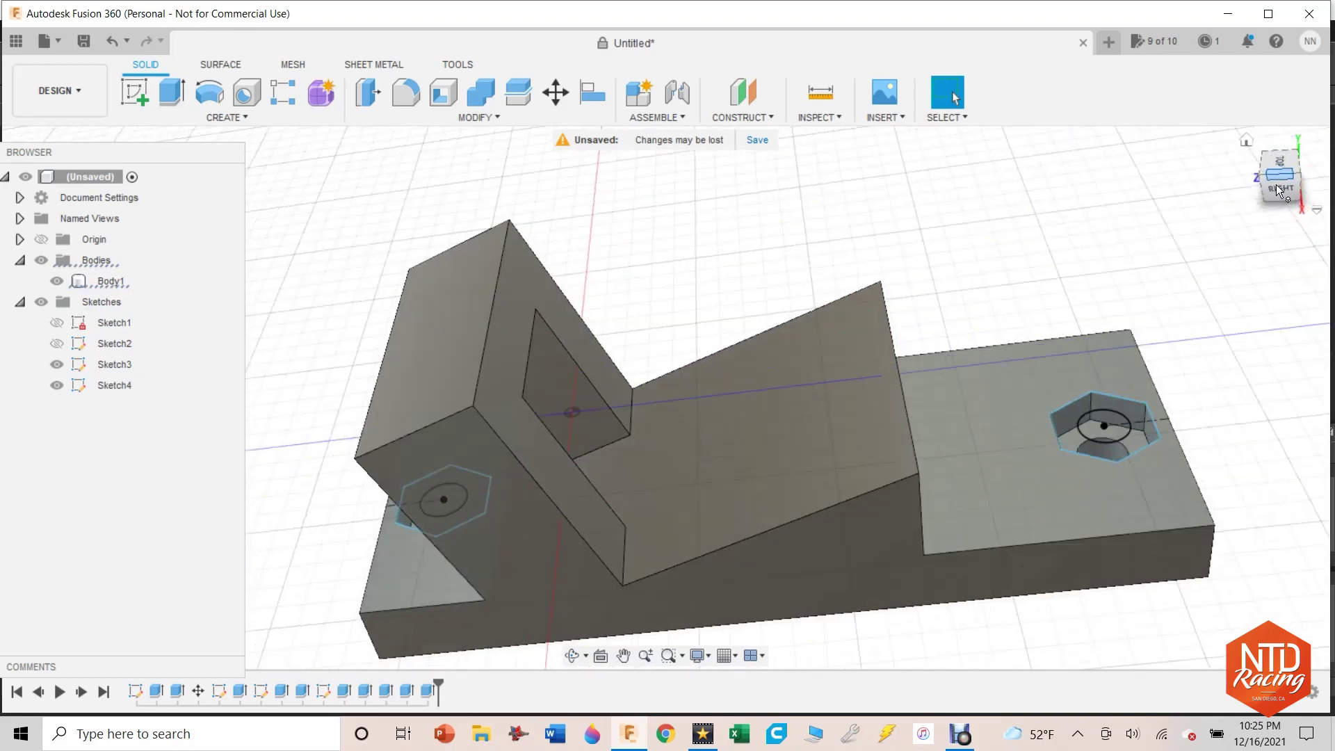
{"action": "key", "text": "XF86AudioLowerVolume"}
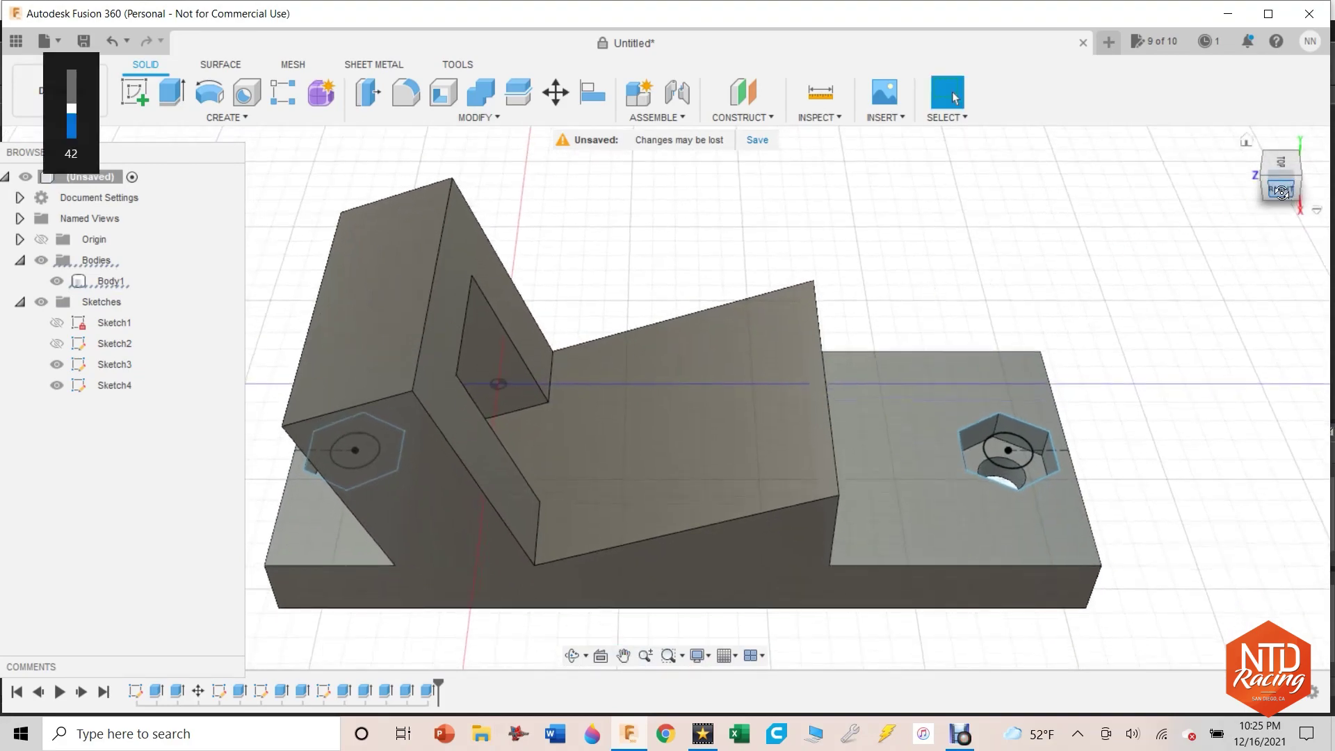
{"action": "mouse_move", "coordinate": [1282, 192]}
{"action": "left_mouse_down"}
{"action": "mouse_move", "coordinate": [1286, 224]}
{"action": "mouse_move", "coordinate": [1305, 164]}
{"action": "mouse_move", "coordinate": [1323, 164]}
{"action": "mouse_move", "coordinate": [1252, 205]}
{"action": "mouse_move", "coordinate": [1334, 135]}
{"action": "mouse_move", "coordinate": [1334, 107]}
{"action": "mouse_move", "coordinate": [1043, 174]}
{"action": "mouse_move", "coordinate": [984, 202]}
{"action": "mouse_move", "coordinate": [1005, 234]}
{"action": "left_mouse_up"}
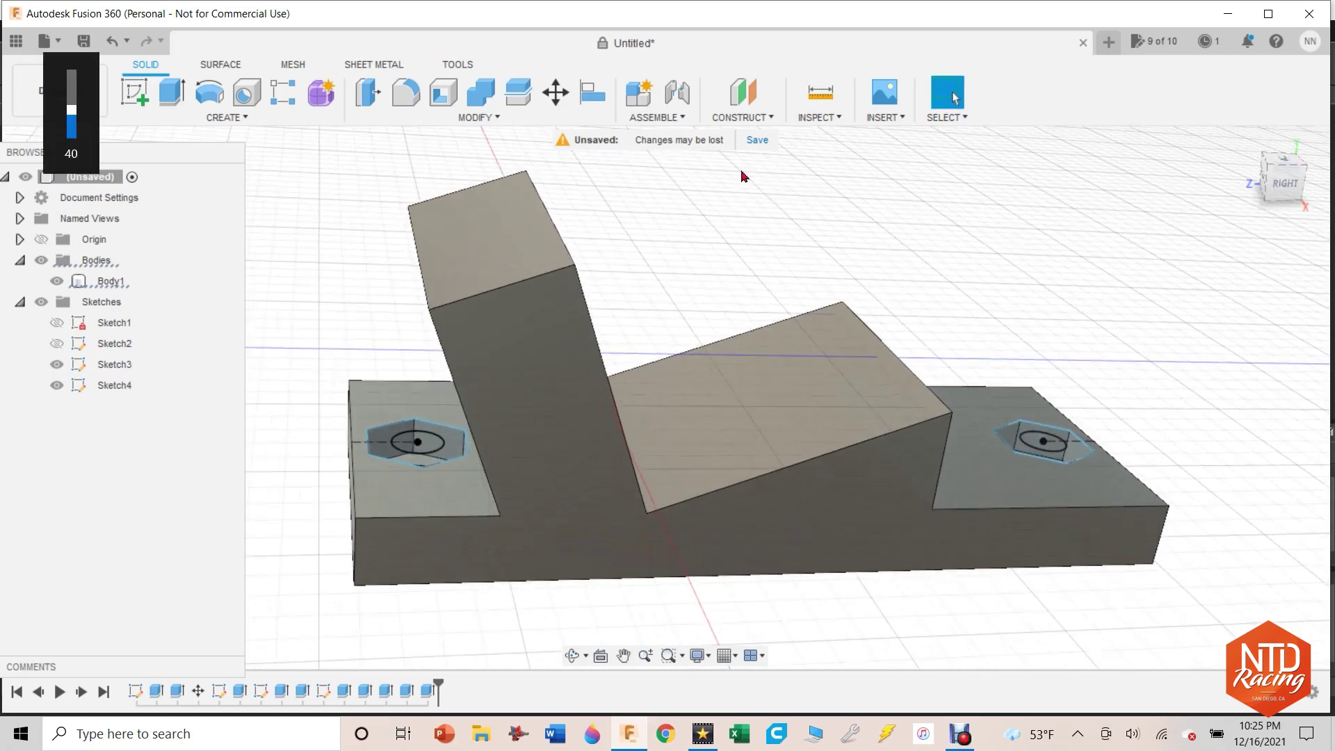
Step: Start a constant-radius Fillet for the edges of the body
{"action": "left_click", "coordinate": [402, 98]}
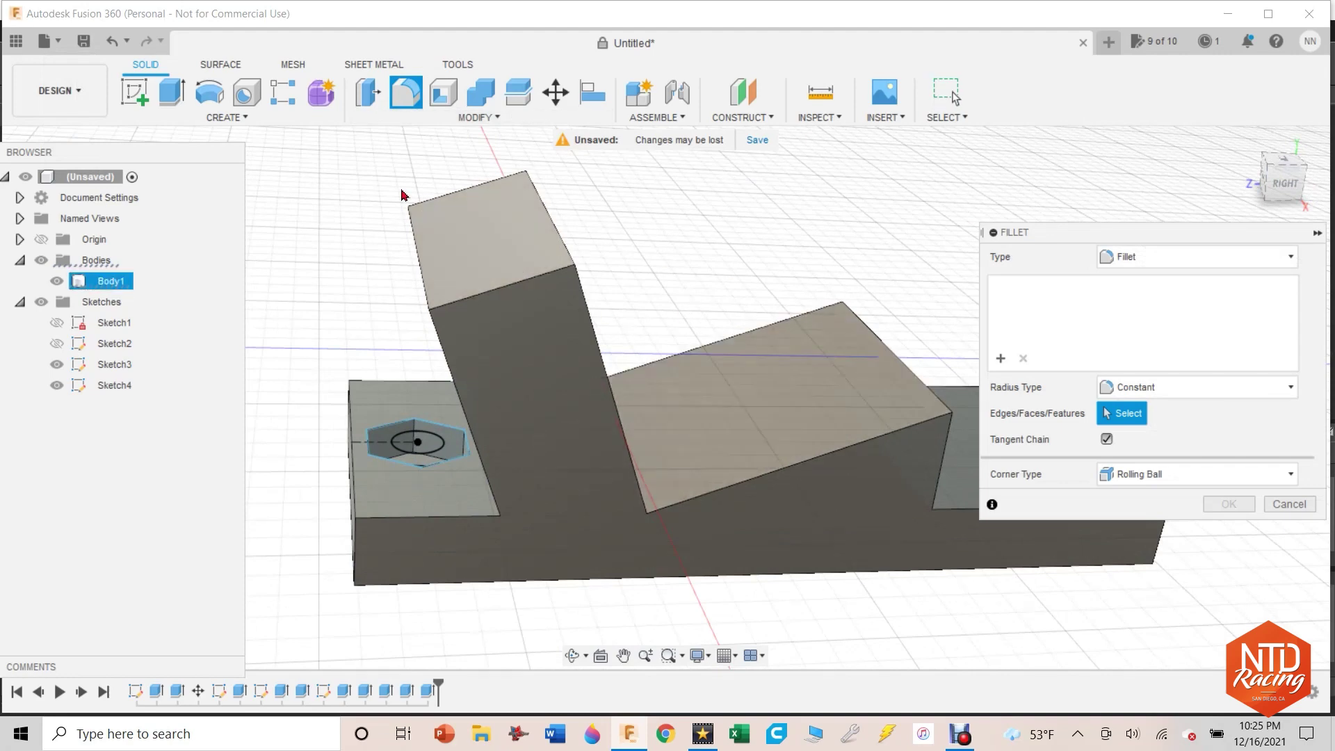
{"action": "middle_click_drag", "start_coordinate": [666, 208], "coordinate": [628, 274], "text": "shift"}
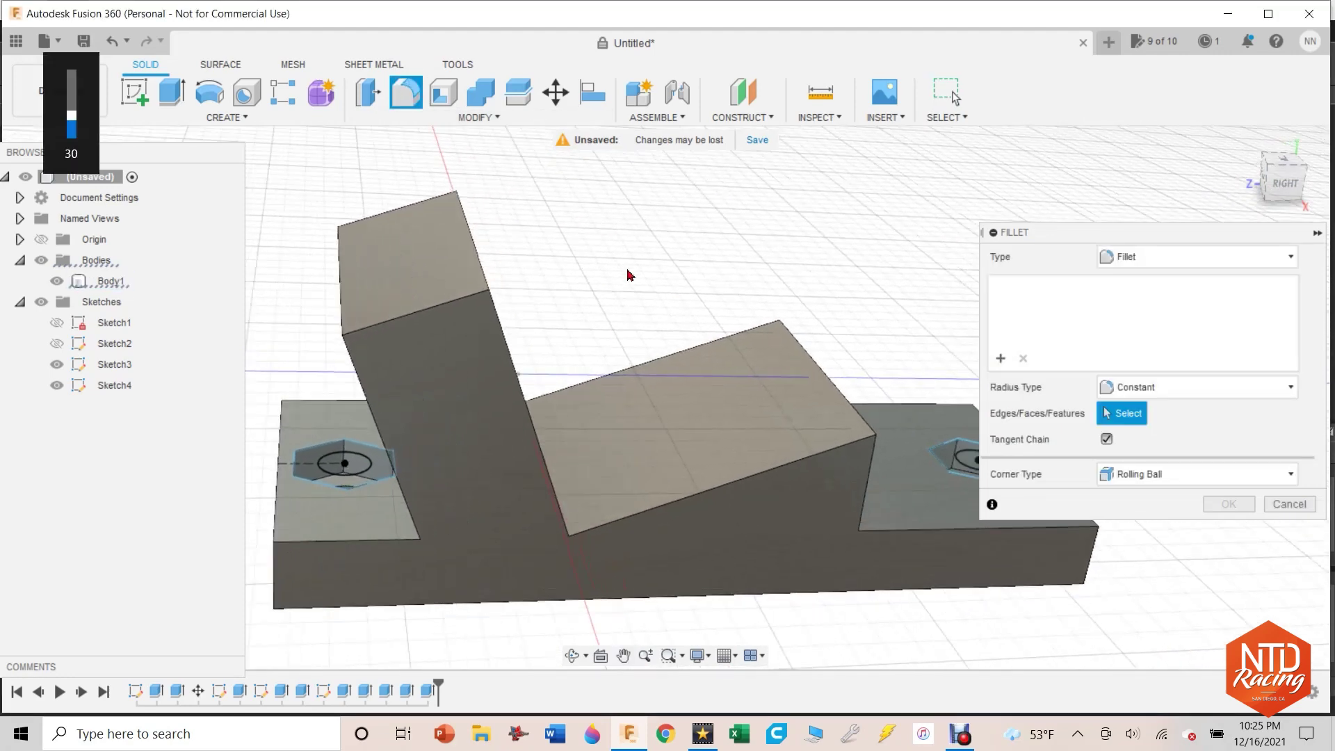
{"action": "scroll", "coordinate": [628, 274], "scroll_direction": "down", "scroll_amount": 2}
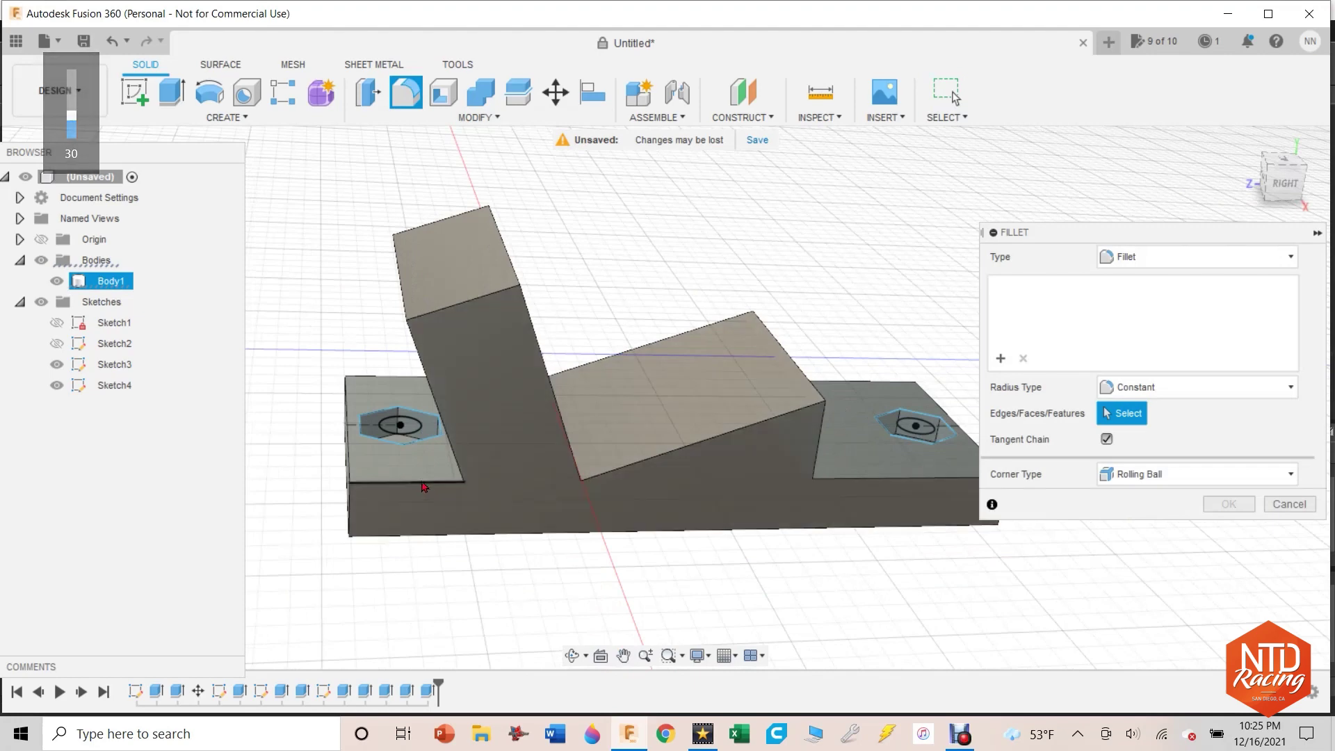